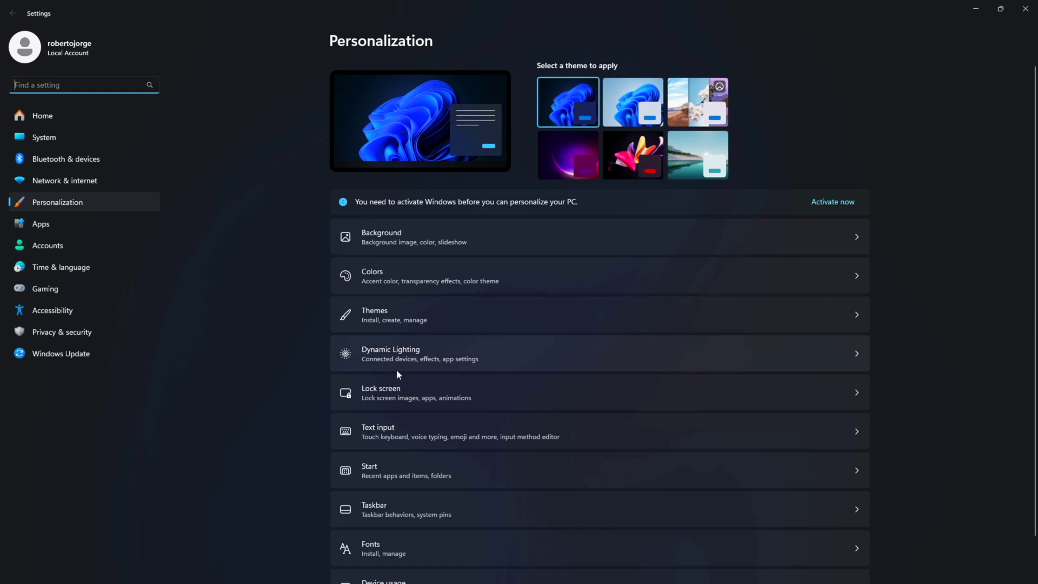
# Begin Windows activation and copy the purchased product key from the order page.
pyautogui.click(391, 320)
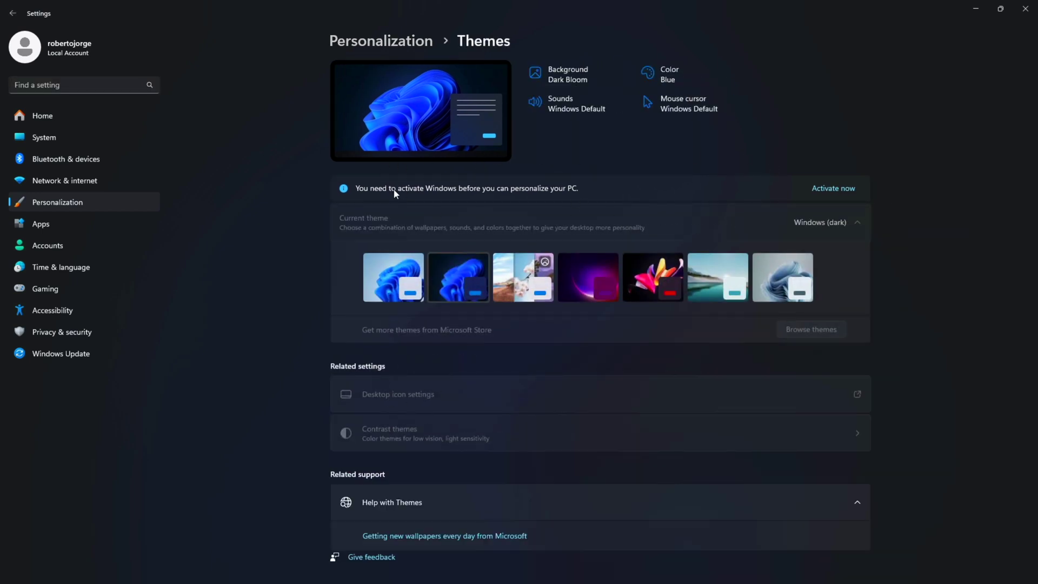
pyautogui.click(841, 188)
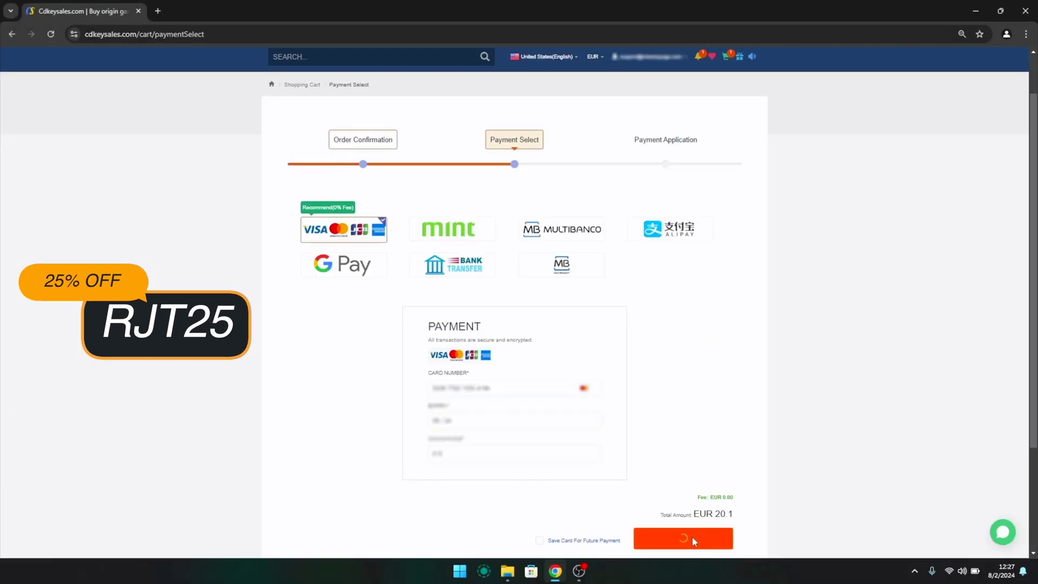
pyautogui.moveTo(516, 439); pyautogui.dragTo(596, 442)
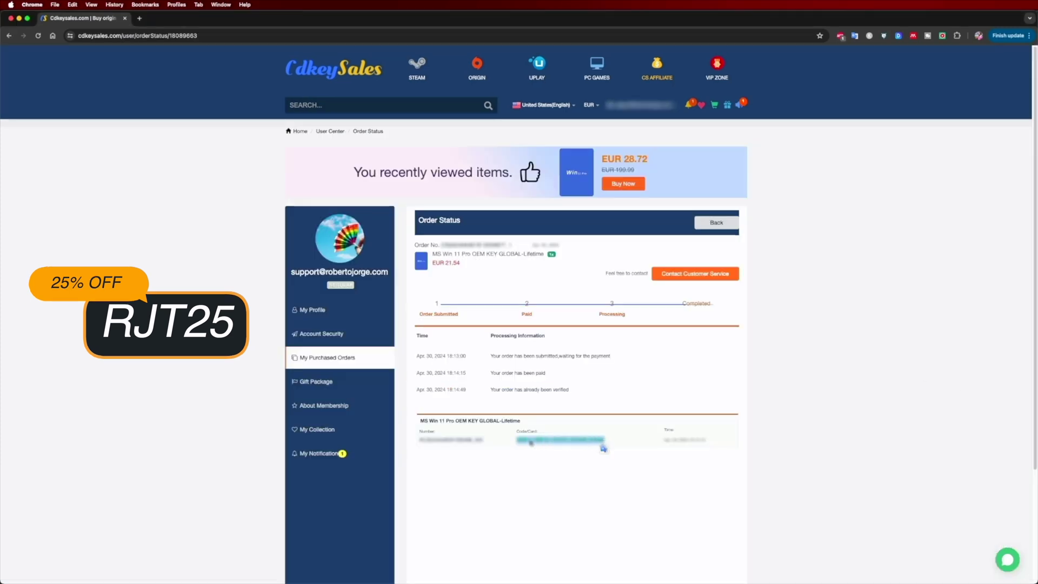
pyautogui.rightClick(574, 438)
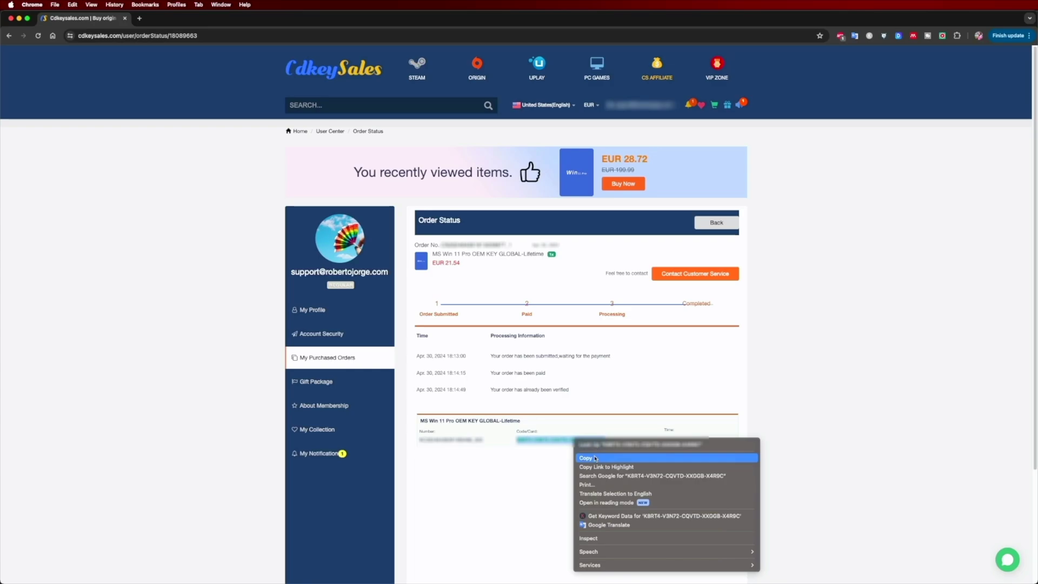
pyautogui.click(593, 458)
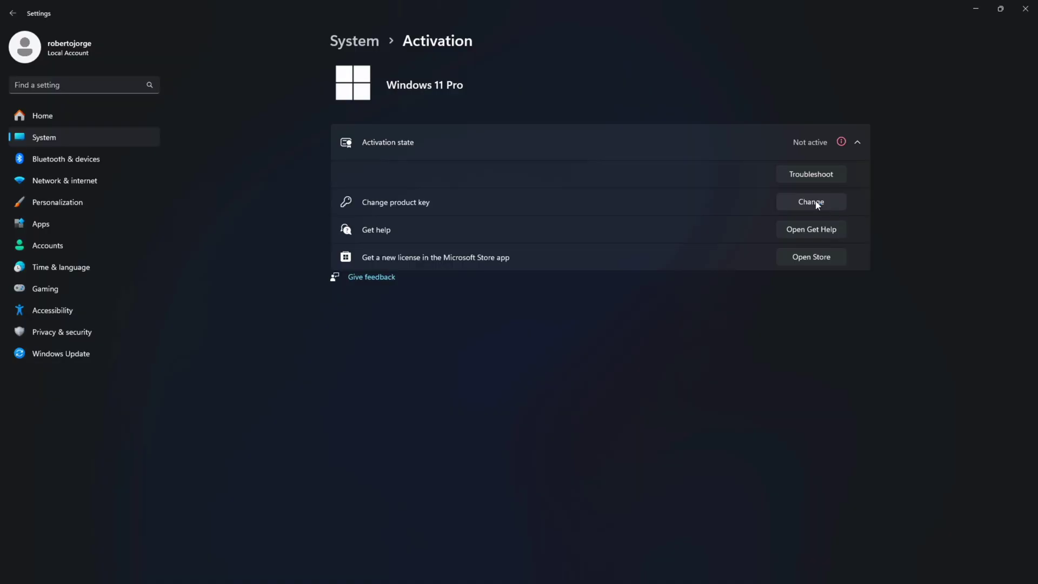
# Paste the copied key as the new product key and activate Windows 11 Pro.
pyautogui.click(815, 202)
pyautogui.rightClick(481, 309)
pyautogui.click(481, 311)
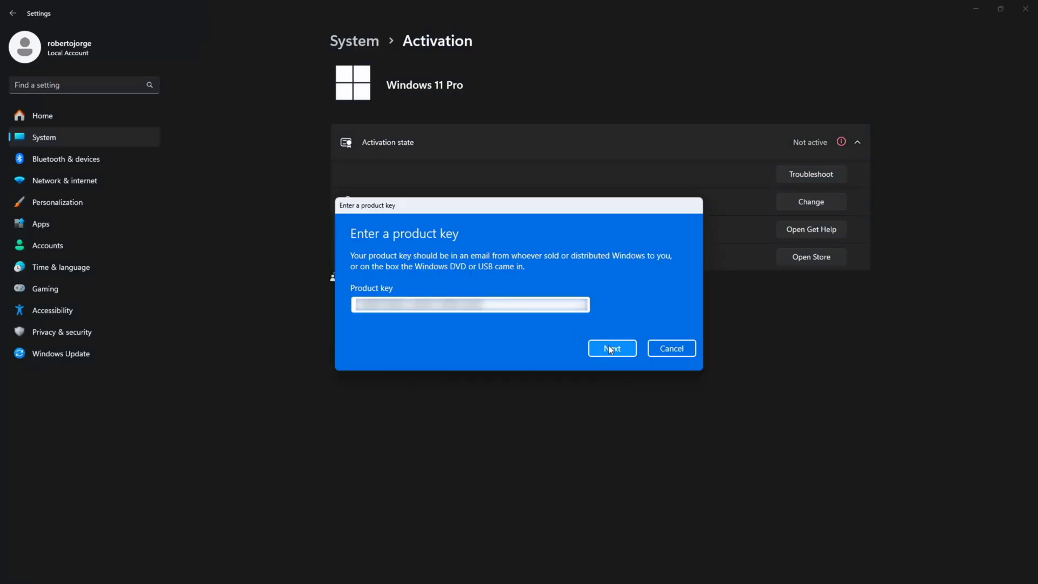
pyautogui.click(614, 329)
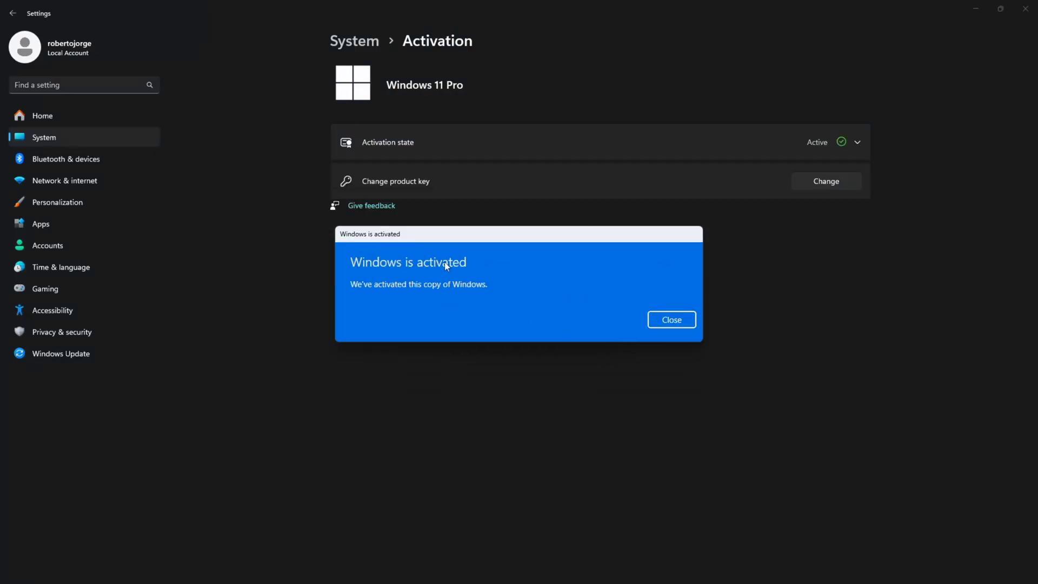
pyautogui.click(669, 317)
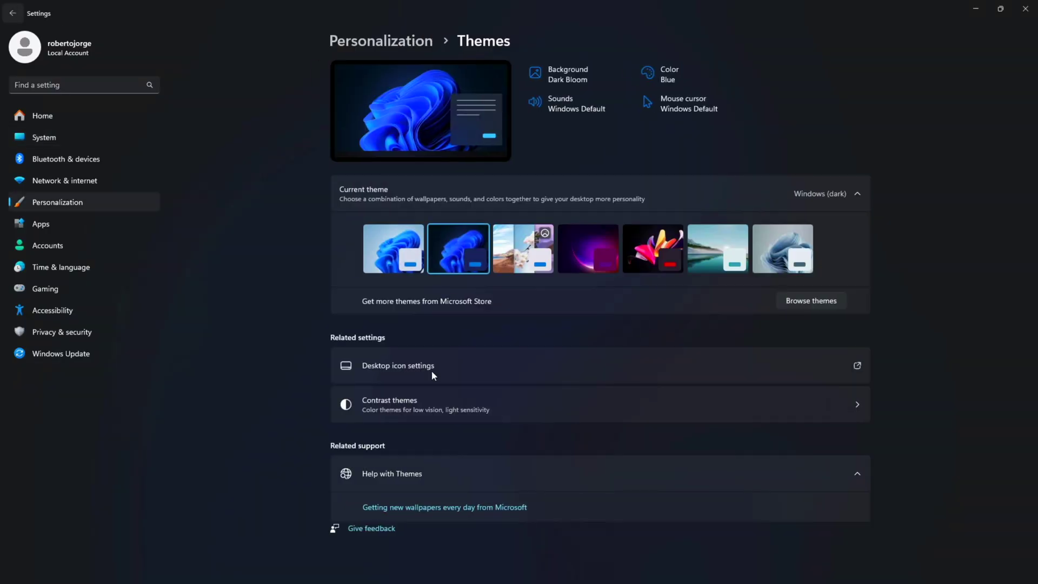
# Enable the Computer and other desktop icons in Desktop Icon Settings and apply.
pyautogui.click(430, 371)
pyautogui.click(122, 150)
pyautogui.click(122, 162)
pyautogui.click(208, 163)
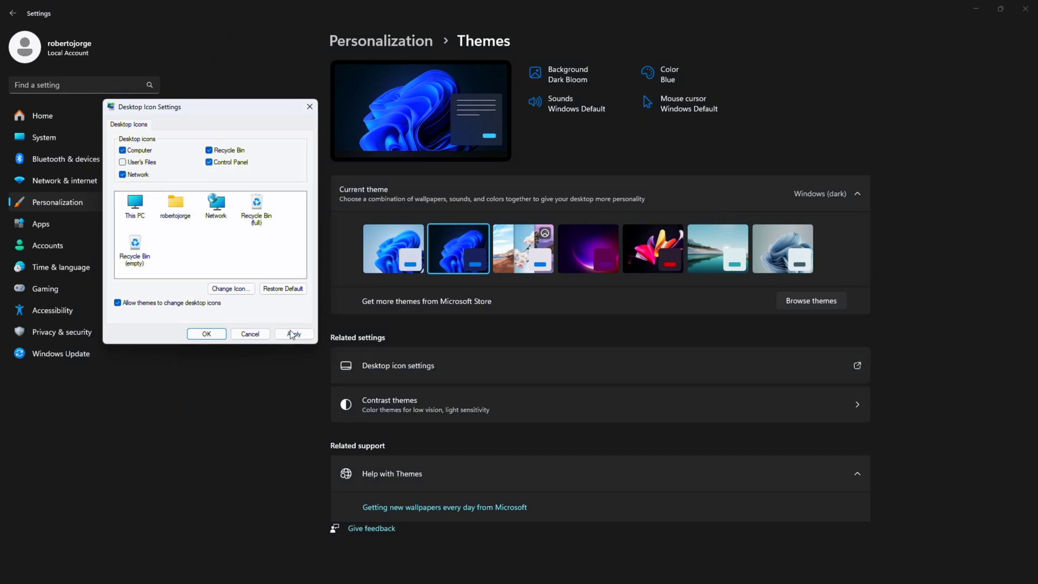
pyautogui.click(293, 334)
pyautogui.click(975, 8)
pyautogui.rightClick(83, 48)
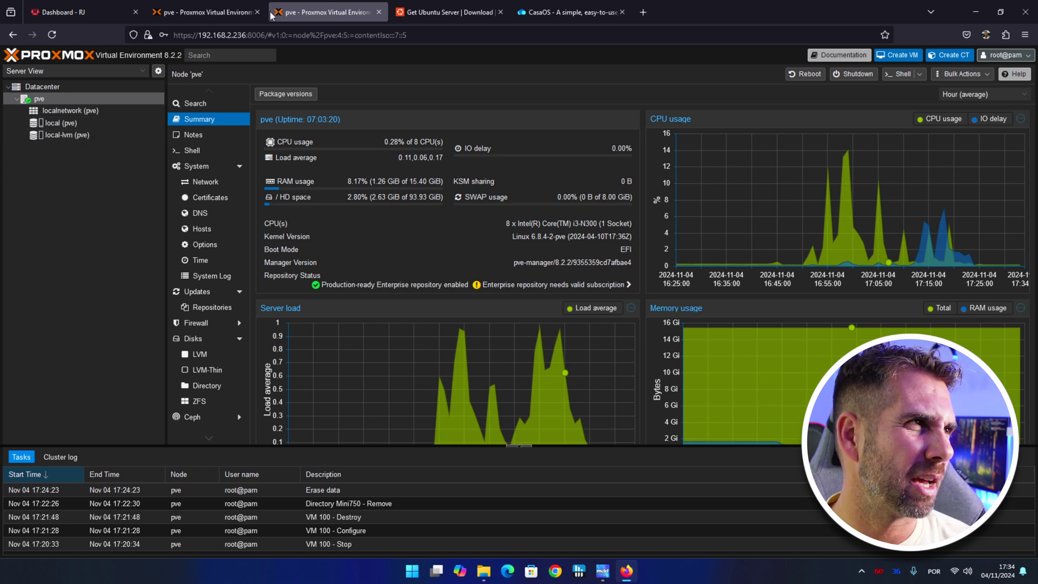
# Switch to the 'Get Ubuntu Server | Download' tab offering Ubuntu 24.04.1 LTS.
pyautogui.moveTo(226, 5)
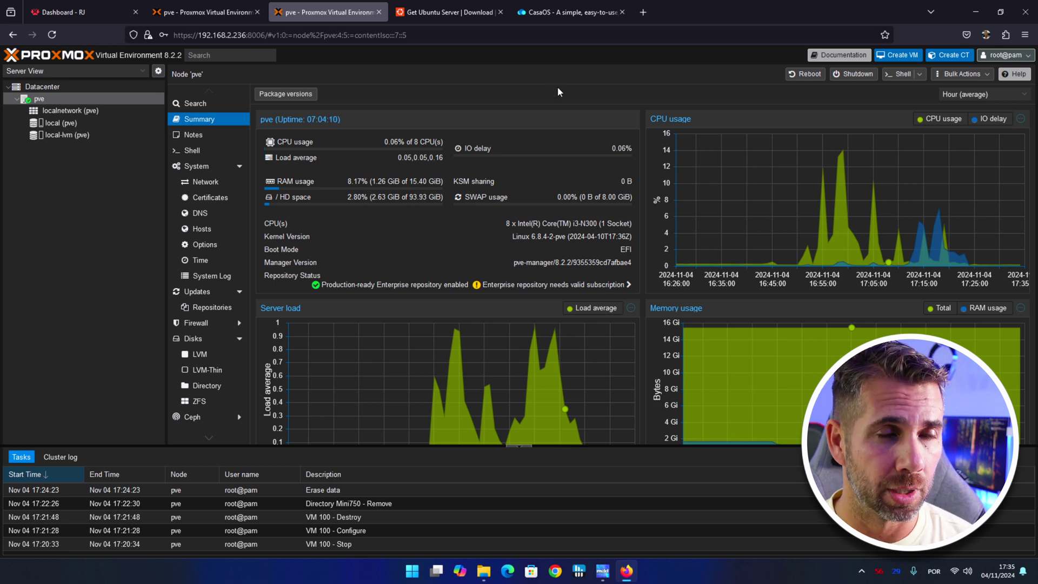
pyautogui.click(454, 12)
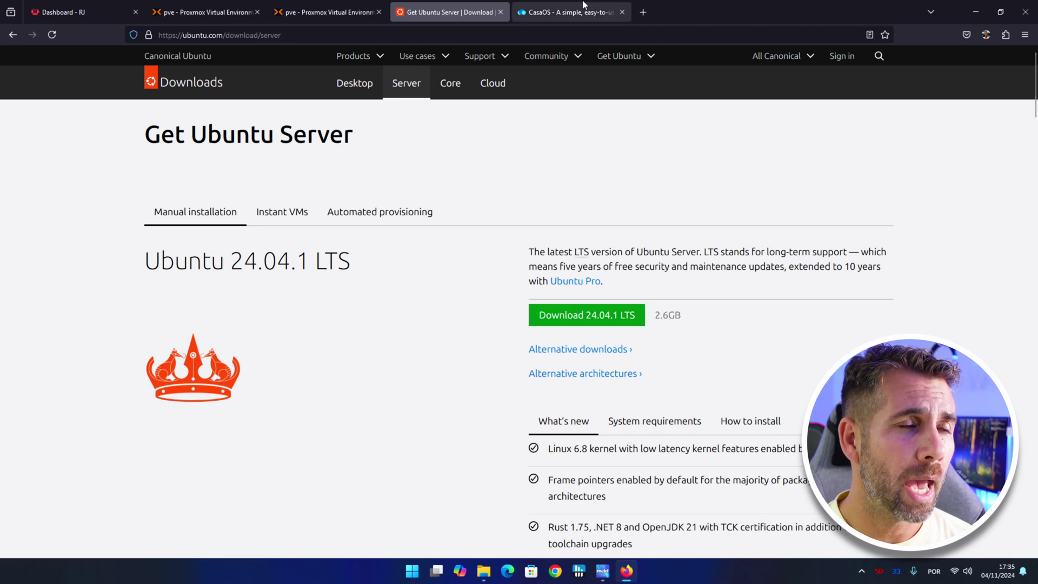
# Open the CasaOS GitHub README from its website, read through Quick Setup, then return to Proxmox.
pyautogui.click(562, 8)
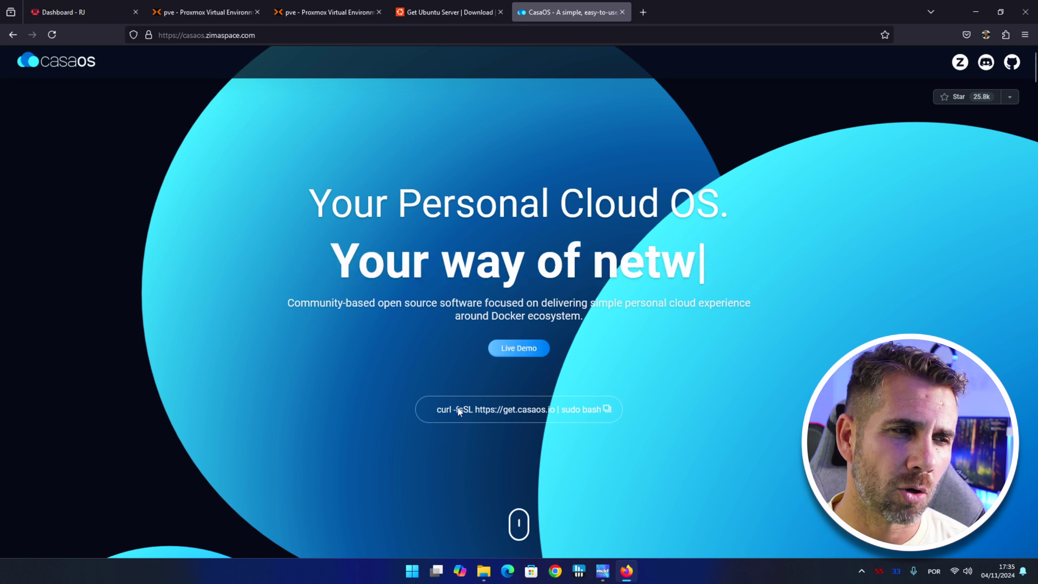
pyautogui.click(1012, 62)
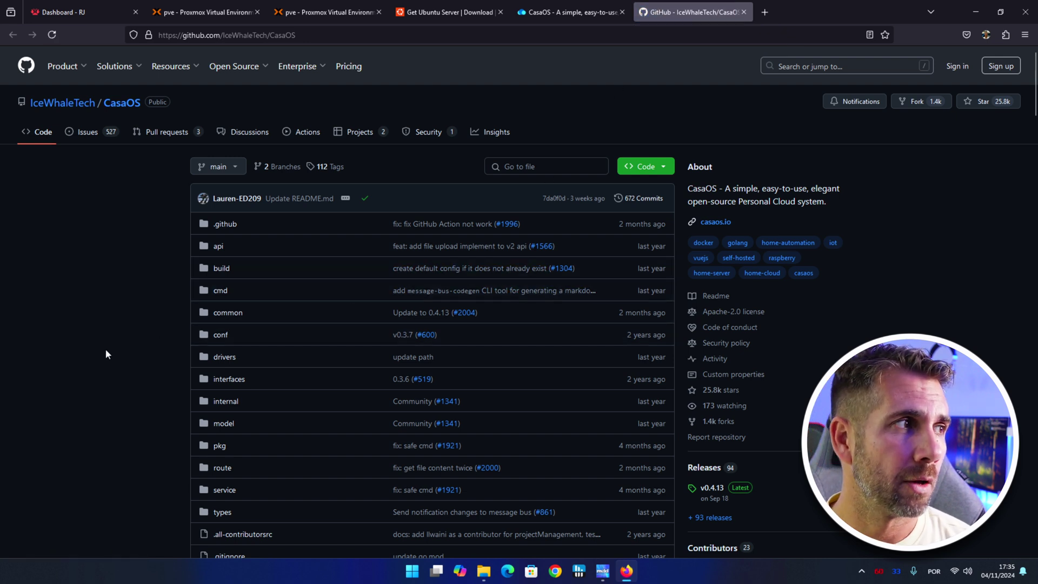
pyautogui.scroll(-8, 105, 342)
pyautogui.scroll(-15, 105, 342)
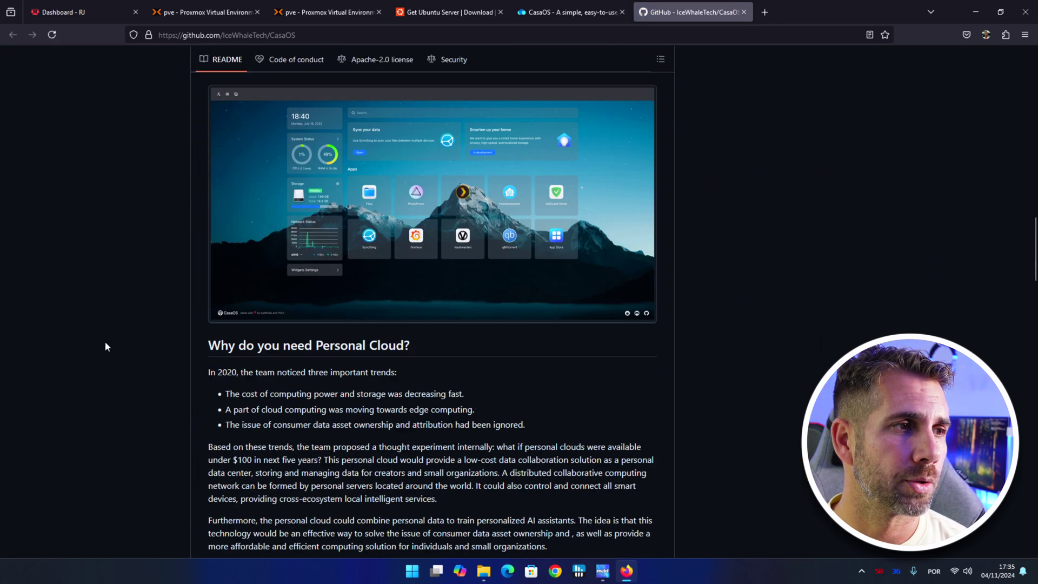
pyautogui.scroll(-10, 104, 341)
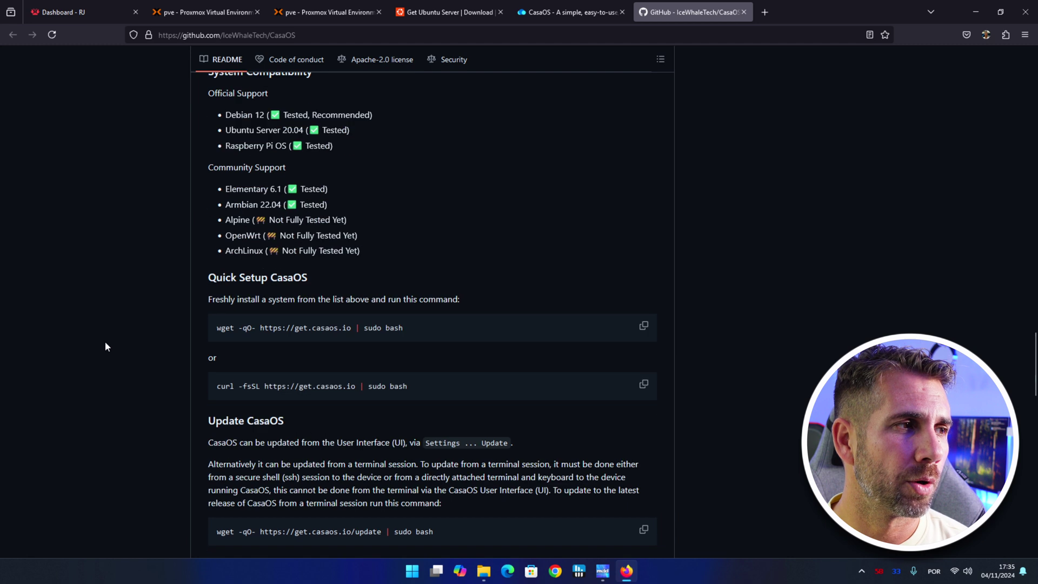
pyautogui.scroll(4, 105, 342)
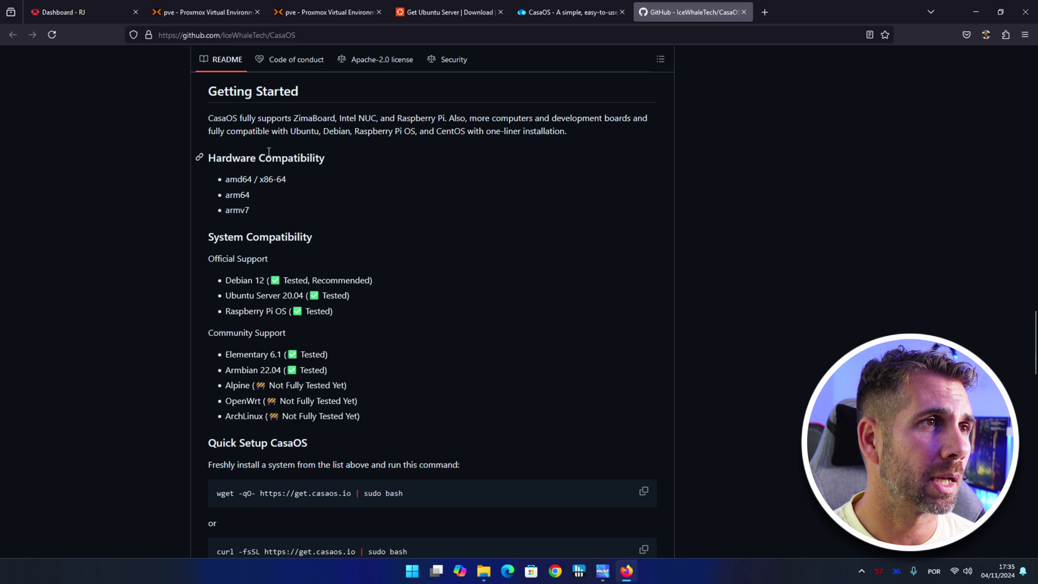
pyautogui.click(340, 10)
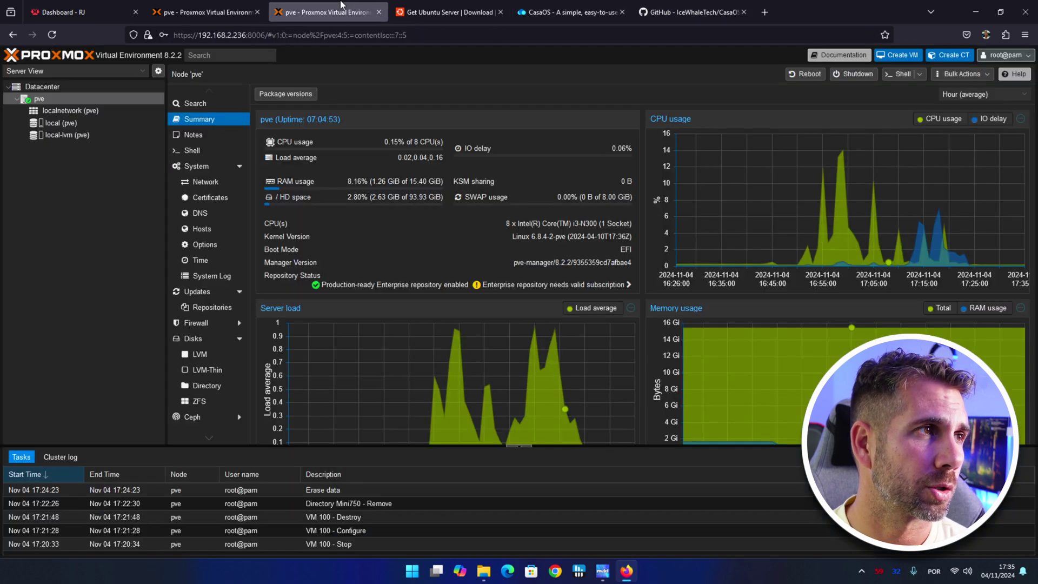
pyautogui.click(974, 11)
# Locate the downloaded Ubuntu ISO, then open local (pve) ISO Images and its Upload dialog.
pyautogui.click(143, 237)
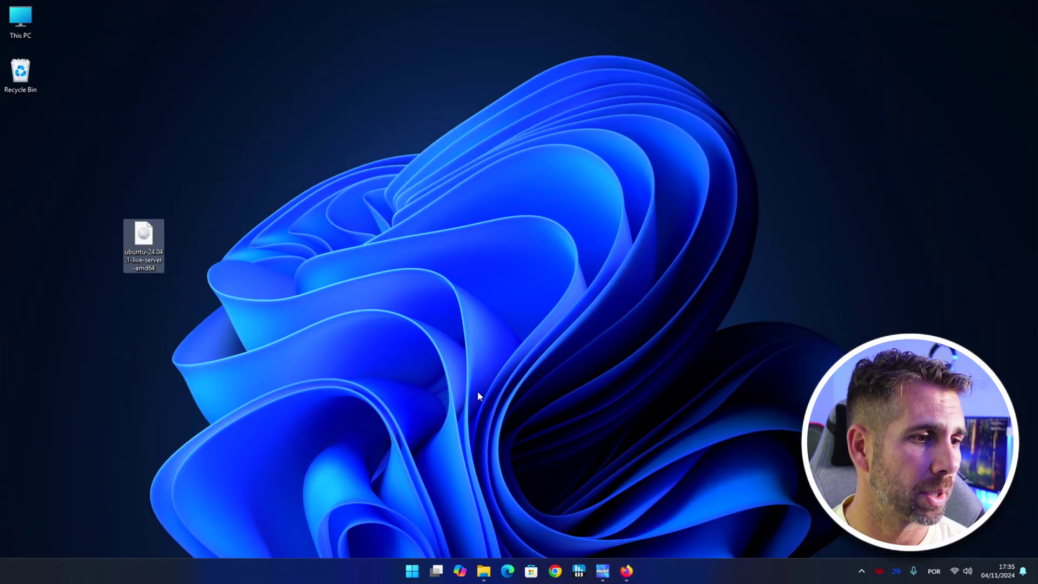
pyautogui.click(625, 570)
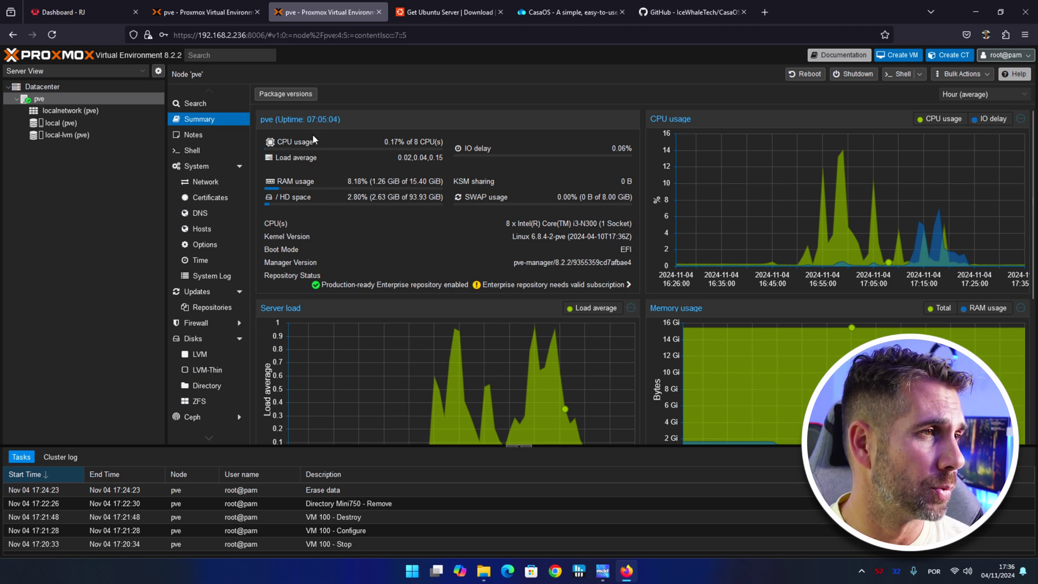
pyautogui.click(63, 123)
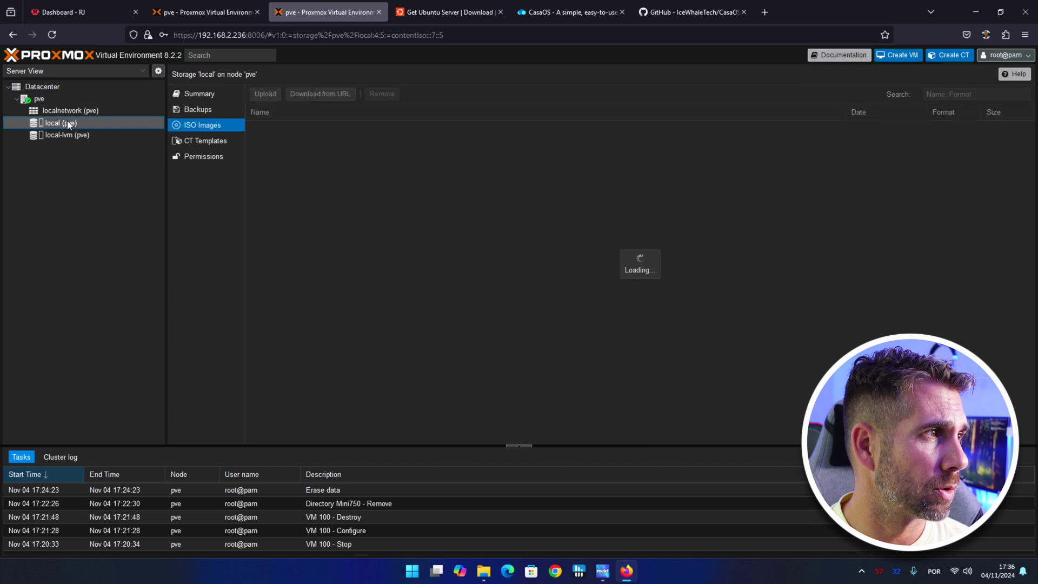
pyautogui.click(201, 95)
pyautogui.click(203, 125)
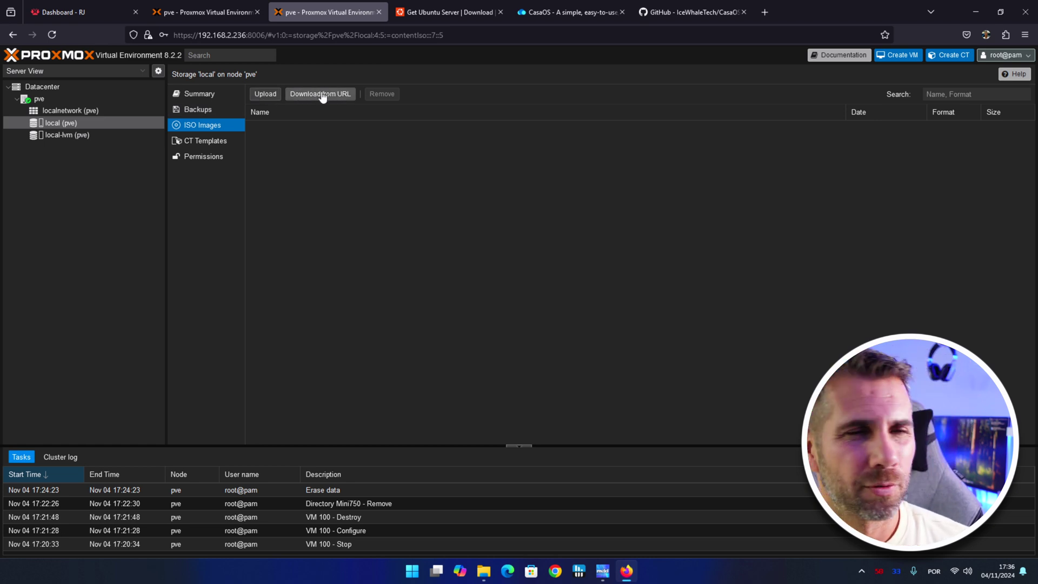
pyautogui.click(266, 94)
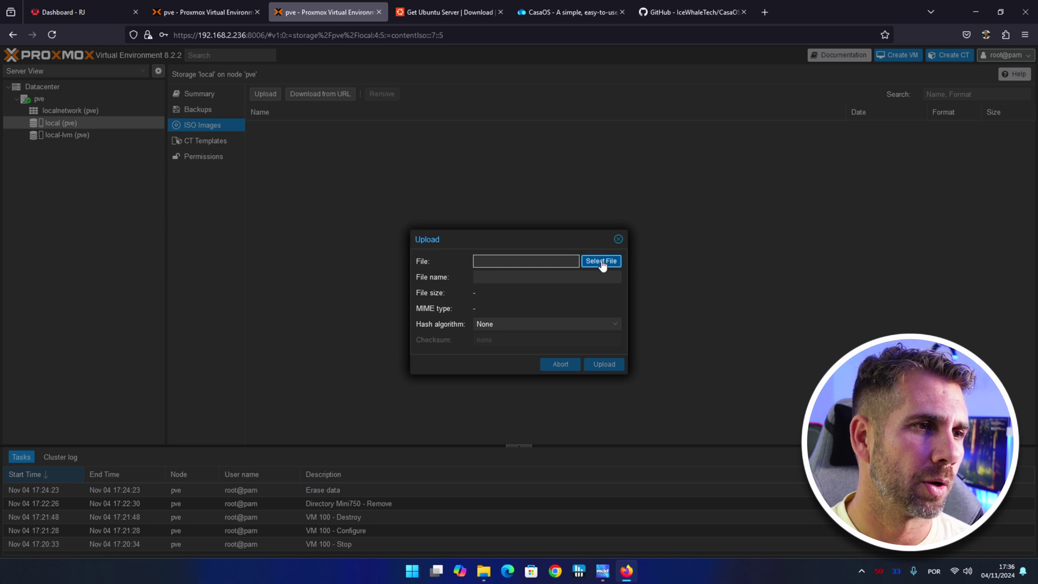
# Upload ubuntu-24.04.1-live-server-amd64.iso from the Desktop into local storage ISO Images.
pyautogui.click(601, 261)
pyautogui.click(148, 87)
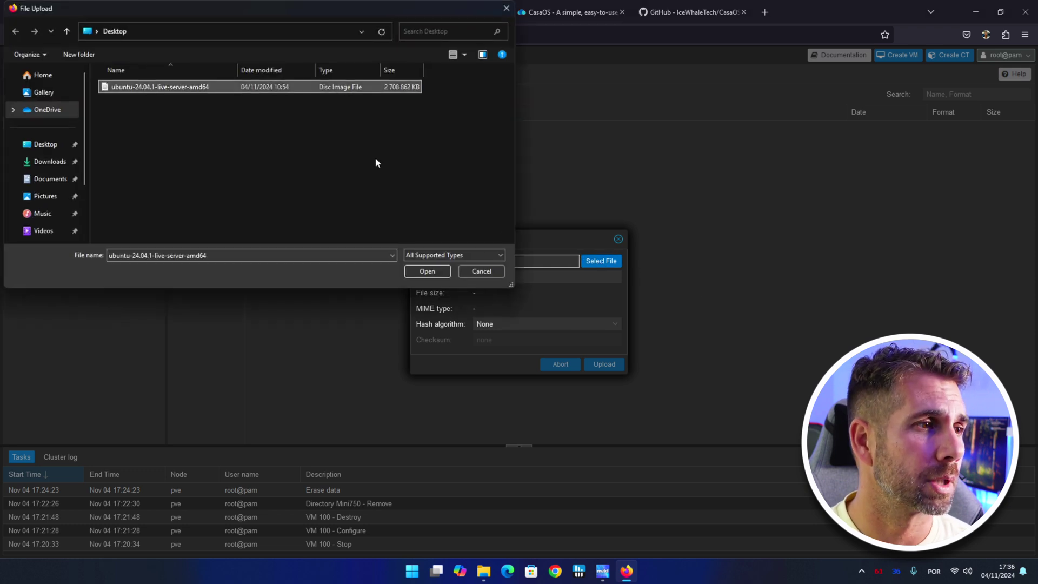
pyautogui.click(430, 269)
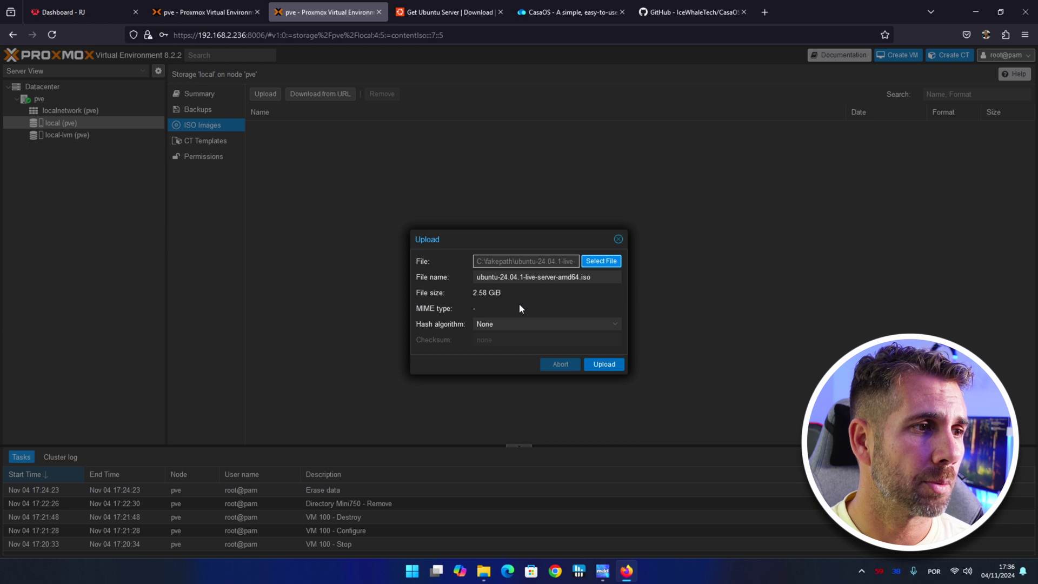
pyautogui.click(605, 369)
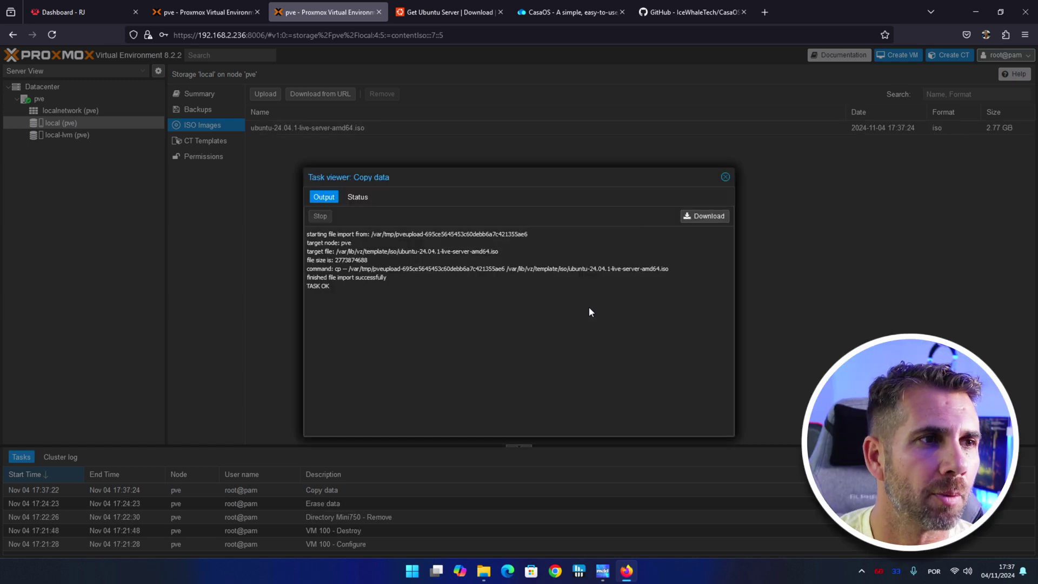
pyautogui.click(725, 178)
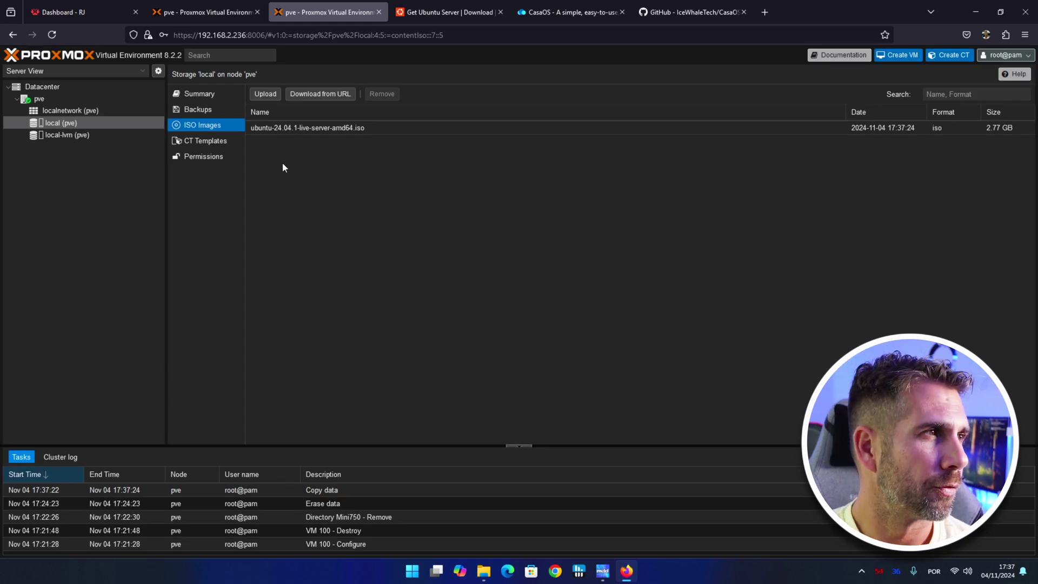
pyautogui.click(903, 58)
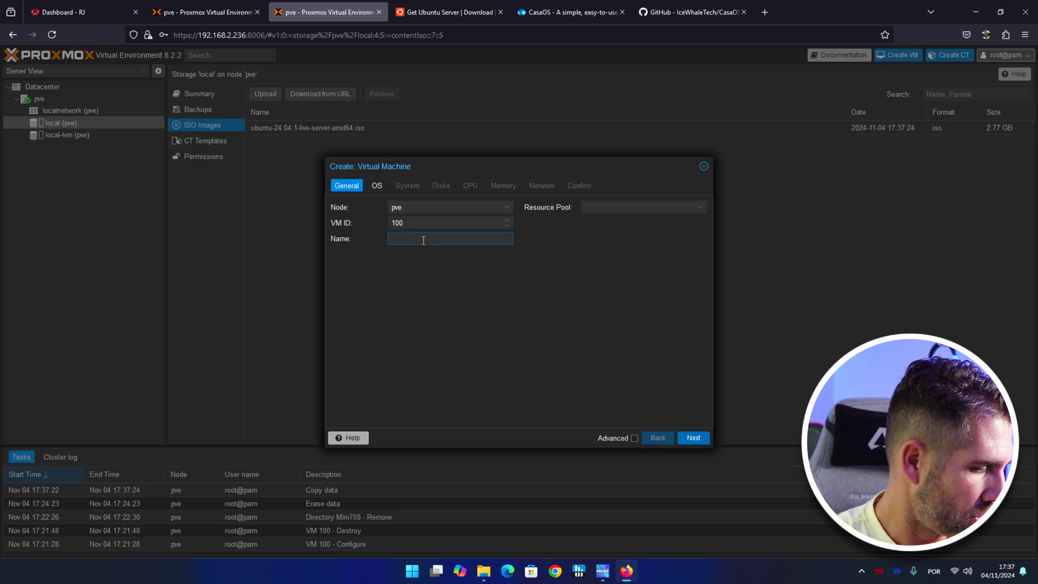
# Name the new VM CasaOS and use the Ubuntu server ISO as install media.
pyautogui.write('CasaOS')
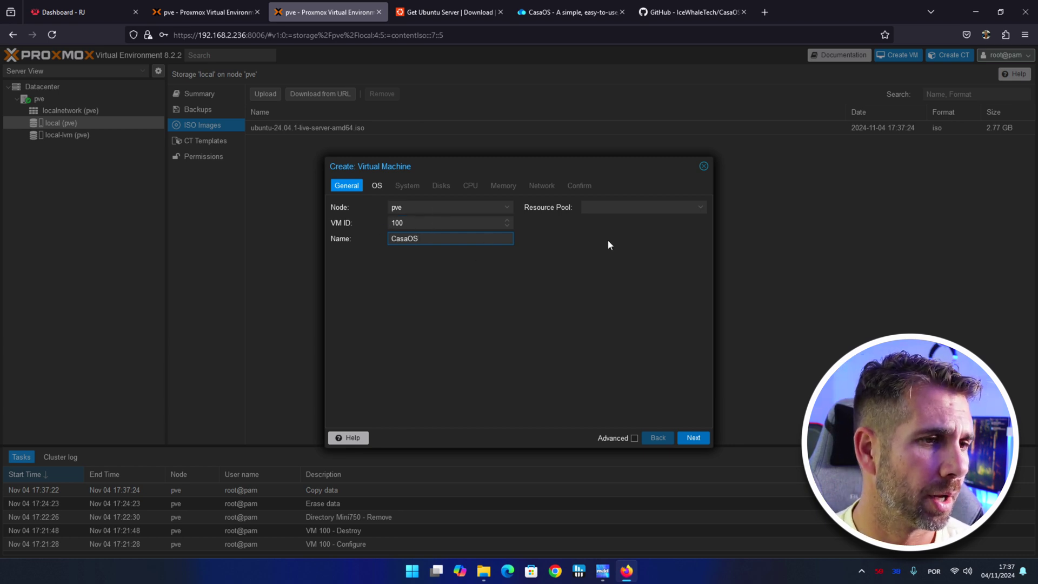
pyautogui.click(694, 439)
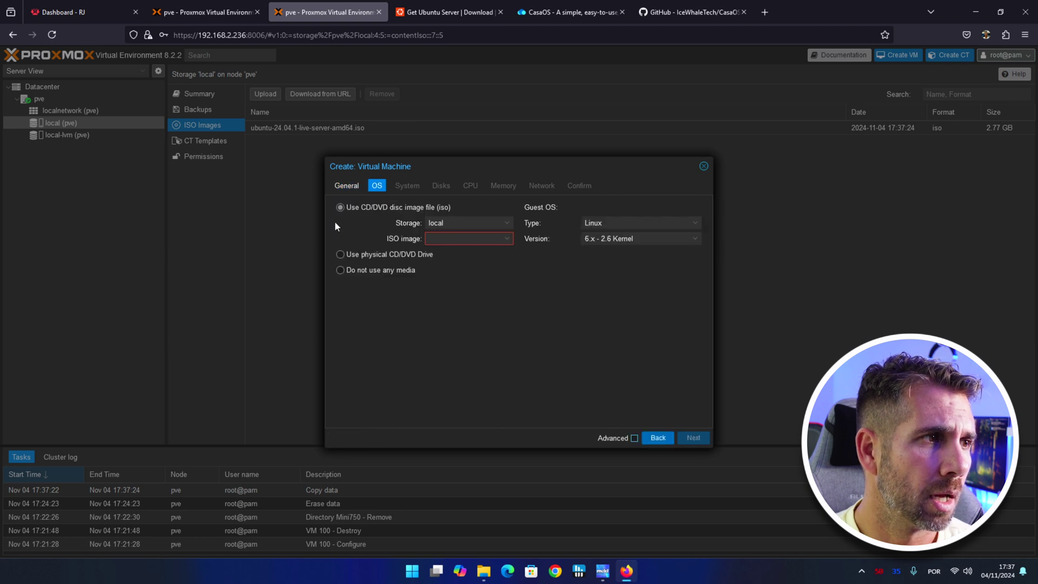
pyautogui.click(508, 239)
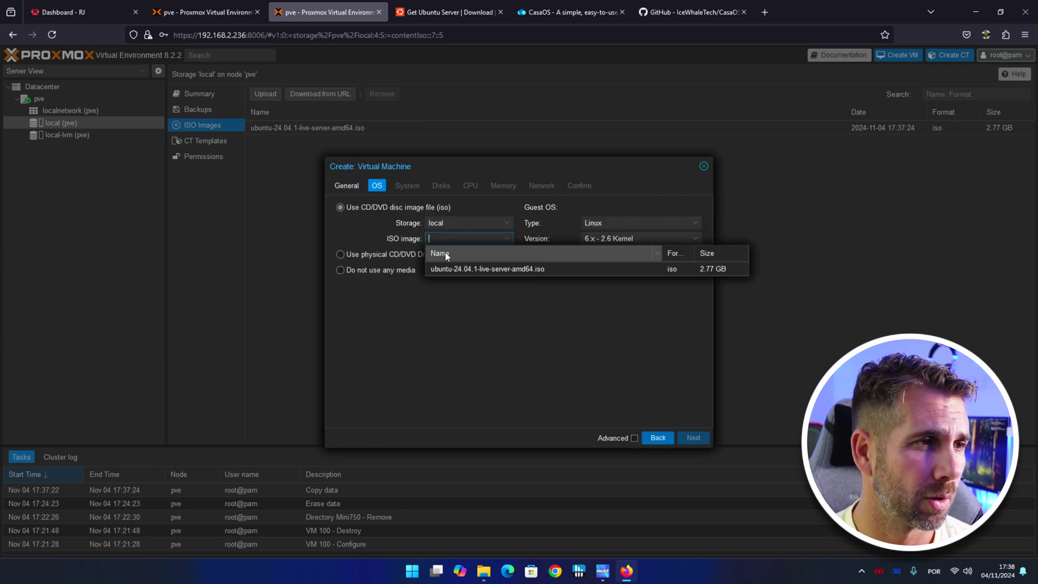
pyautogui.click(466, 270)
pyautogui.click(693, 438)
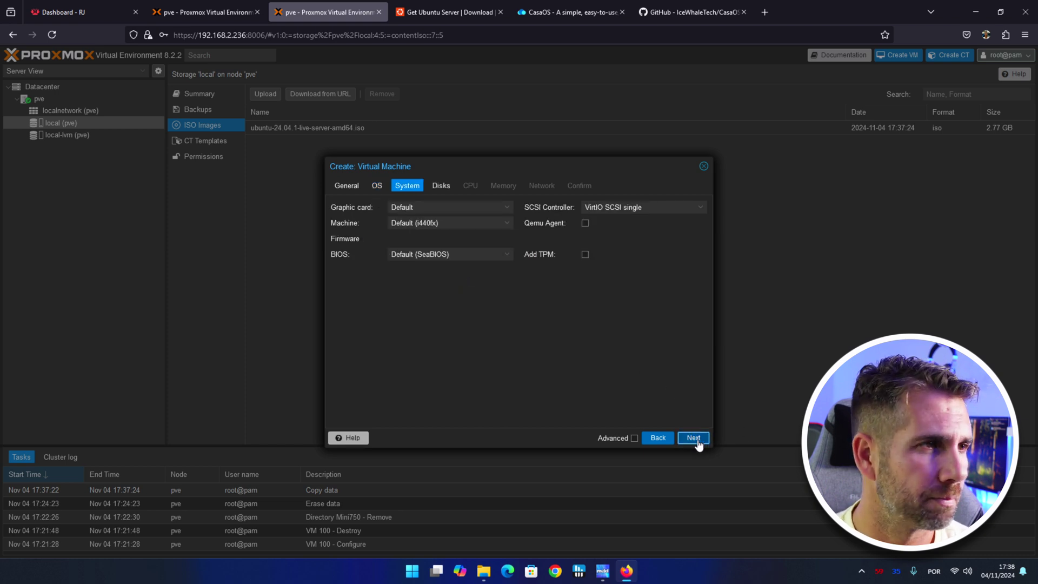
pyautogui.click(696, 440)
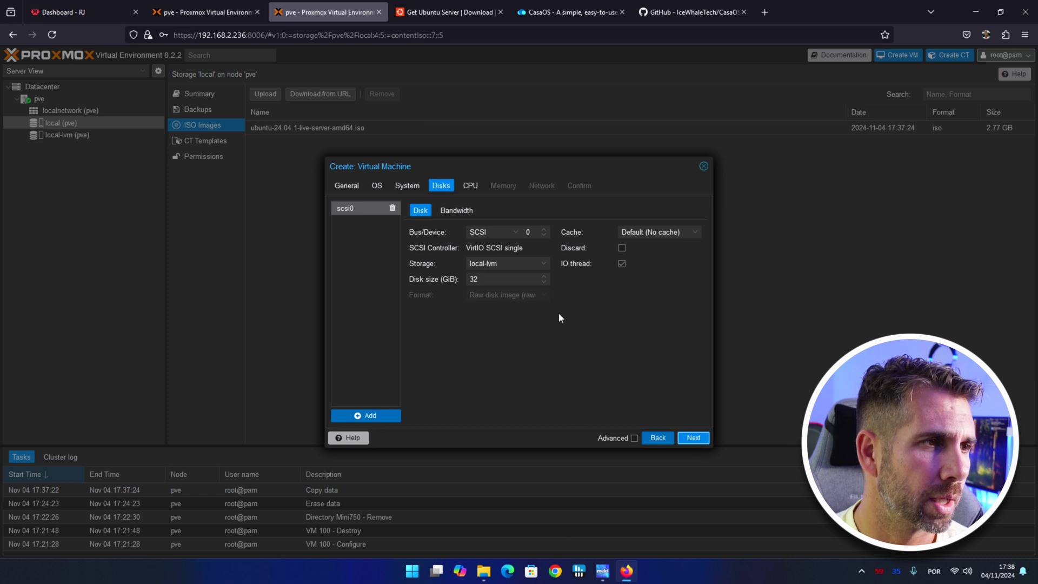
# Give it a 200 GiB disk, 2 cores, 2048 MiB memory, and create it to start immediately.
pyautogui.moveTo(482, 277); pyautogui.dragTo(444, 279)
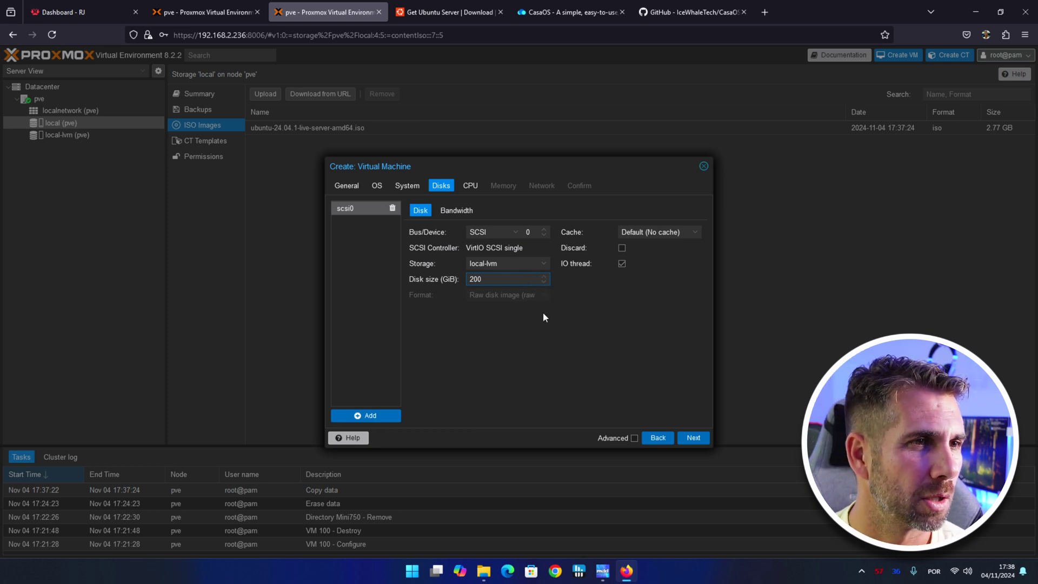
pyautogui.click(694, 438)
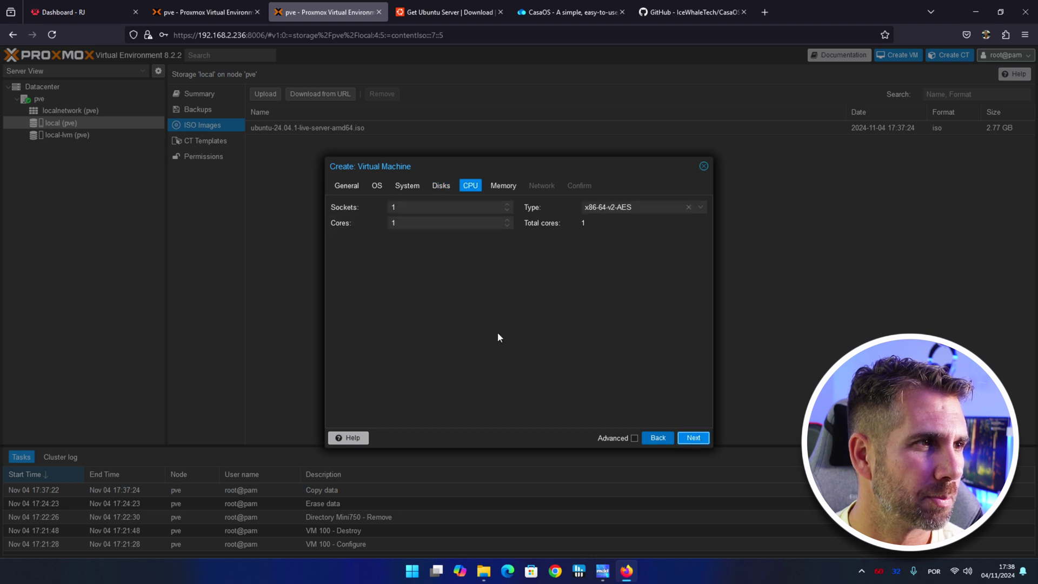
pyautogui.doubleClick(405, 225)
pyautogui.write('2')
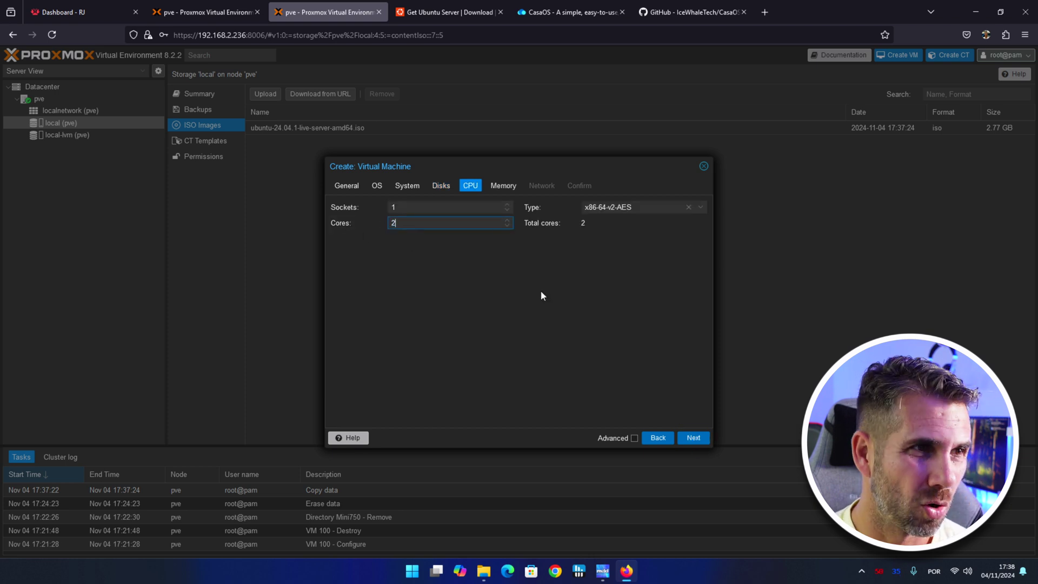
pyautogui.click(697, 439)
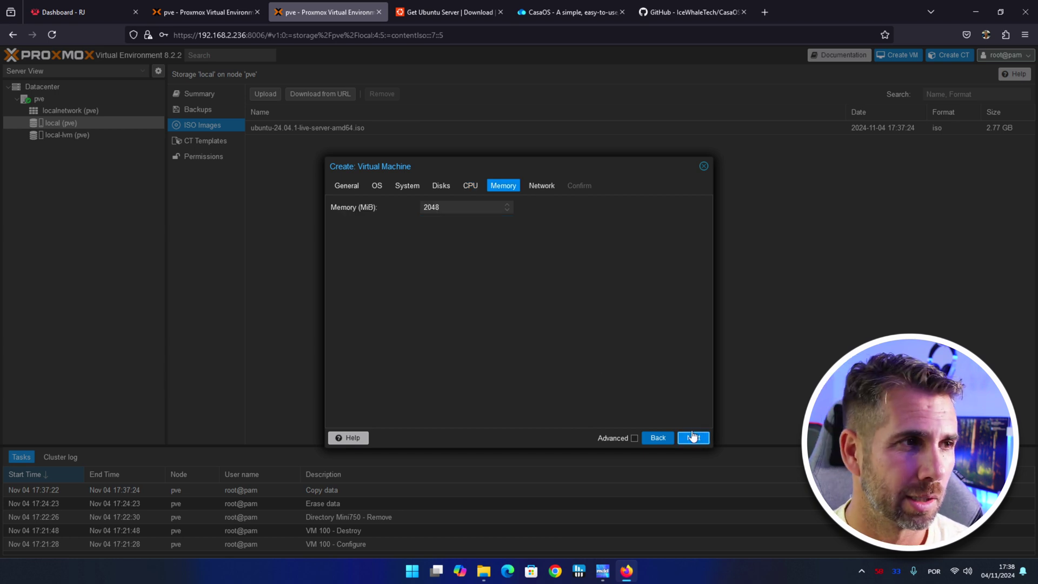
pyautogui.click(693, 438)
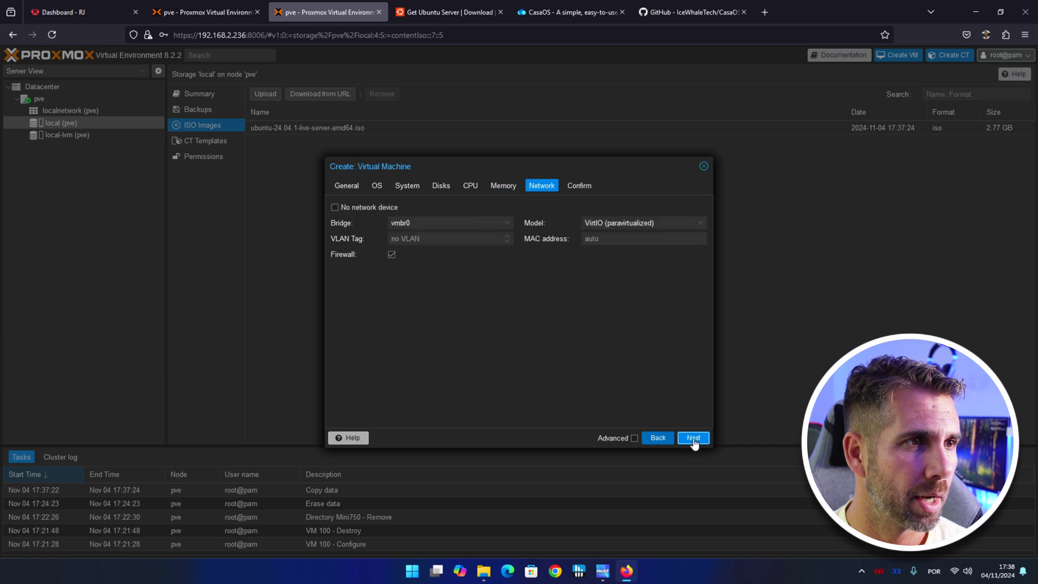
pyautogui.click(693, 439)
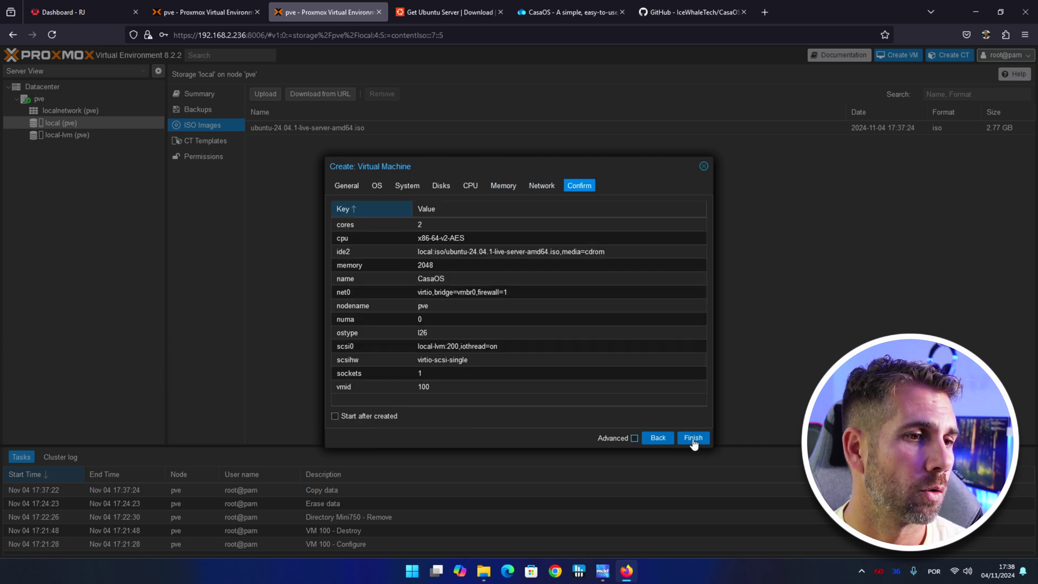
pyautogui.click(377, 416)
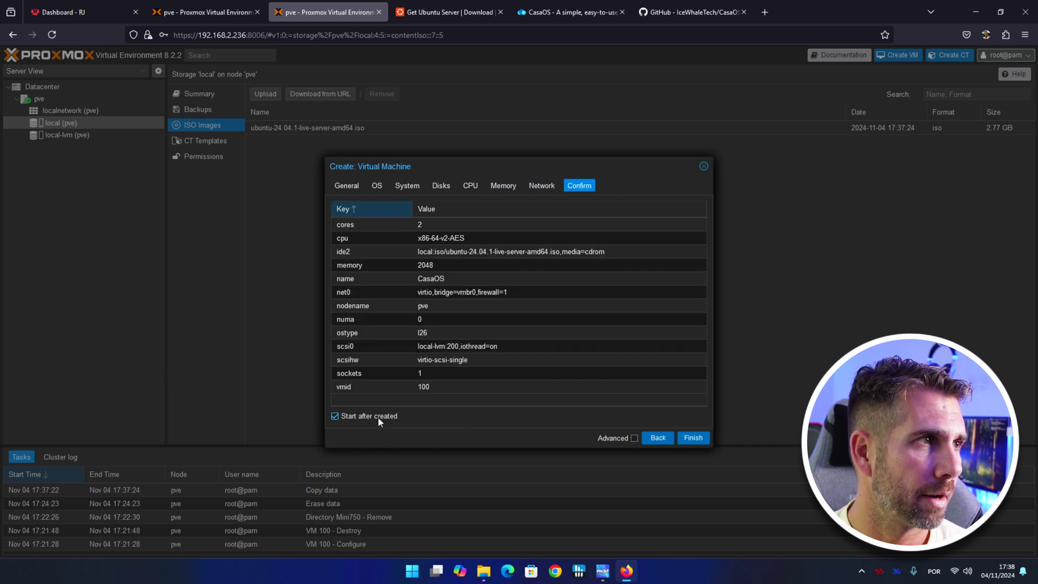
pyautogui.click(690, 438)
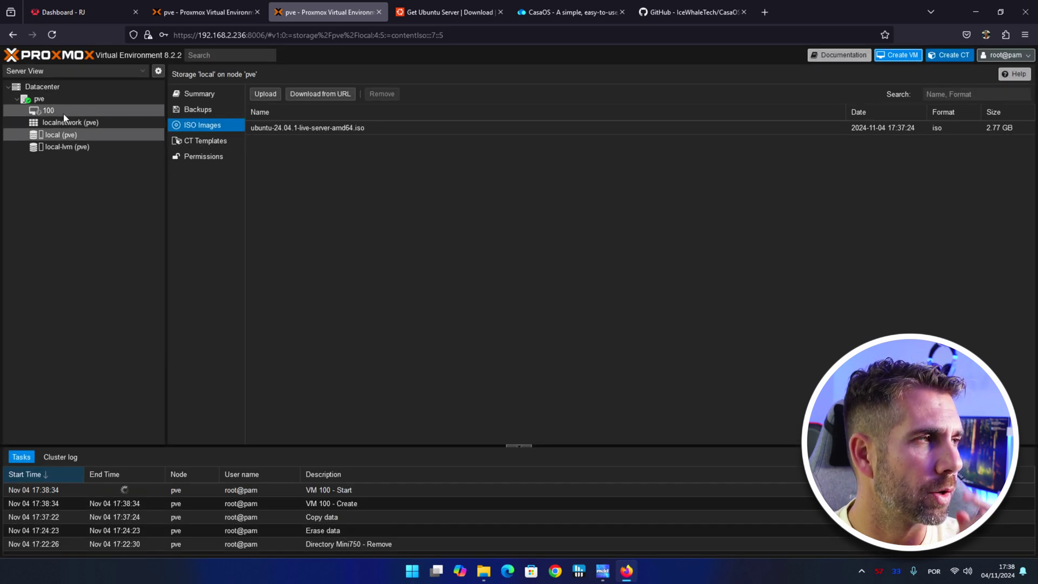
pyautogui.click(63, 111)
# Boot the Ubuntu installer in the VM console, choose English, skip the update, and set Portuguese keyboard.
pyautogui.click(211, 112)
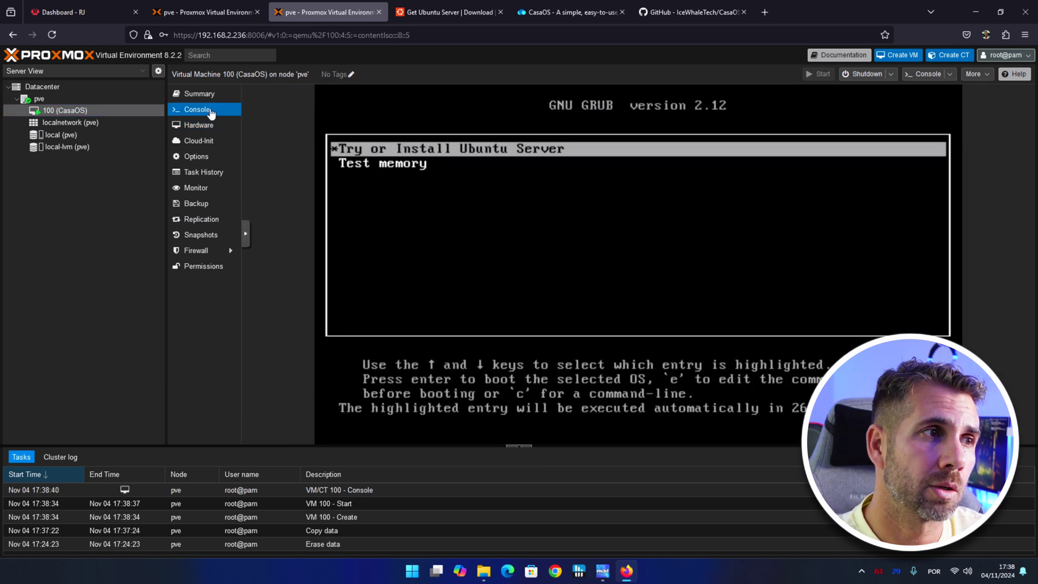
pyautogui.press('Return')
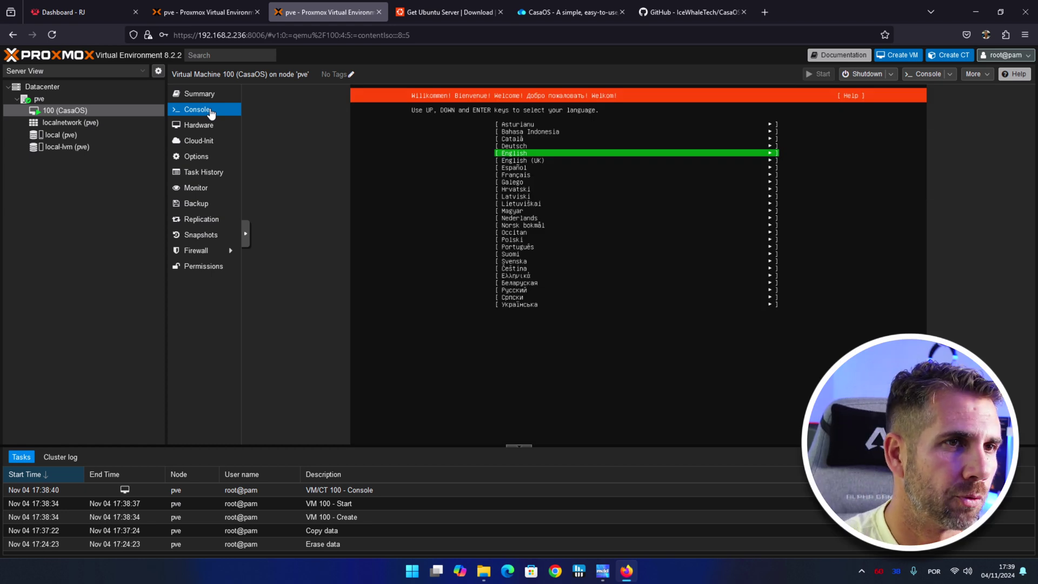
pyautogui.press('Return')
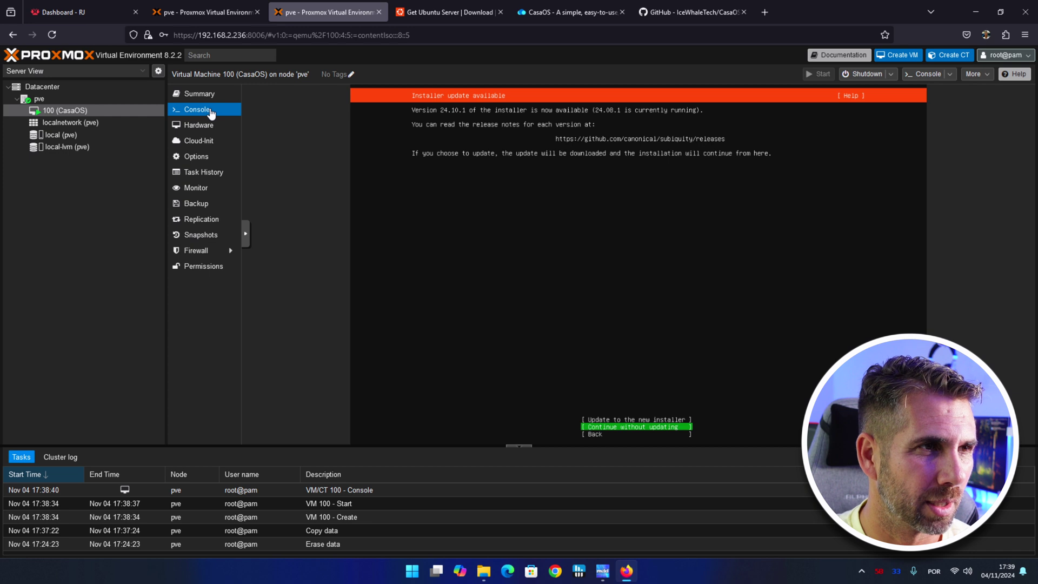
pyautogui.press('Return')
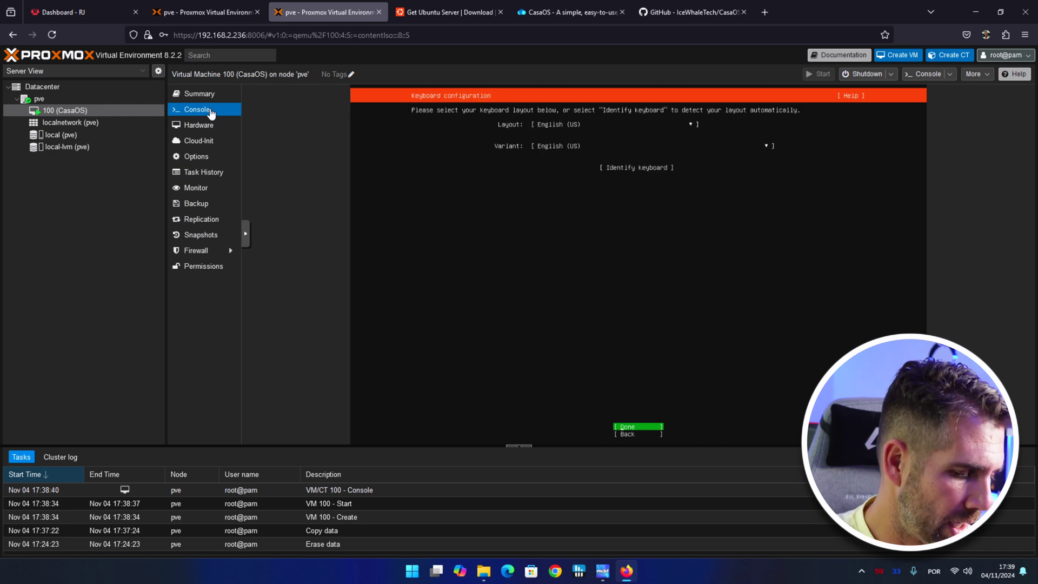
pyautogui.press('Up')
pyautogui.press('Up')
pyautogui.press('p')
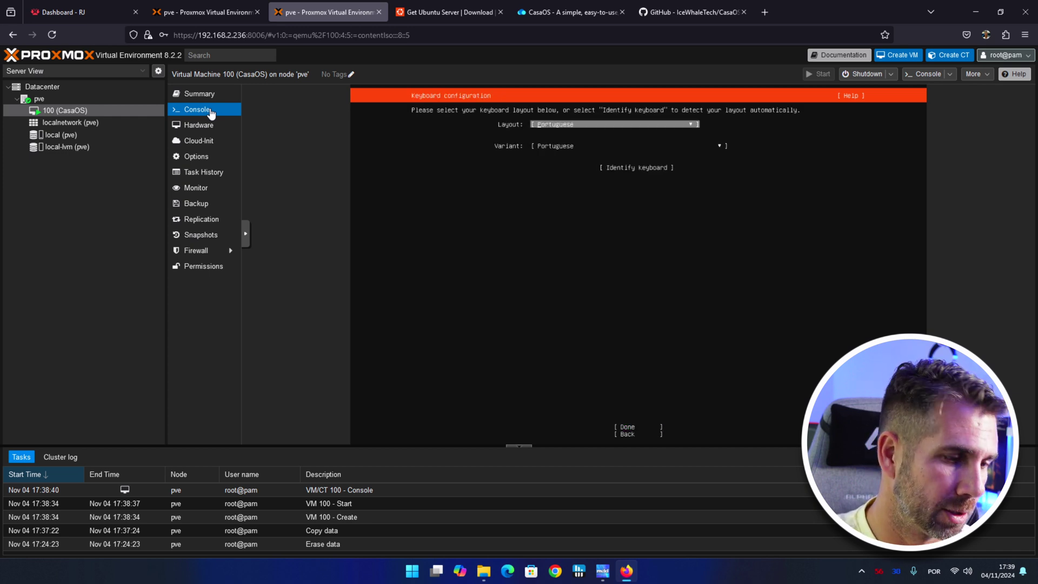
pyautogui.press('Down')
pyautogui.press('Down')
pyautogui.press('Down')
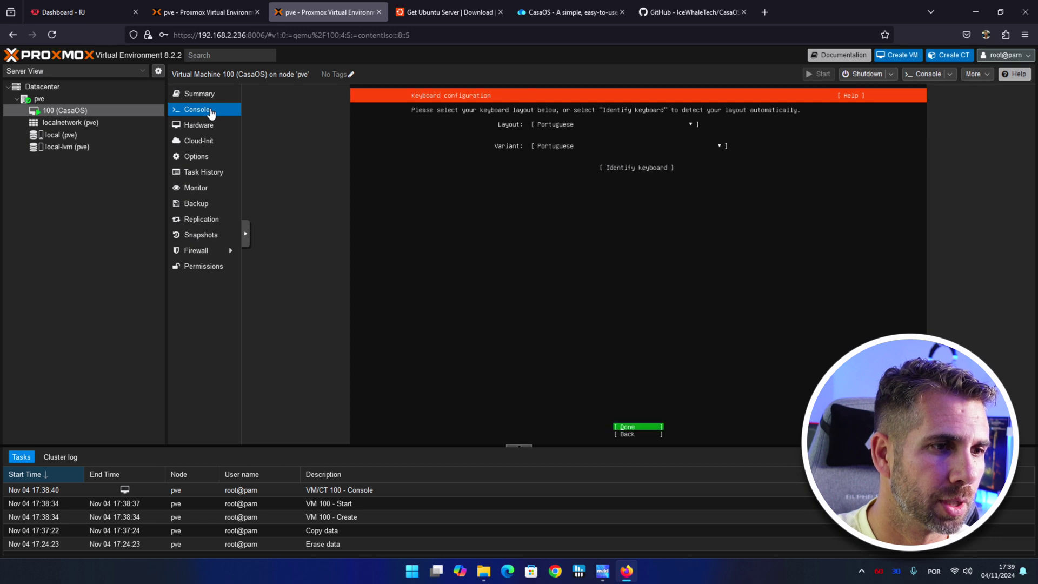
pyautogui.press('Return')
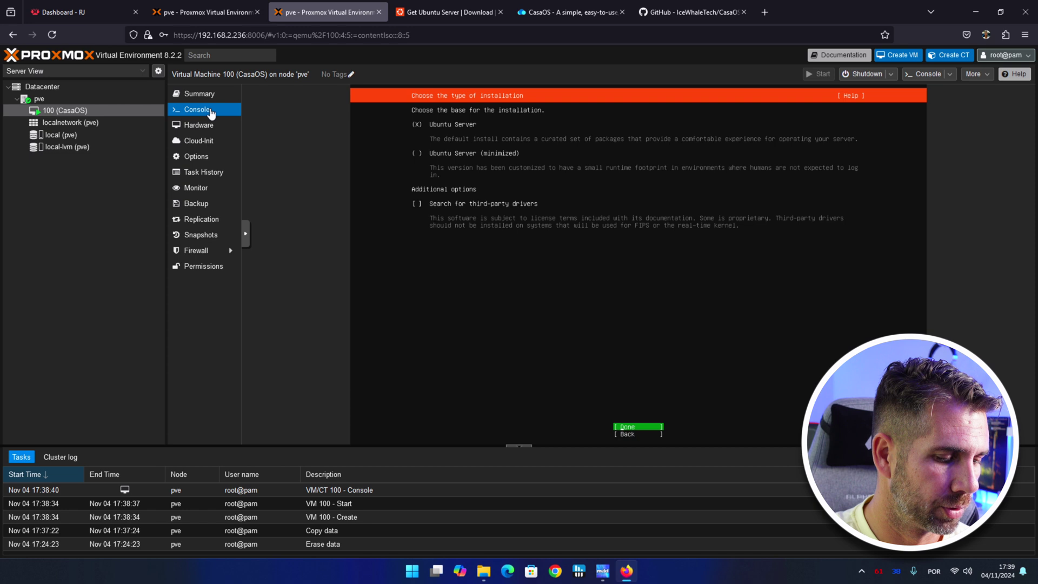
# Accept default install type, network, proxy and mirror, then use the entire disk as LVM.
pyautogui.press('Return')
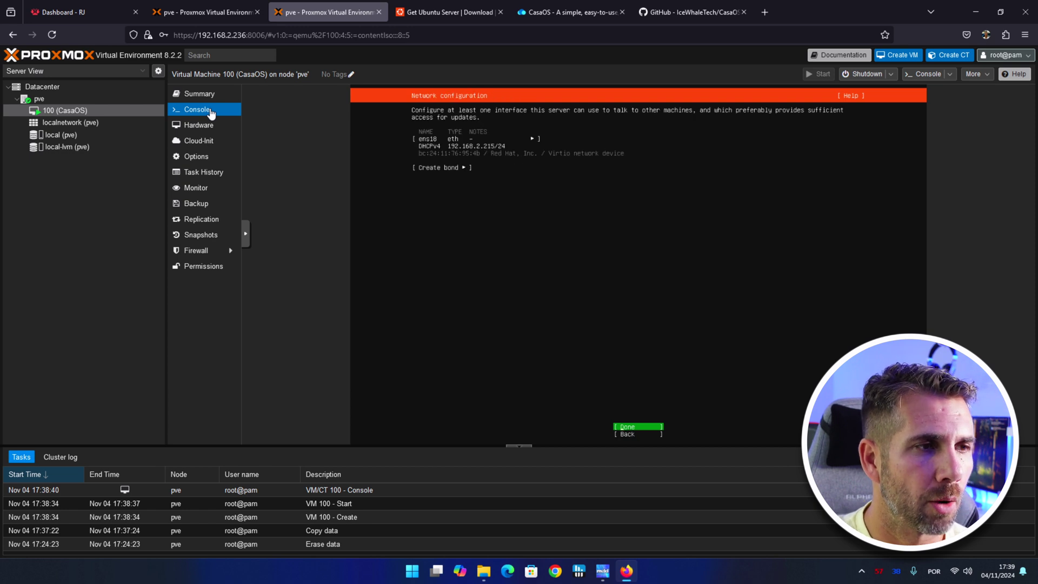
pyautogui.press('Return')
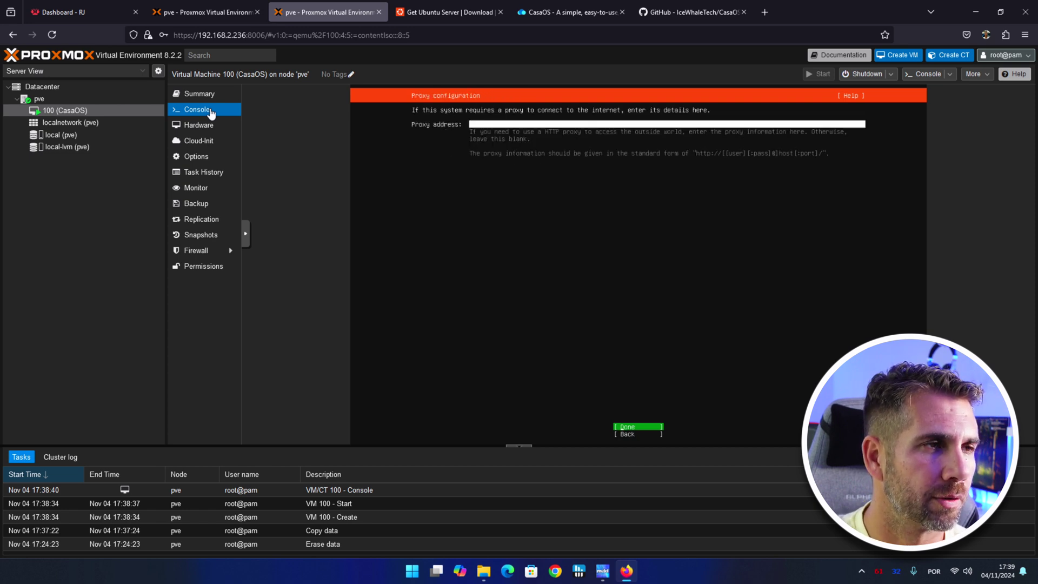
pyautogui.press('Return')
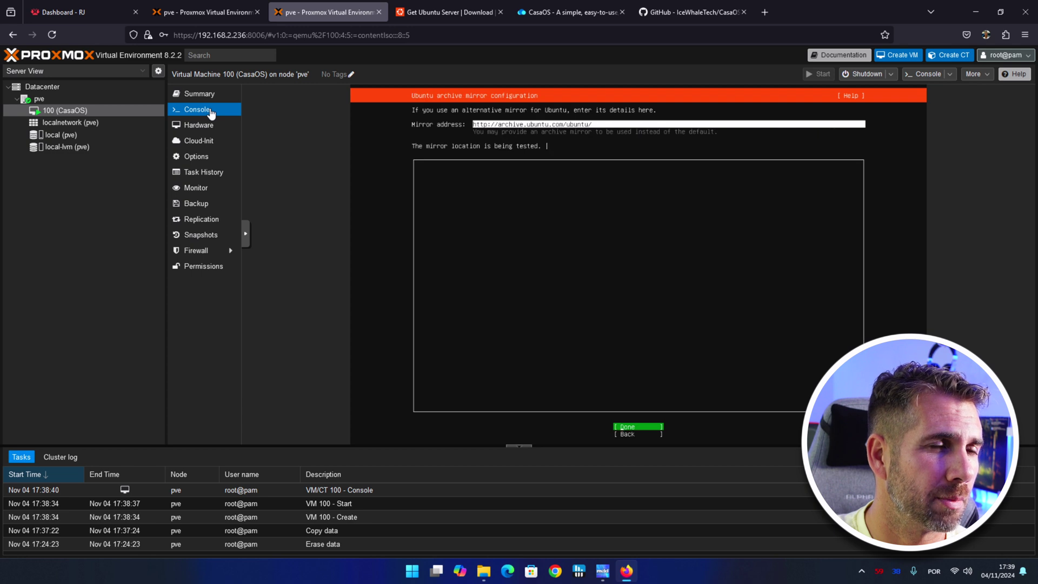
pyautogui.press('Return')
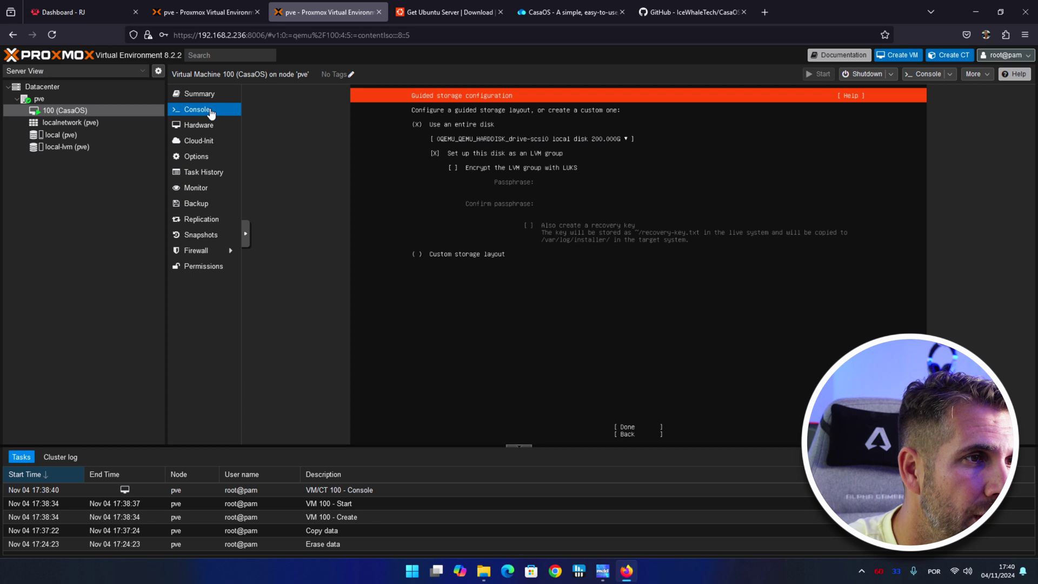
pyautogui.press('Tab')
pyautogui.press('Return')
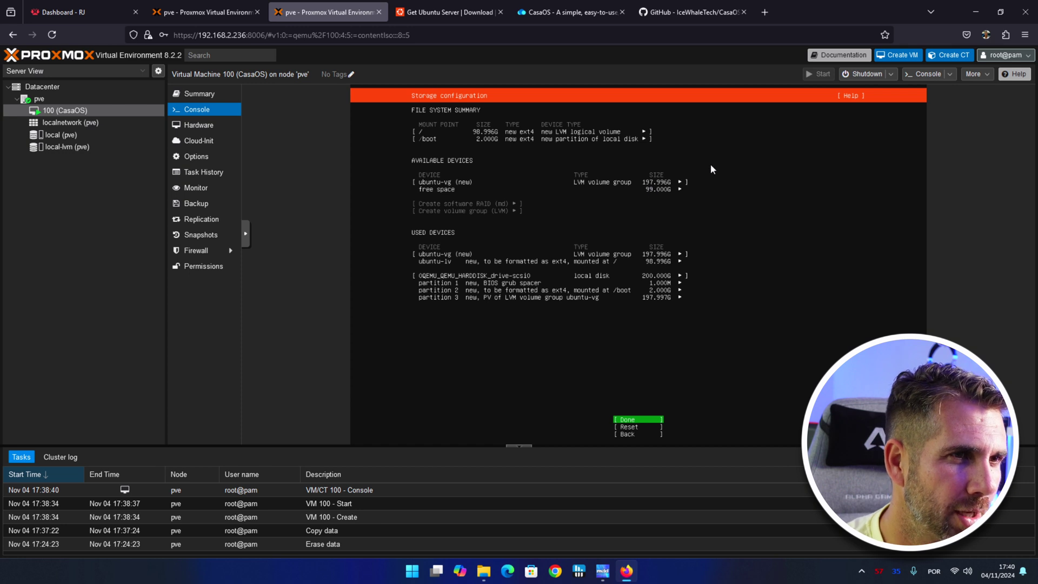
pyautogui.press('Return')
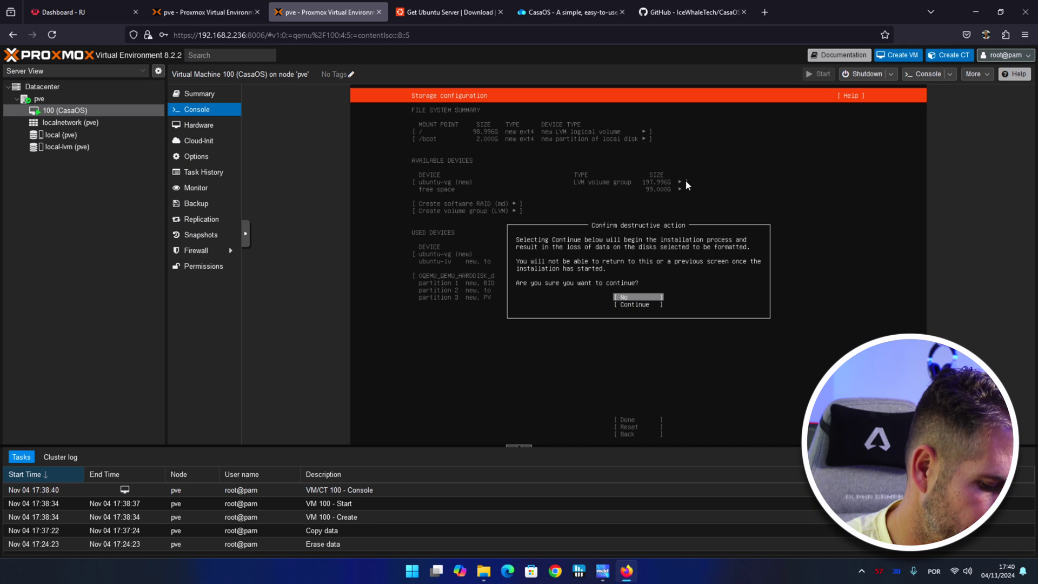
pyautogui.press('Down')
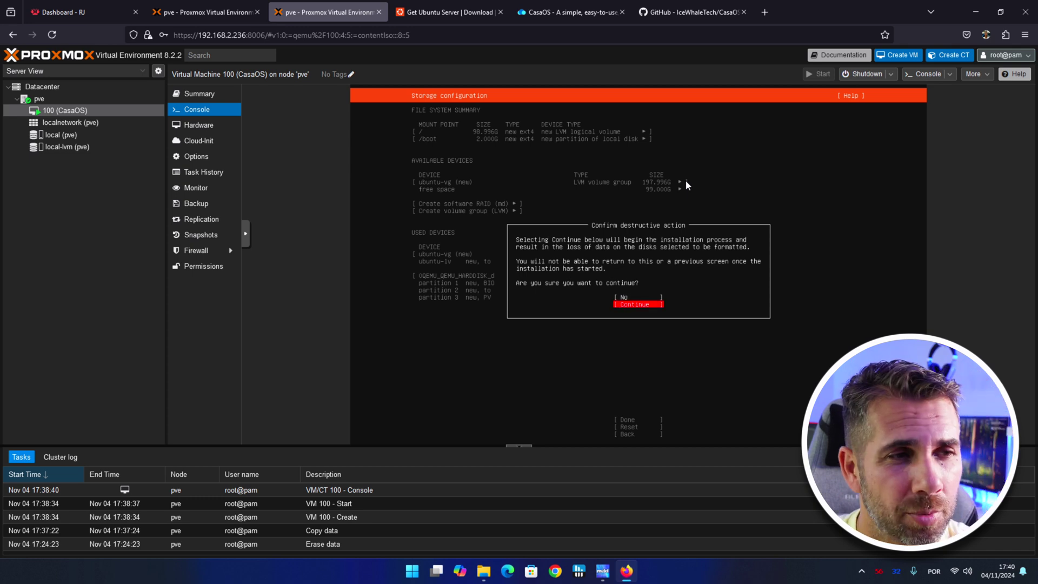
pyautogui.press('Return')
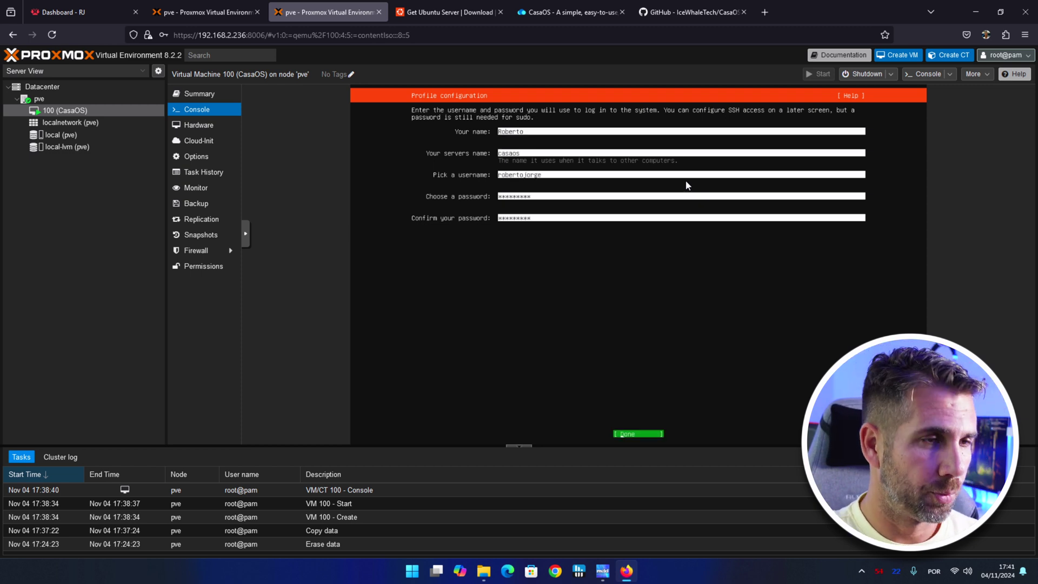
# Confirm the profile, skip Ubuntu Pro, include OpenSSH server, and skip featured snaps.
pyautogui.press('Return')
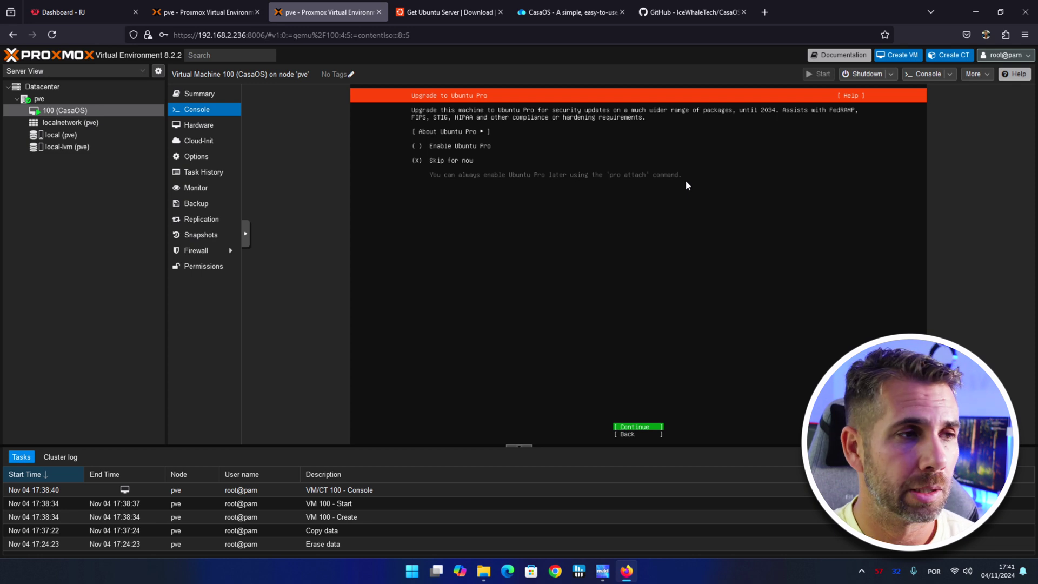
pyautogui.press('Return')
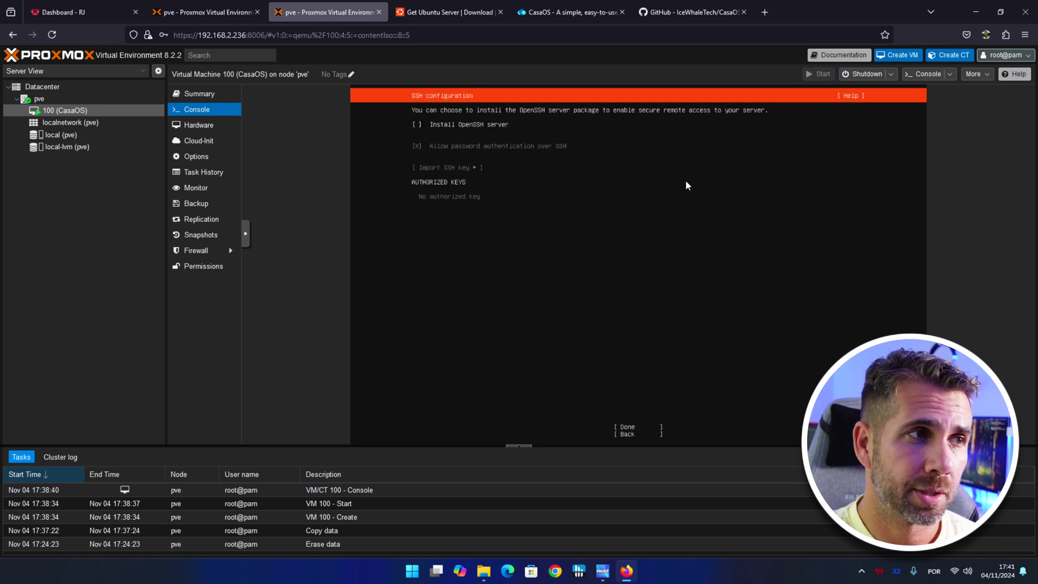
pyautogui.press('space')
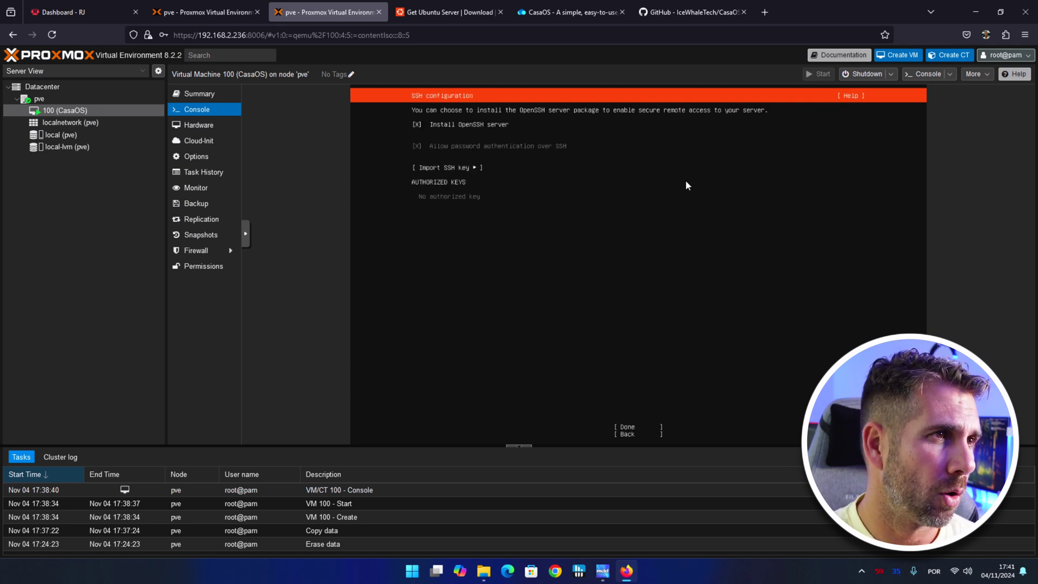
pyautogui.press('Tab')
pyautogui.press('Tab')
pyautogui.press('Tab')
pyautogui.press('Up')
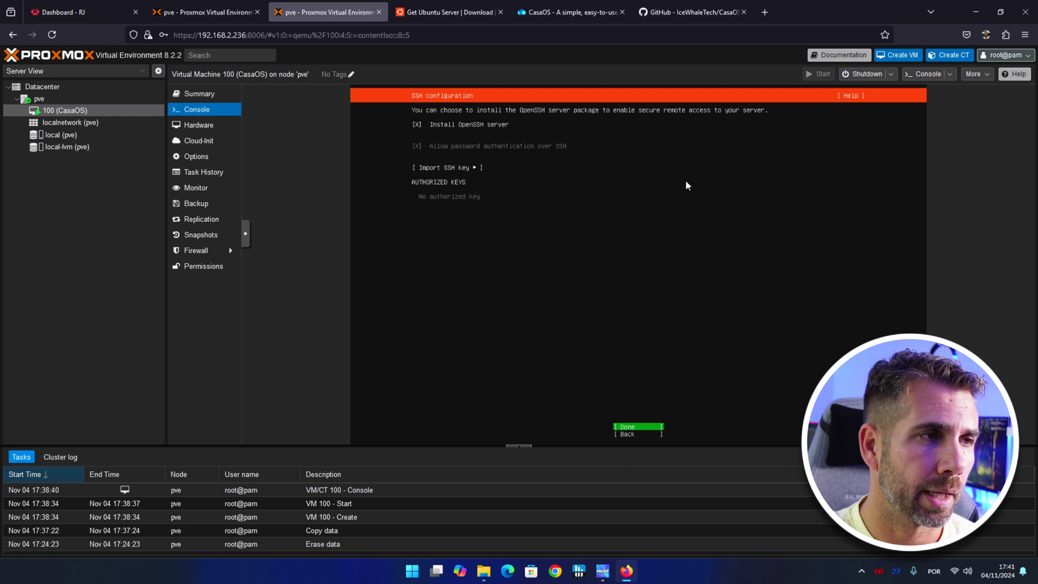
pyautogui.press('Return')
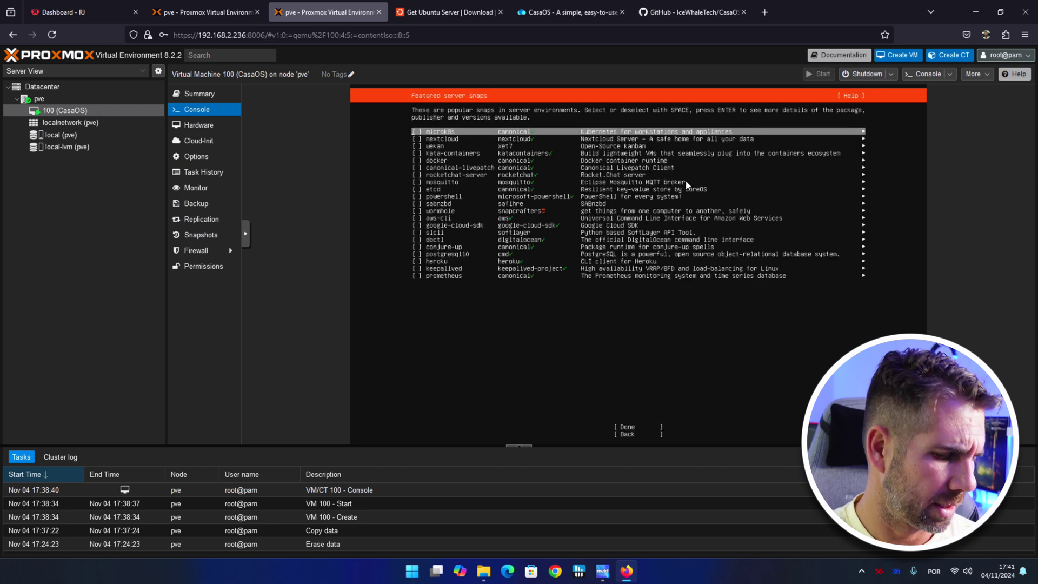
pyautogui.press('Down')
pyautogui.press('Down')
pyautogui.press('Down')
pyautogui.press('Down')
pyautogui.press('Down')
pyautogui.press('Down')
pyautogui.press('Down')
pyautogui.press('Down')
pyautogui.press('Down')
pyautogui.press('Down')
pyautogui.press('Down')
pyautogui.press('Down')
pyautogui.press('Down')
pyautogui.press('Down')
pyautogui.press('Down')
pyautogui.press('Down')
pyautogui.press('Down')
pyautogui.press('Down')
pyautogui.press('Down')
pyautogui.press('Down')
pyautogui.press('Down')
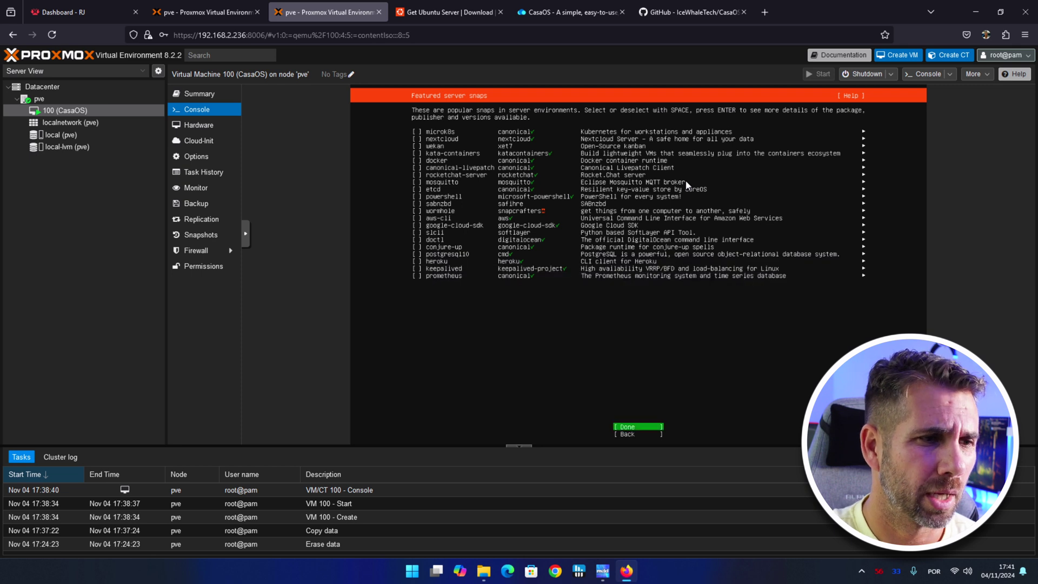
pyautogui.press('Return')
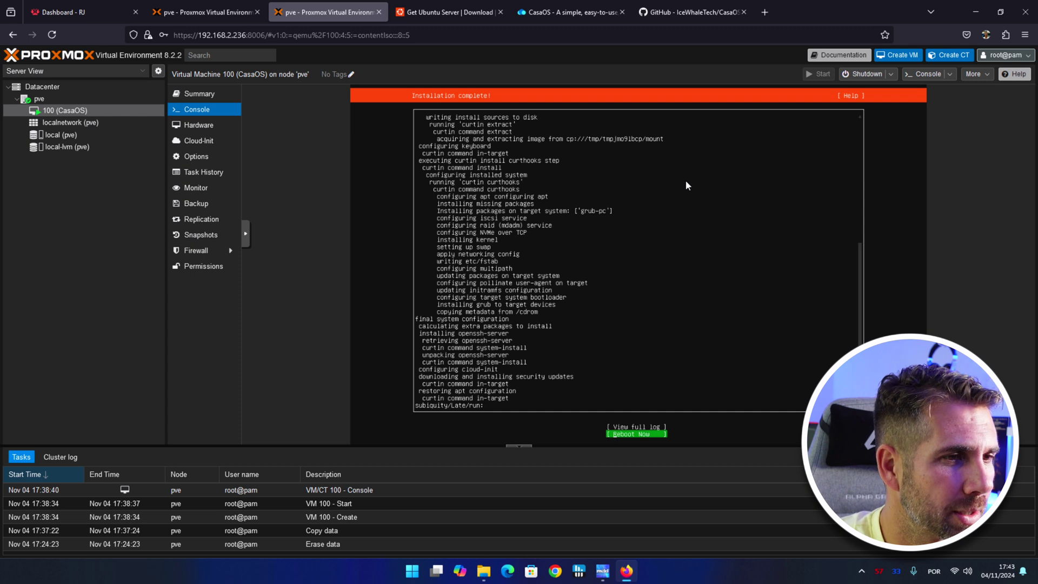
# Reboot the installed system and force-stop the CasaOS VM.
pyautogui.press('Return')
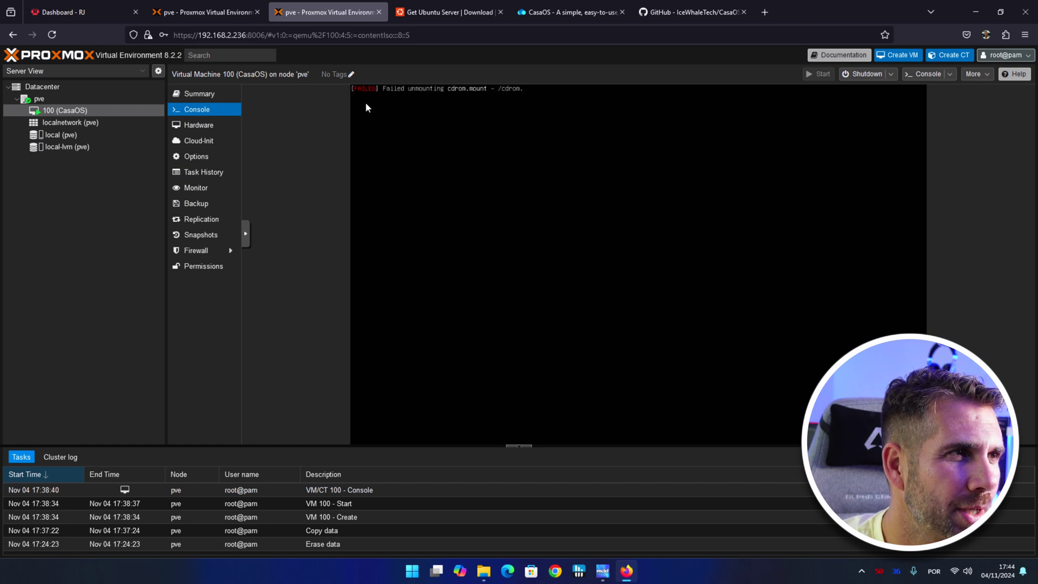
pyautogui.click(890, 74)
pyautogui.click(873, 126)
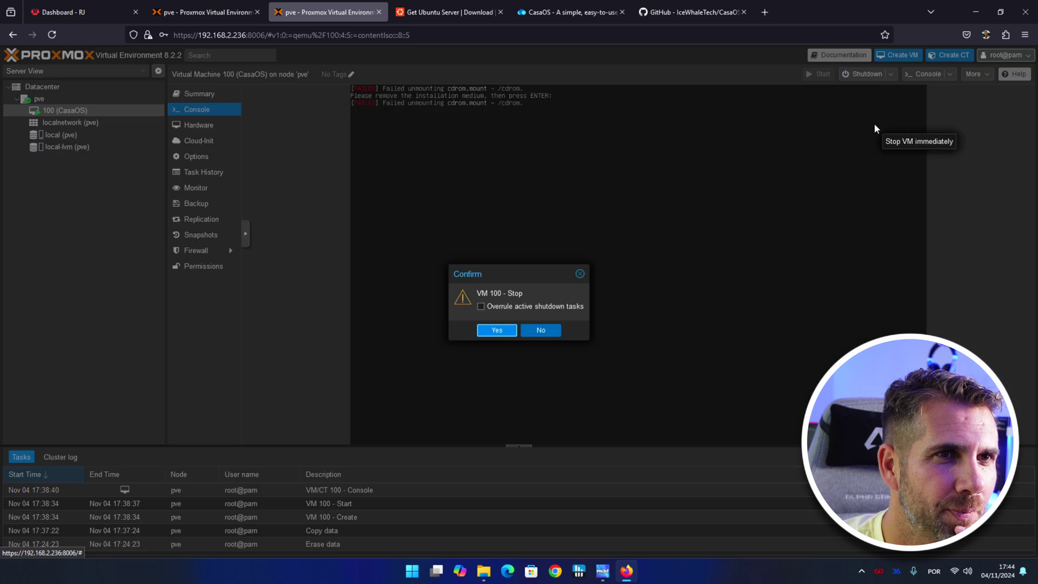
pyautogui.click(494, 331)
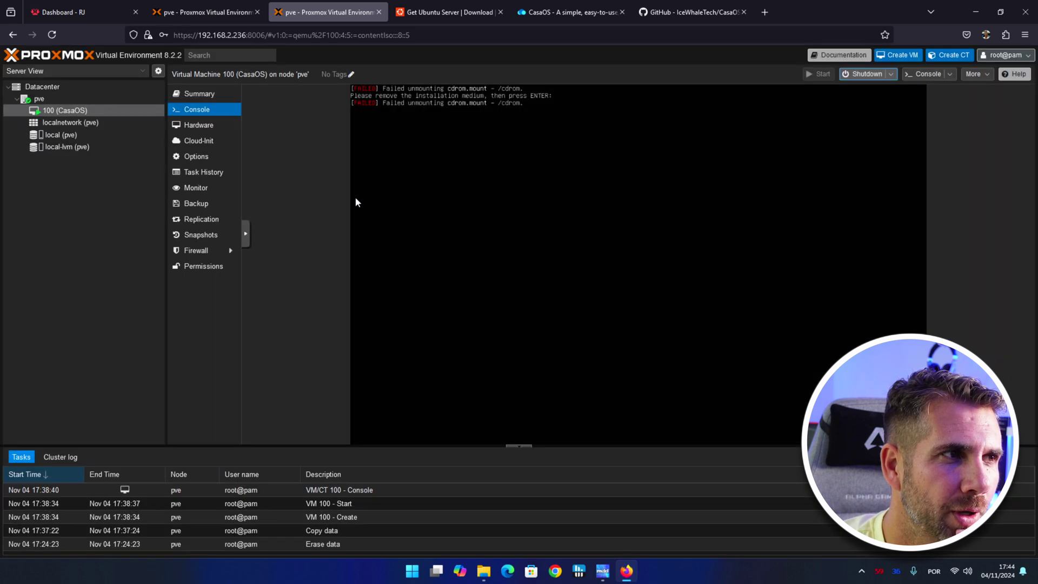
pyautogui.click(419, 68)
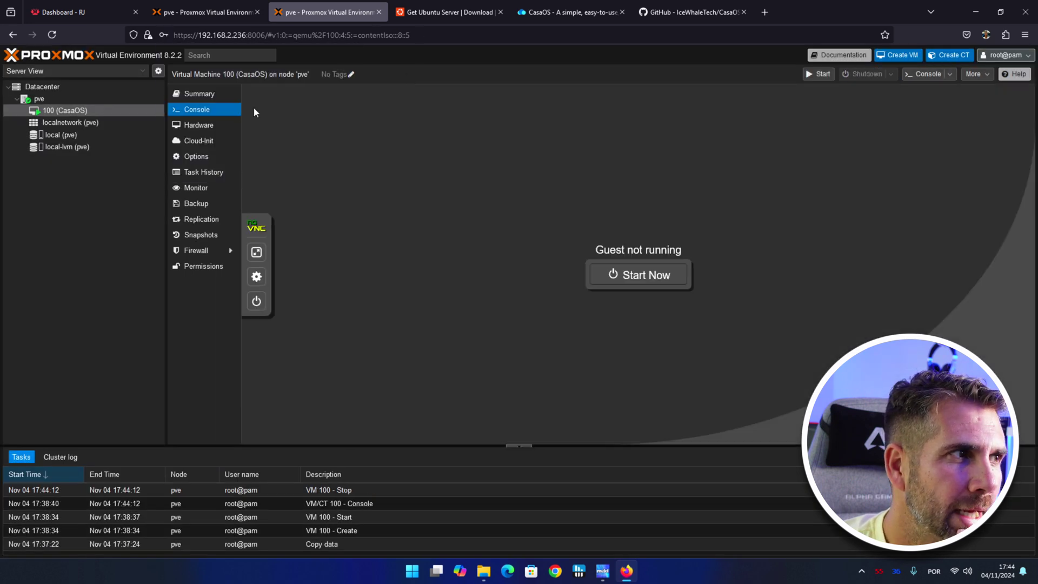
# Set CD/DVD Drive (ide2) to 'Do not use any media' and start the VM again.
pyautogui.click(219, 126)
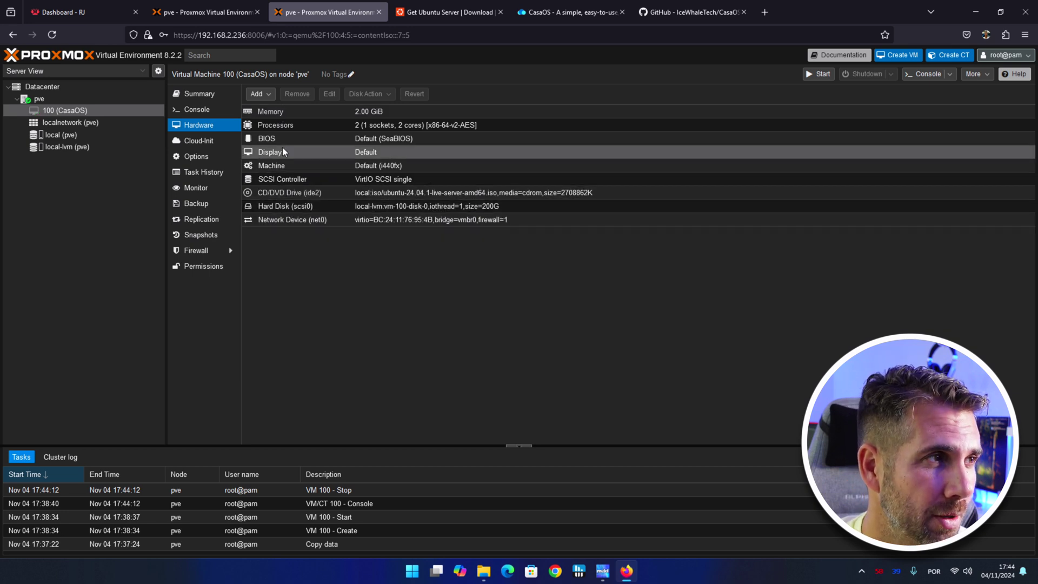
pyautogui.click(297, 192)
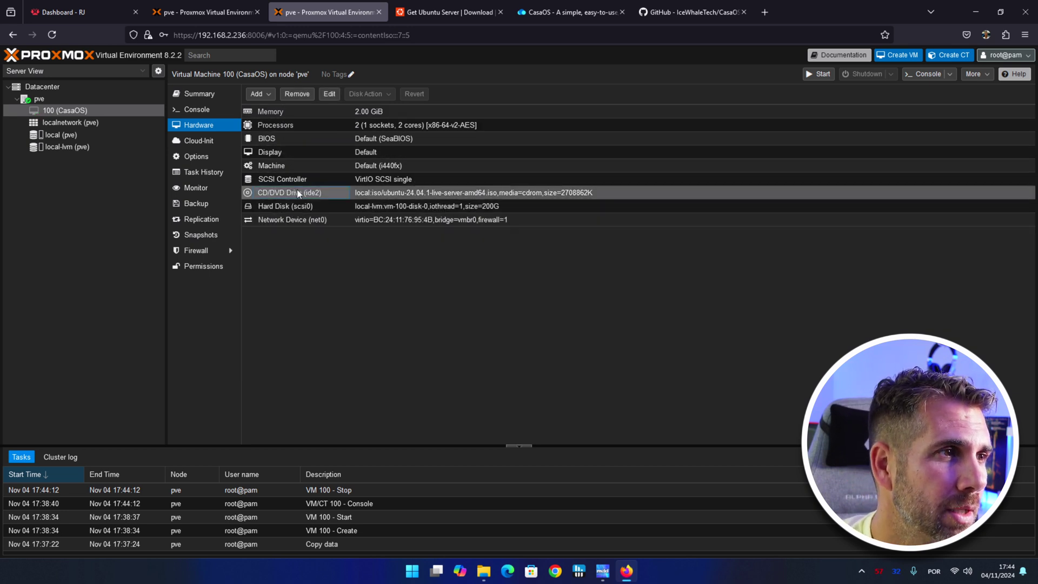
pyautogui.click(329, 94)
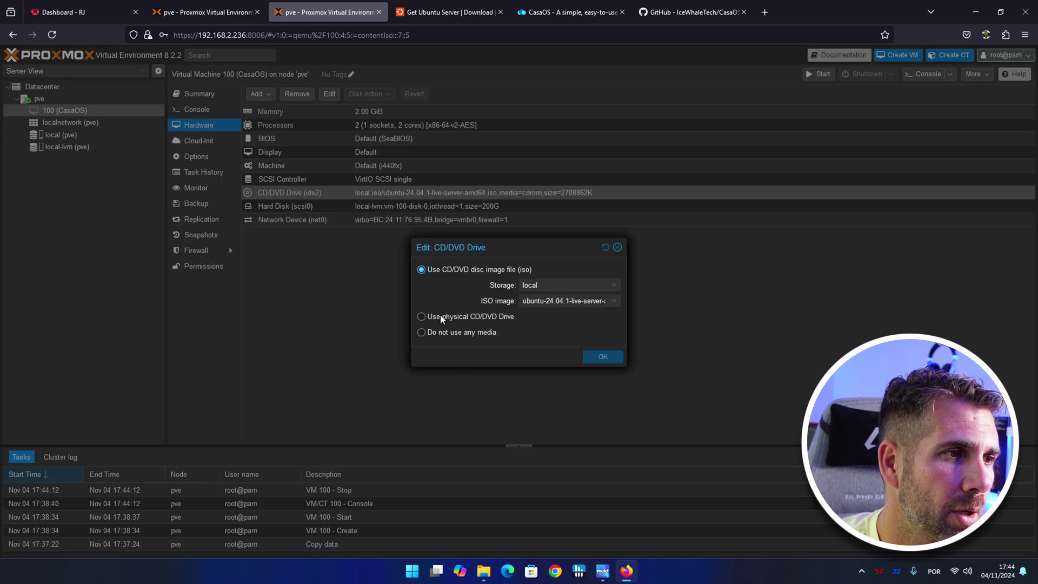
pyautogui.click(421, 332)
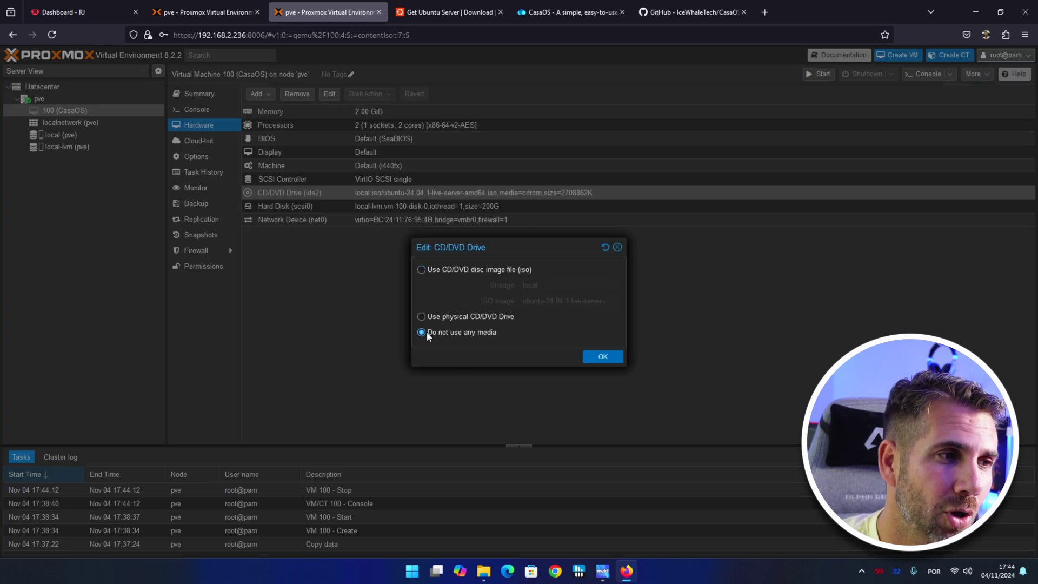
pyautogui.click(605, 358)
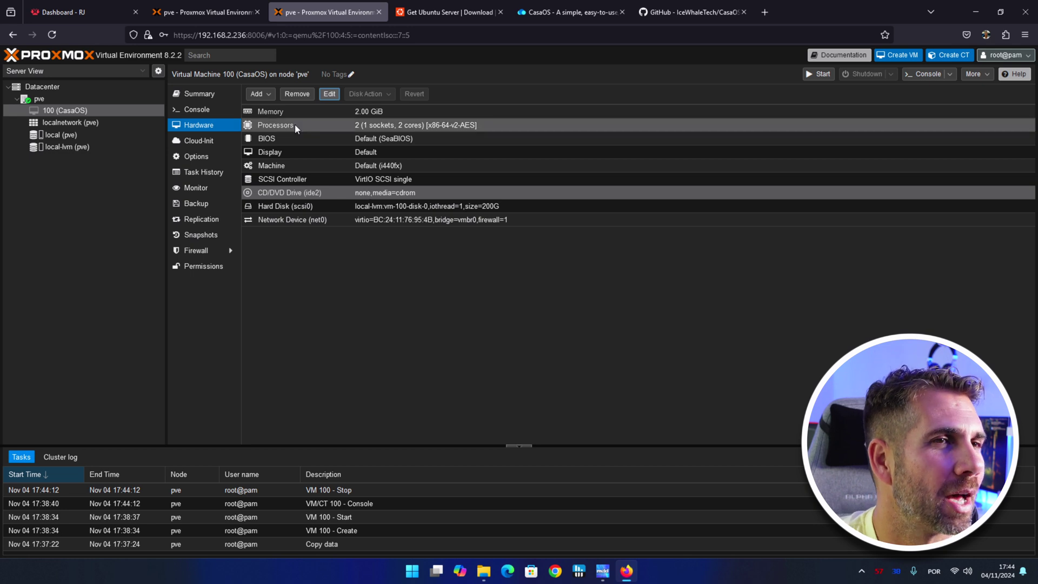
pyautogui.click(204, 112)
pyautogui.click(817, 75)
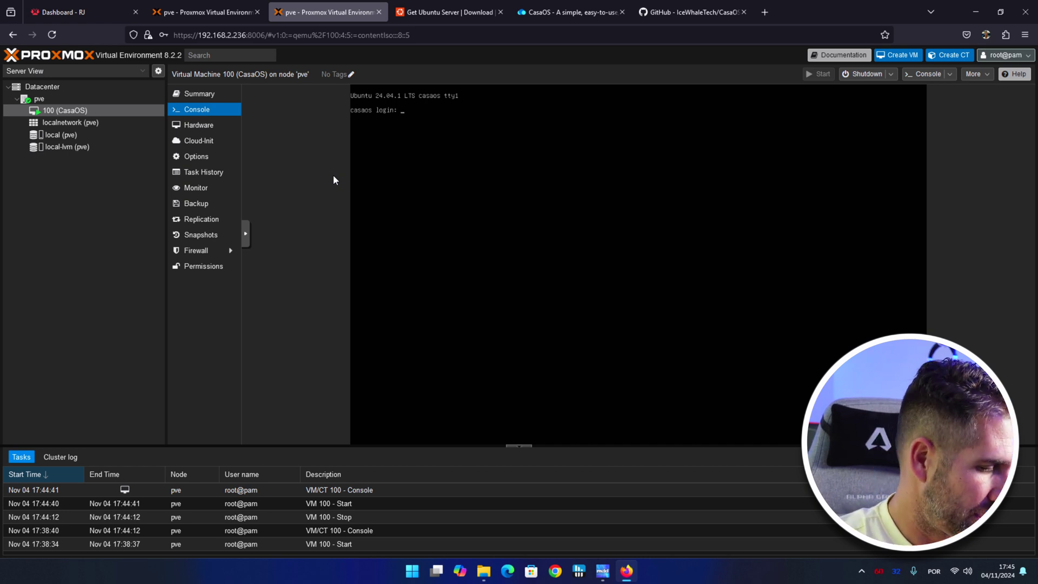
# Log in at the casaos console prompt with the user's username and password.
pyautogui.write('robert')
pyautogui.write('ojorge')
pyautogui.press('Return')
pyautogui.press('Return')
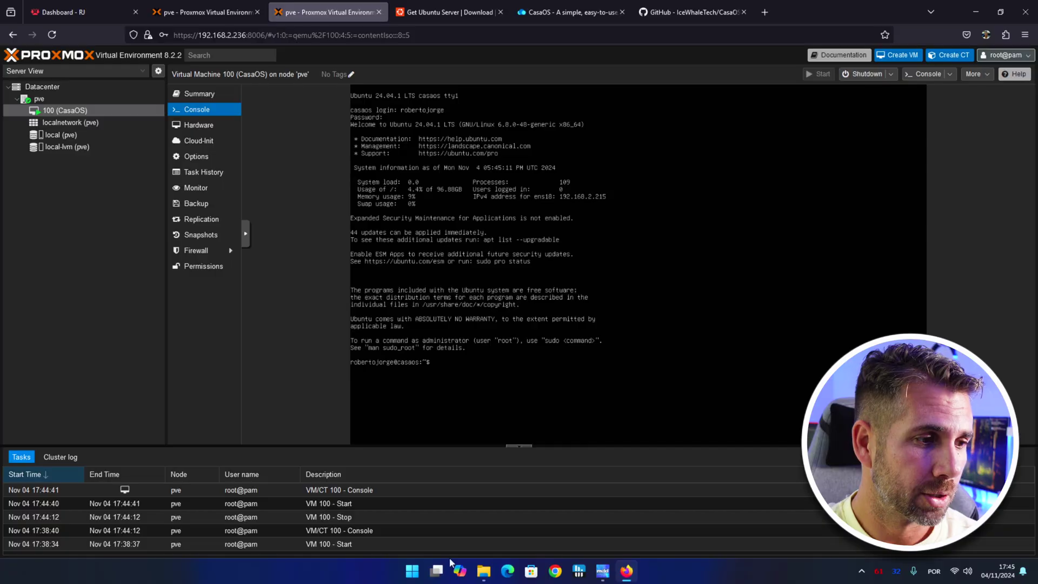
# Launch Windows Terminal from the Start menu search and reposition its window.
pyautogui.click(412, 570)
pyautogui.click(477, 187)
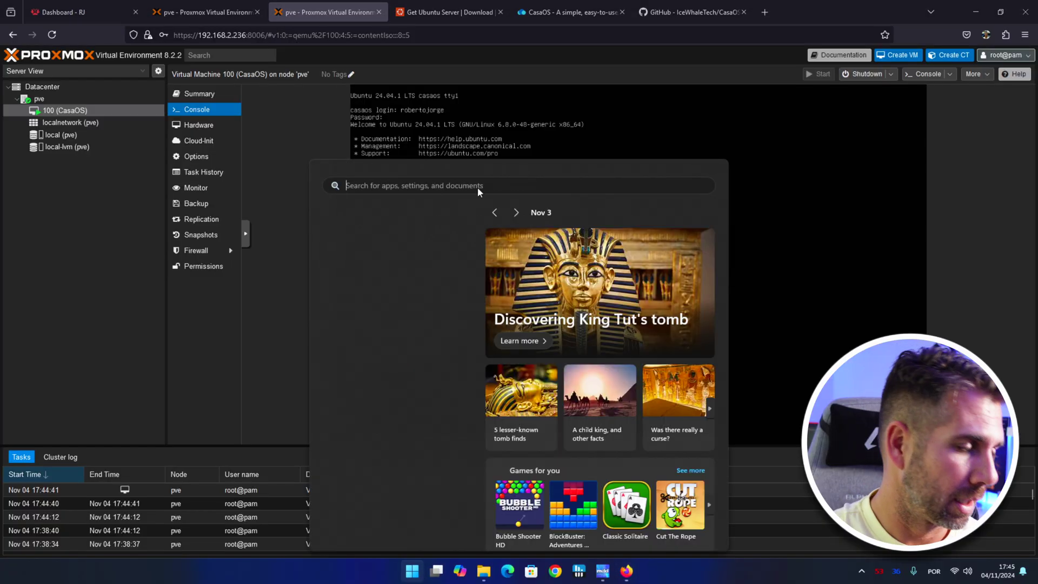
pyautogui.write('terminalmina')
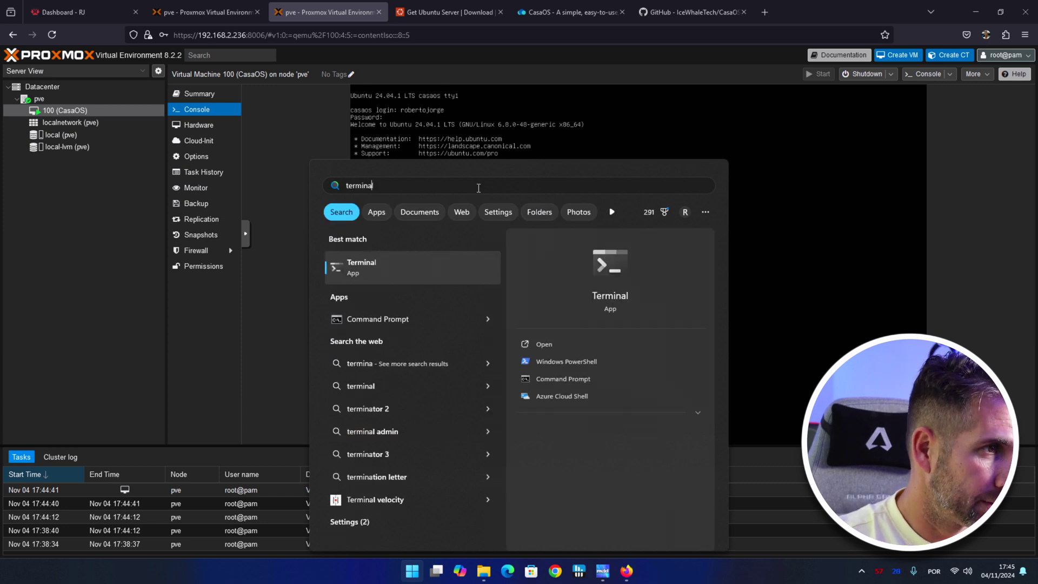
pyautogui.click(357, 265)
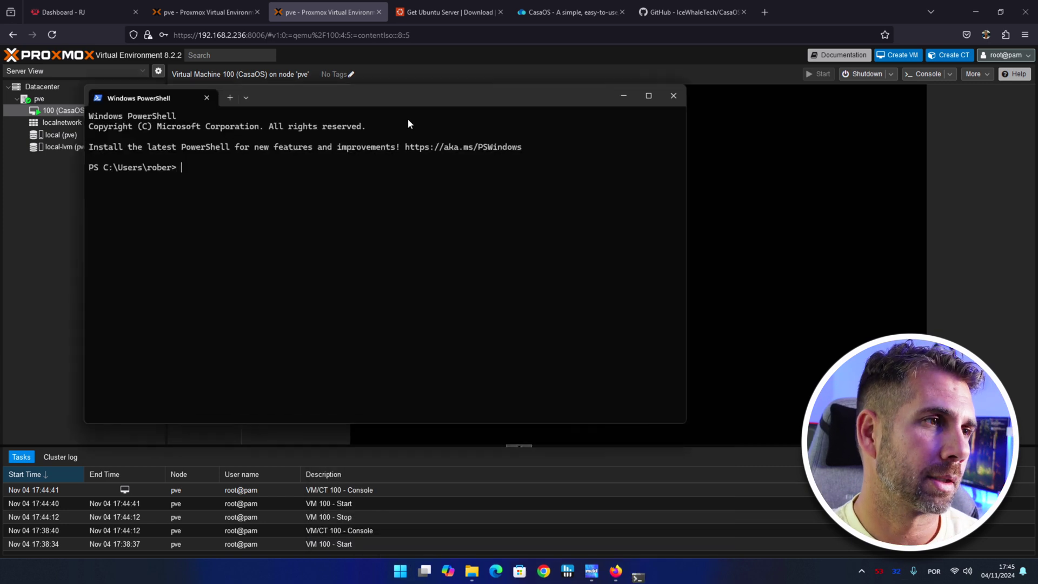
pyautogui.moveTo(408, 95); pyautogui.dragTo(567, 221)
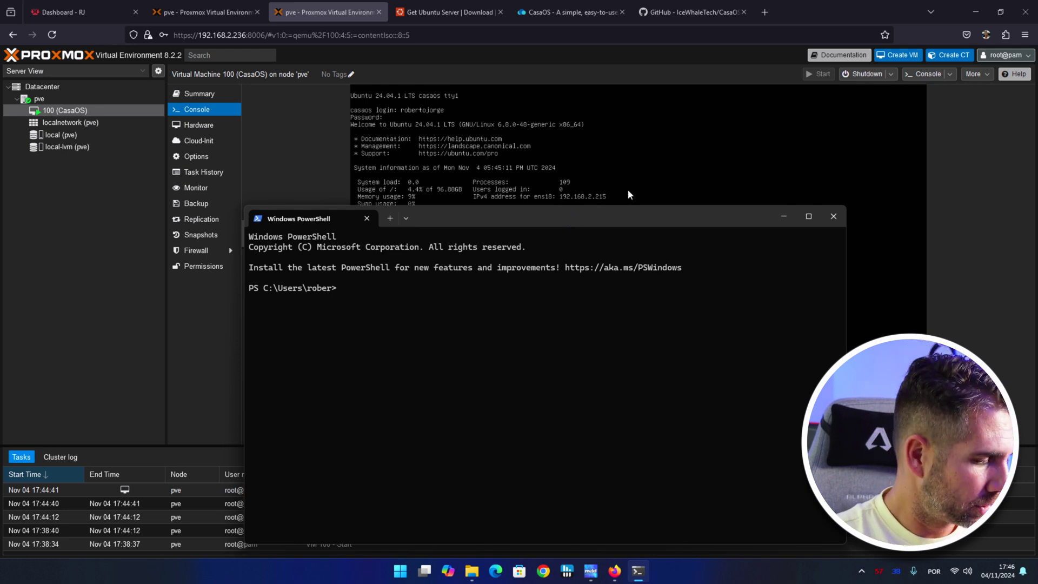
# SSH into the VM user at 192.168.2.215, accepting the host key, then view the CasaOS site.
pyautogui.write('ssh')
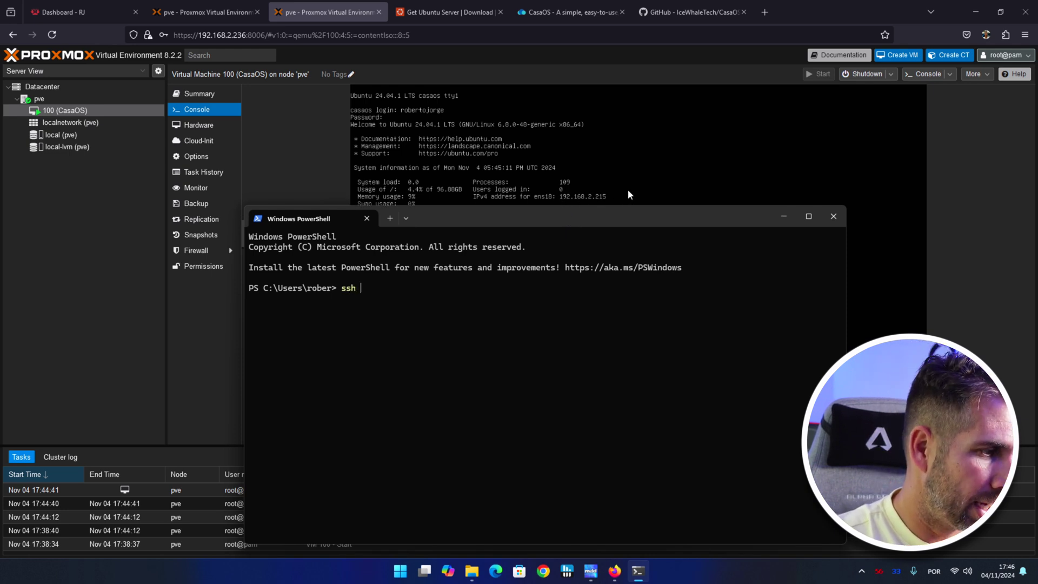
pyautogui.write(' robertojorge@')
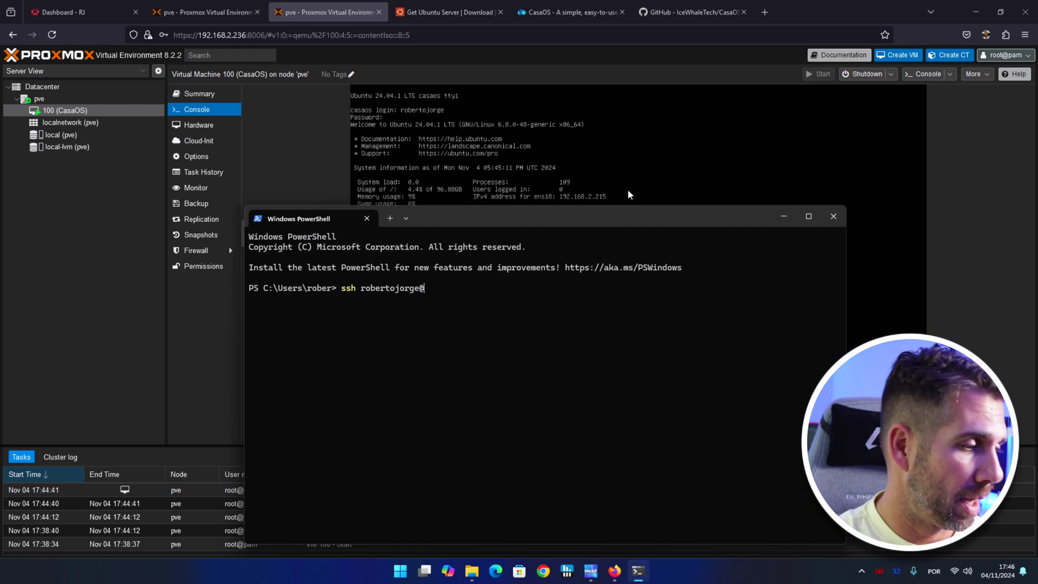
pyautogui.write('19')
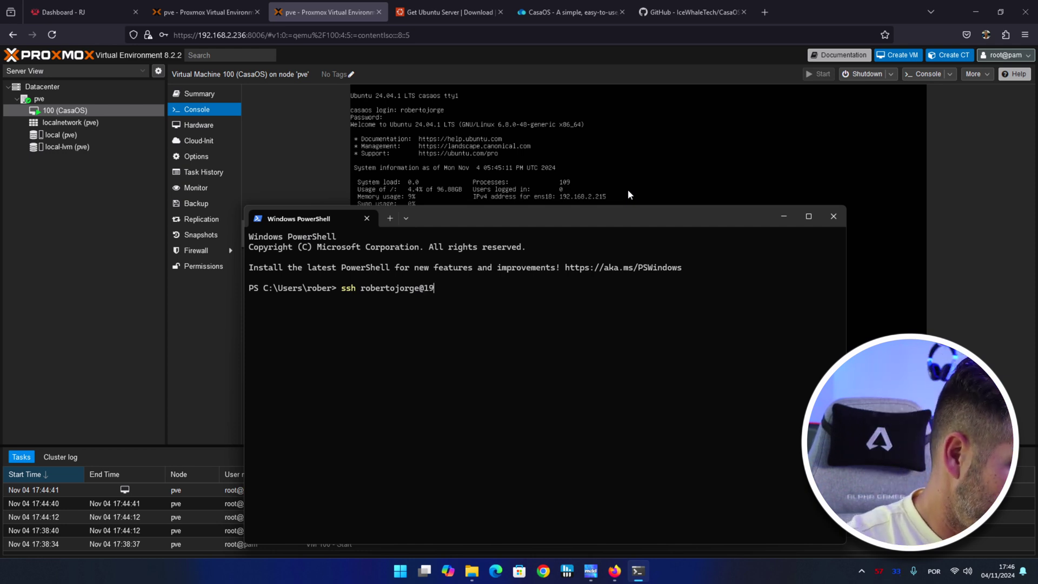
pyautogui.write('2.1')
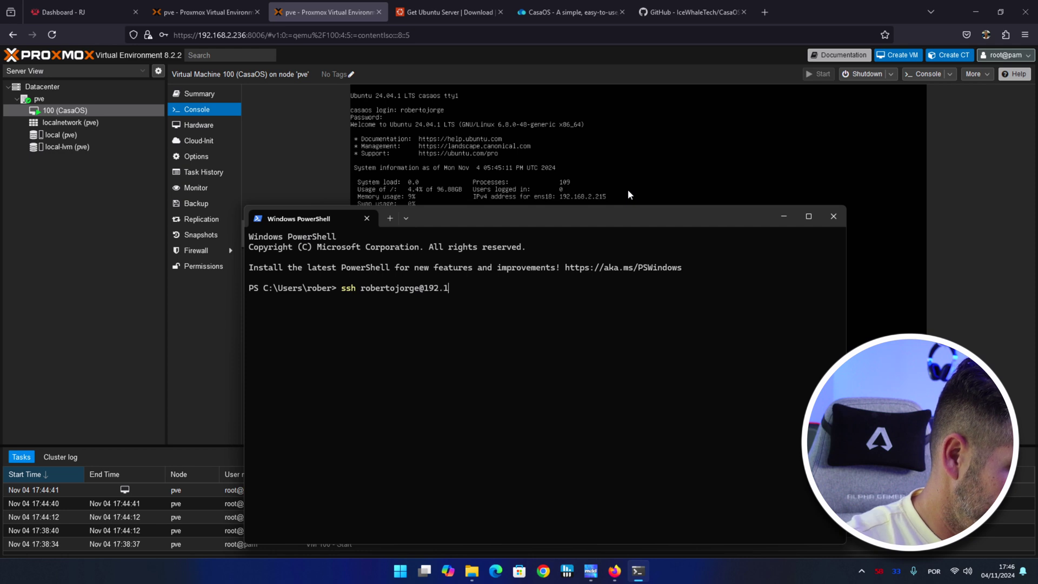
pyautogui.write('68.2.215')
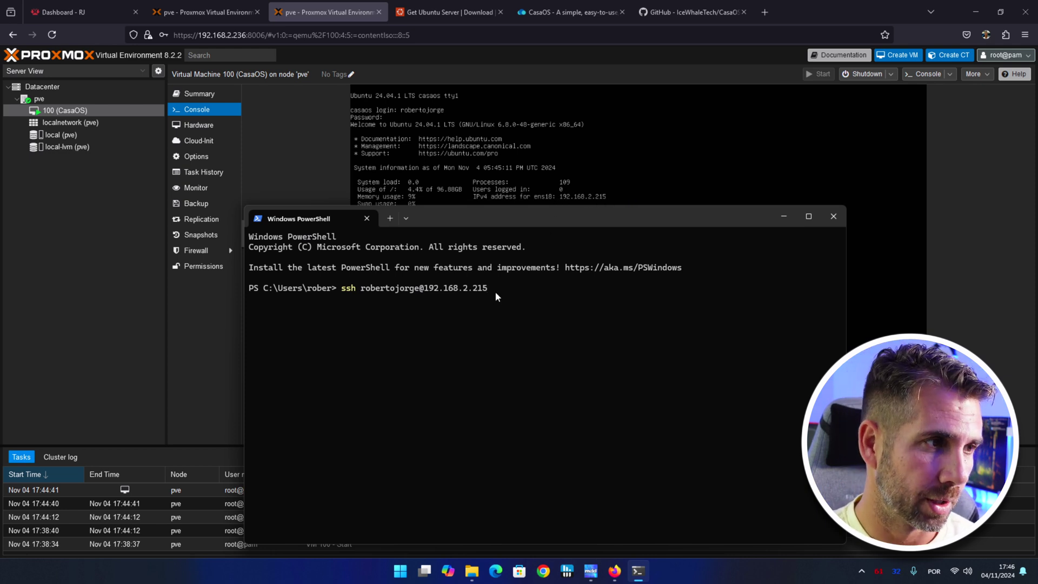
pyautogui.press('Return')
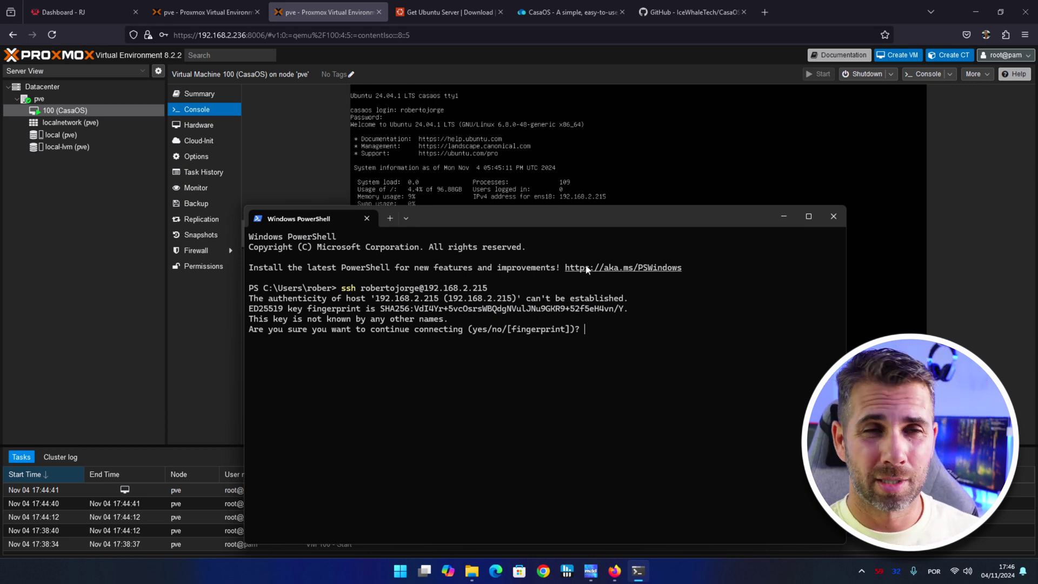
pyautogui.write('yes')
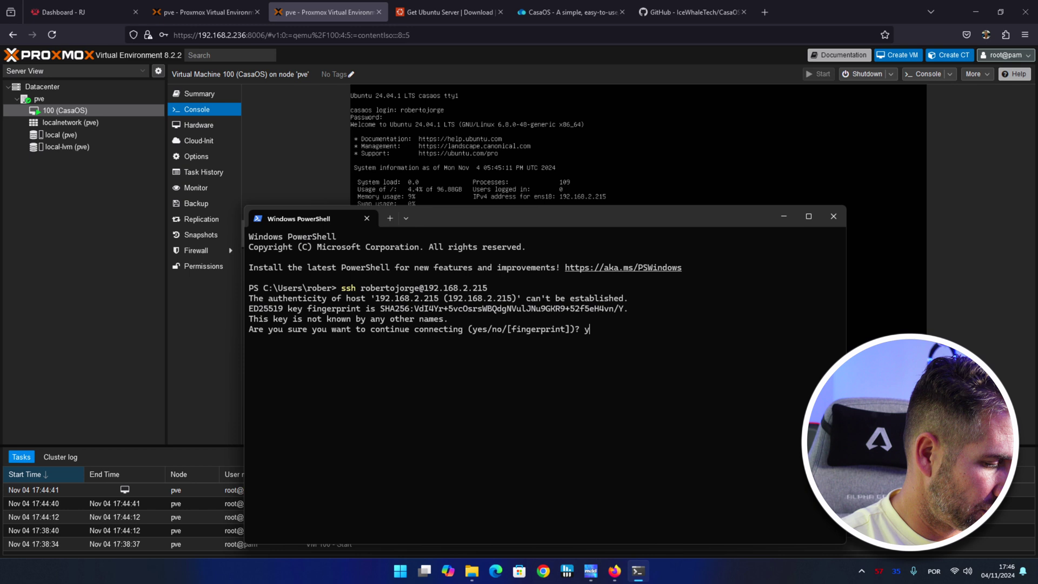
pyautogui.press('Return')
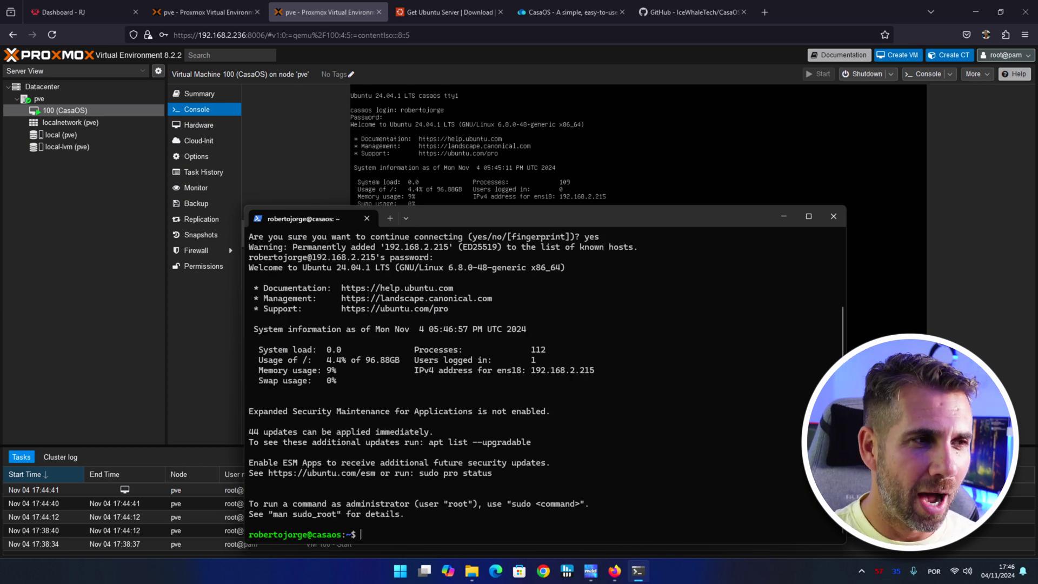
pyautogui.moveTo(605, 218); pyautogui.dragTo(570, 207)
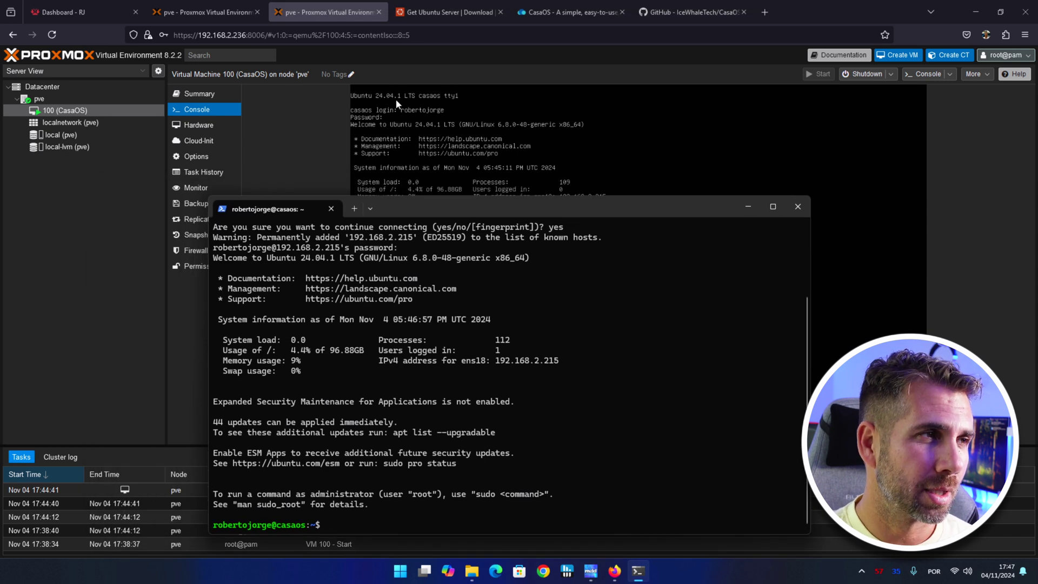
pyautogui.moveTo(499, 195); pyautogui.dragTo(500, 144)
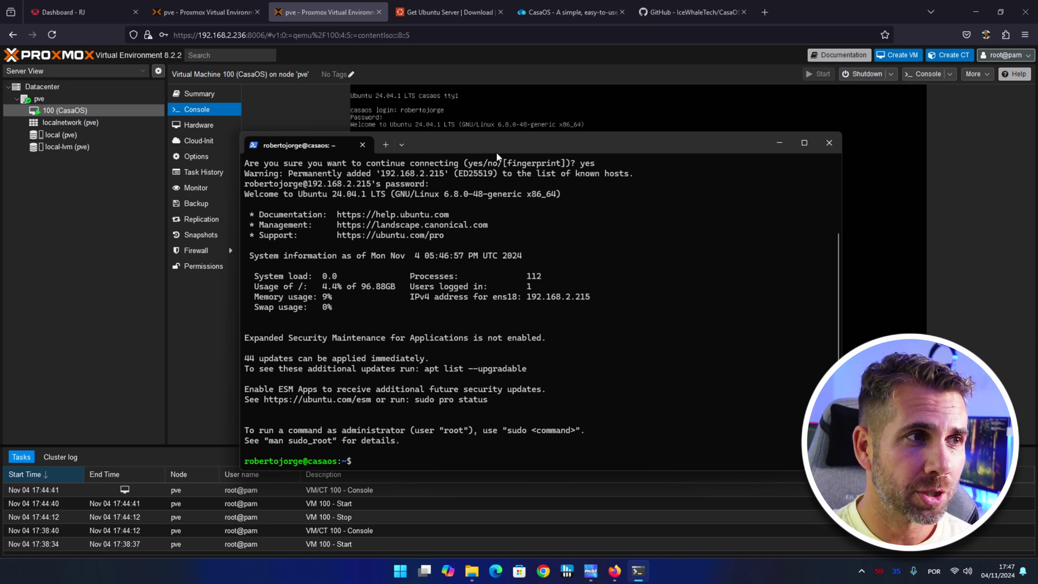
pyautogui.moveTo(496, 144); pyautogui.dragTo(477, 147)
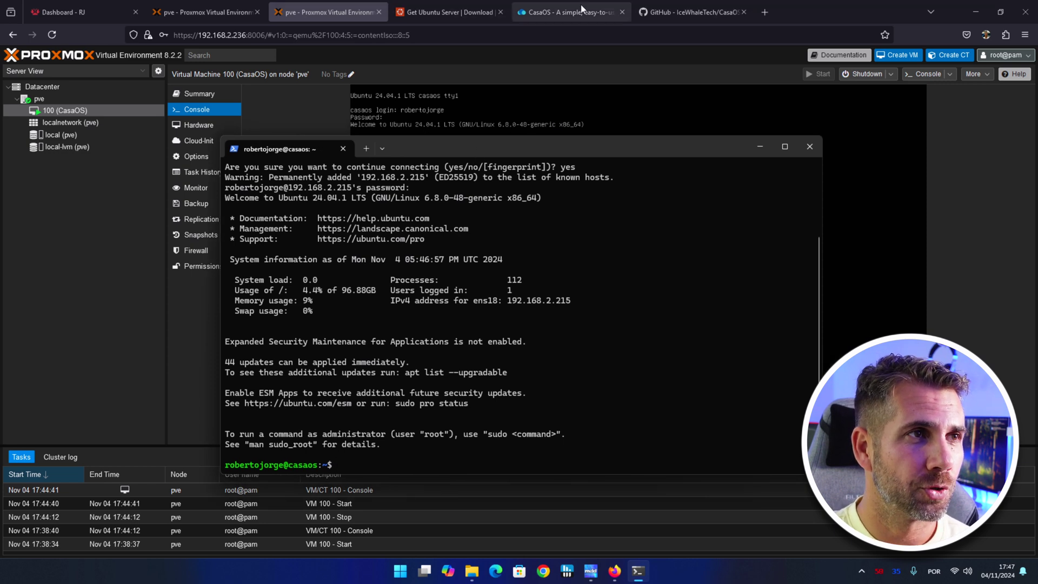
pyautogui.click(575, 5)
# Copy the wget install command from the CasaOS GitHub README and run it over SSH.
pyautogui.moveTo(561, 411)
pyautogui.click(673, 5)
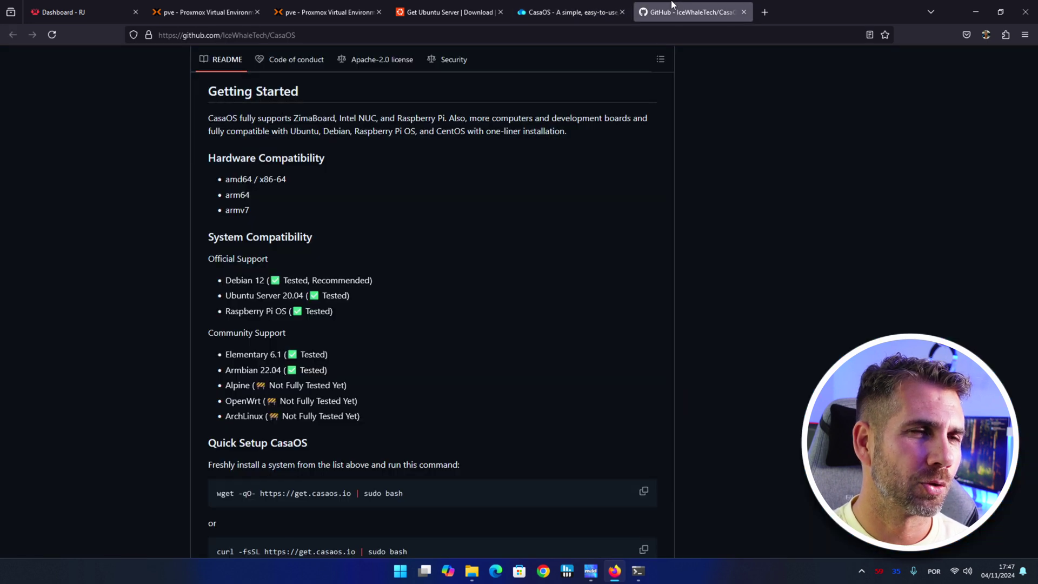
pyautogui.click(553, 11)
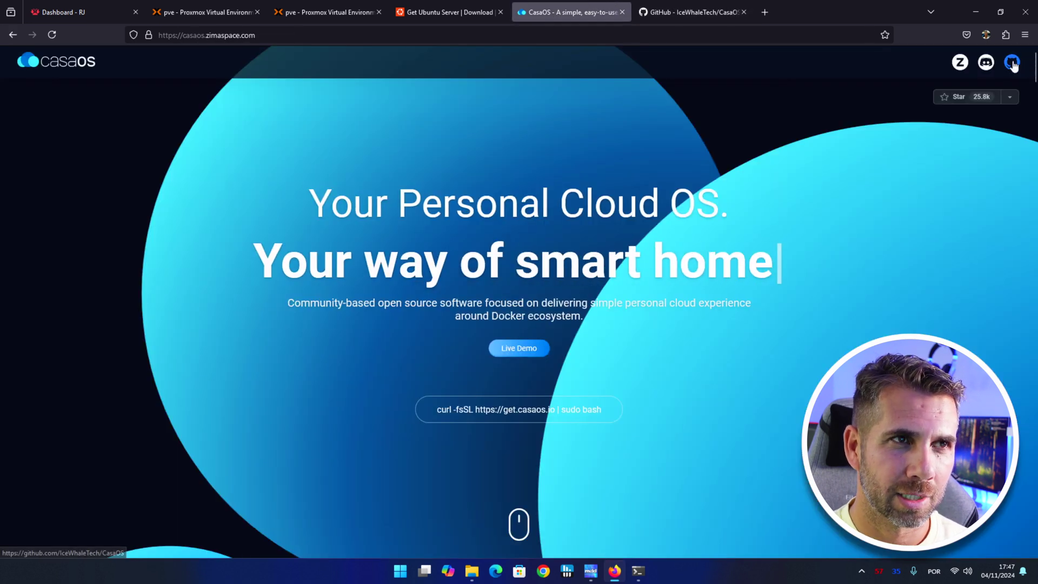
pyautogui.click(697, 12)
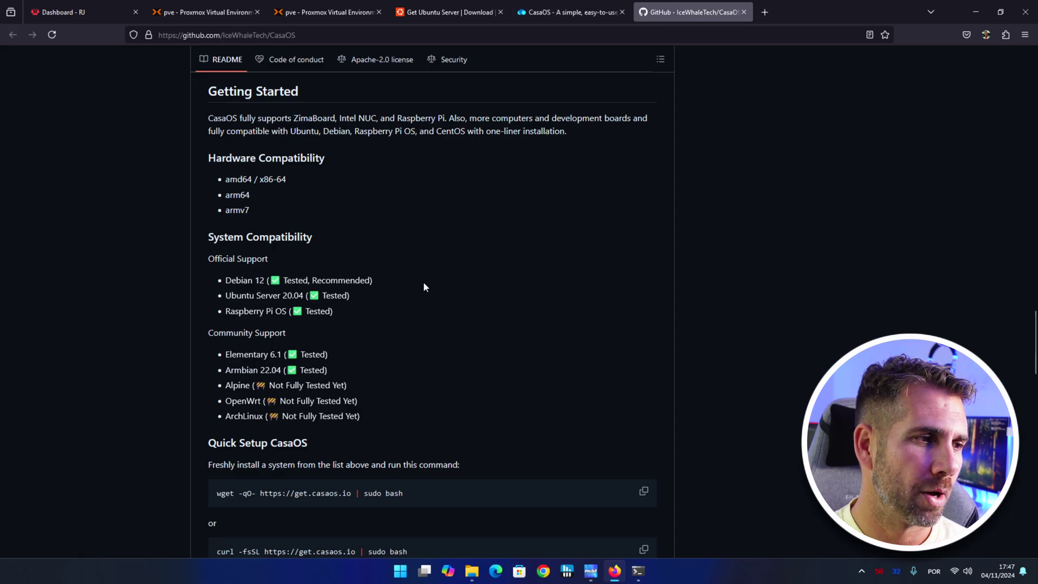
pyautogui.scroll(-3, 423, 281)
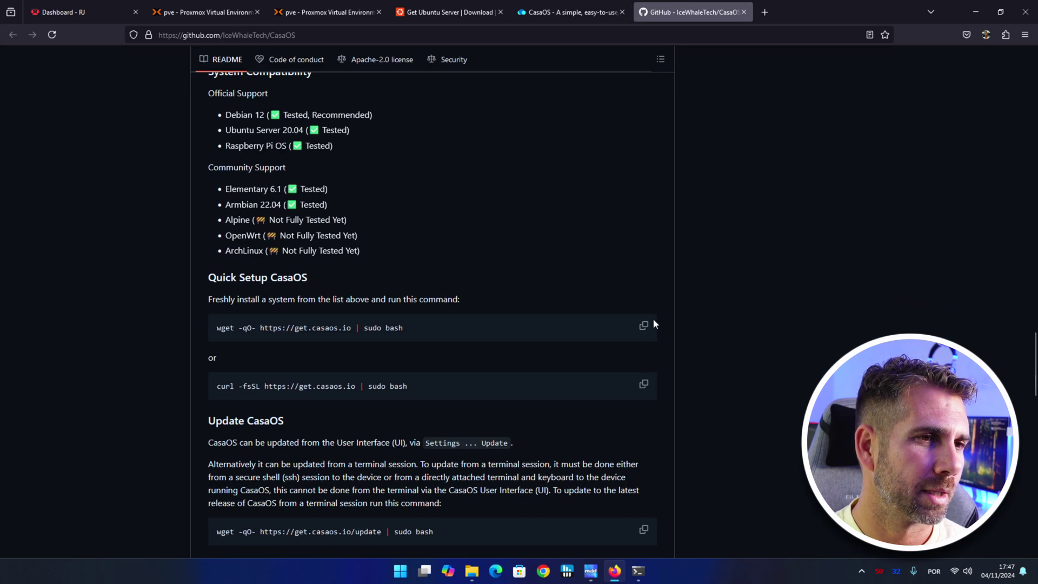
pyautogui.click(643, 325)
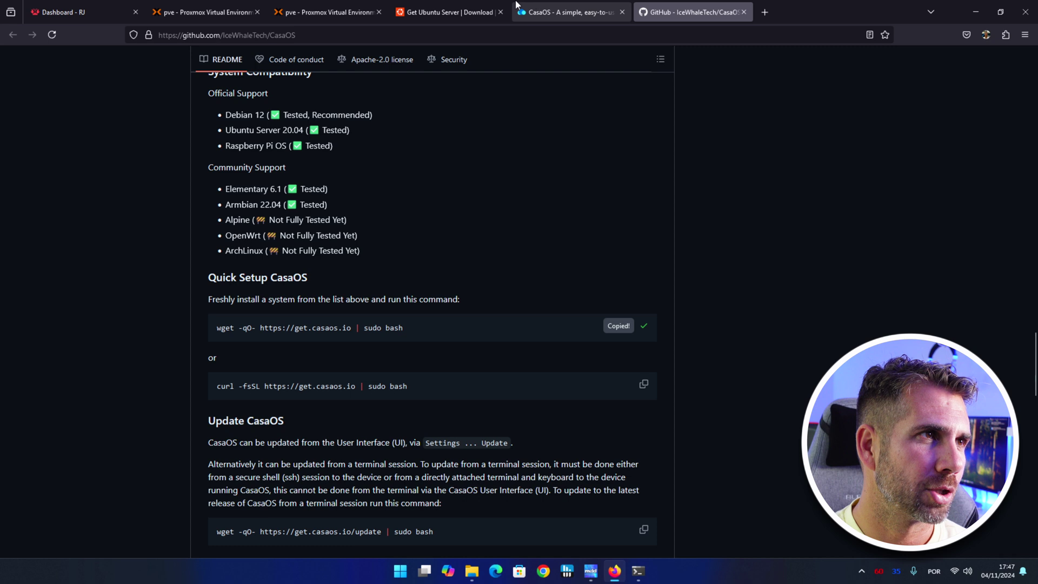
pyautogui.click(638, 570)
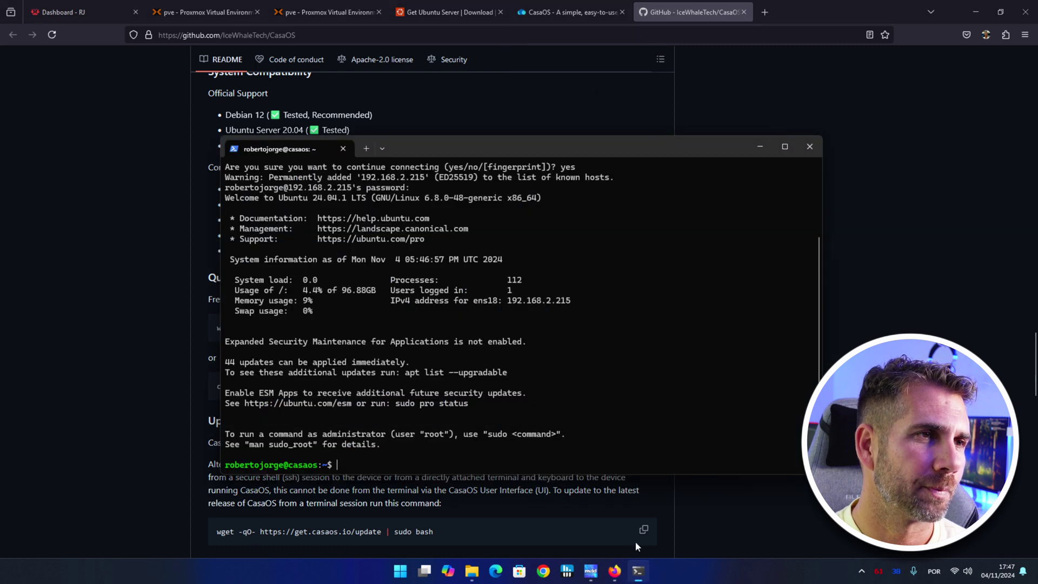
pyautogui.hotkey('ctrl', 'v')
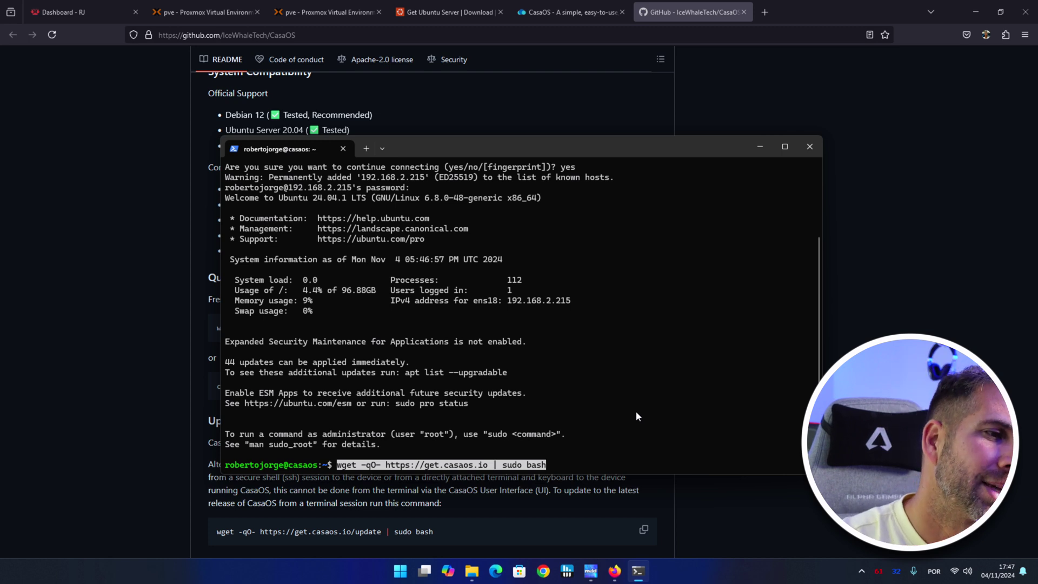
pyautogui.press('Return')
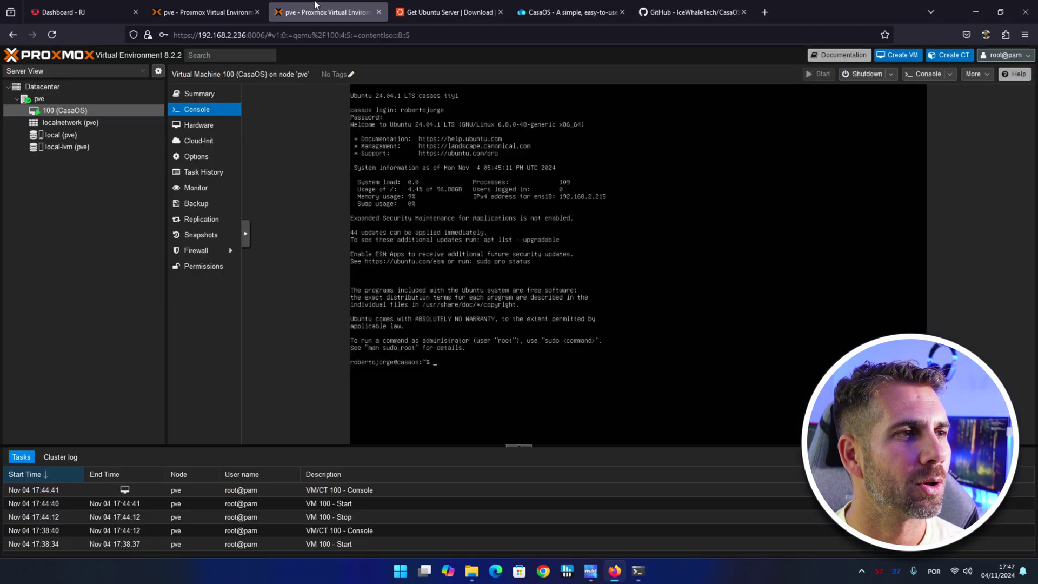
# Submit the sudo password and watch the CasaOS install finish beside the VM summary.
pyautogui.click(318, 8)
pyautogui.click(637, 571)
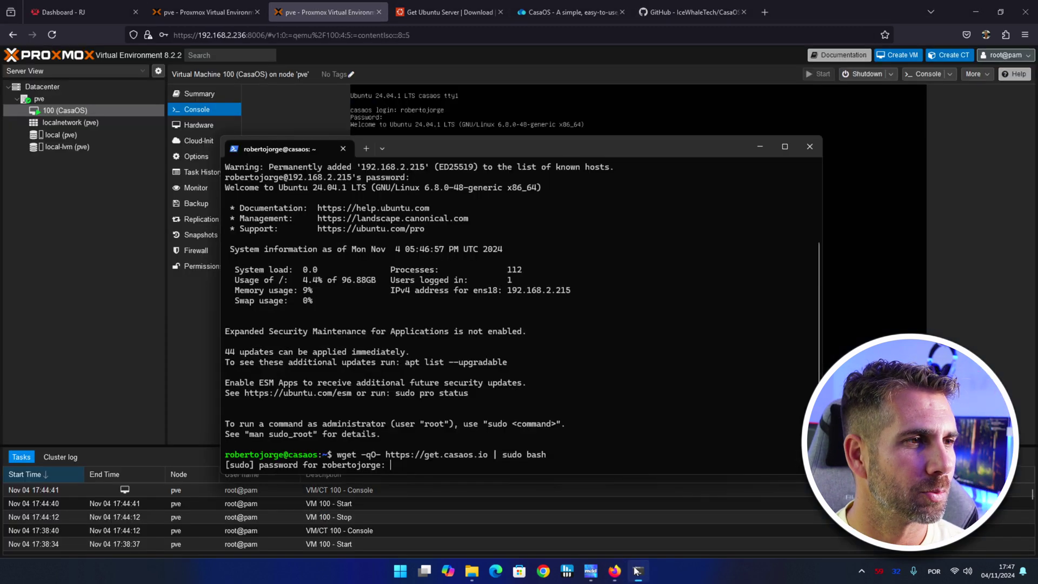
pyautogui.moveTo(421, 148); pyautogui.dragTo(531, 155)
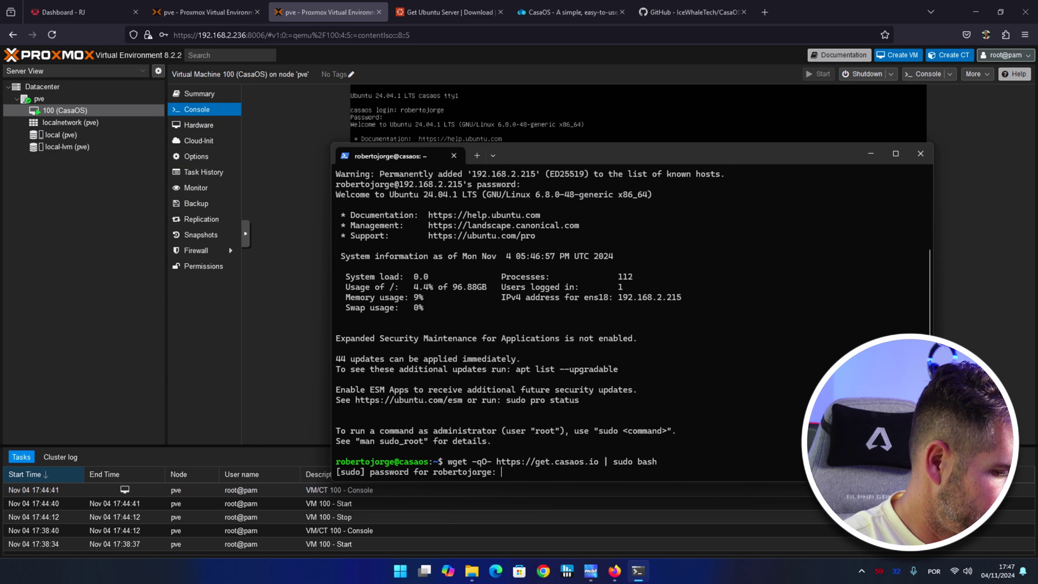
pyautogui.press('Return')
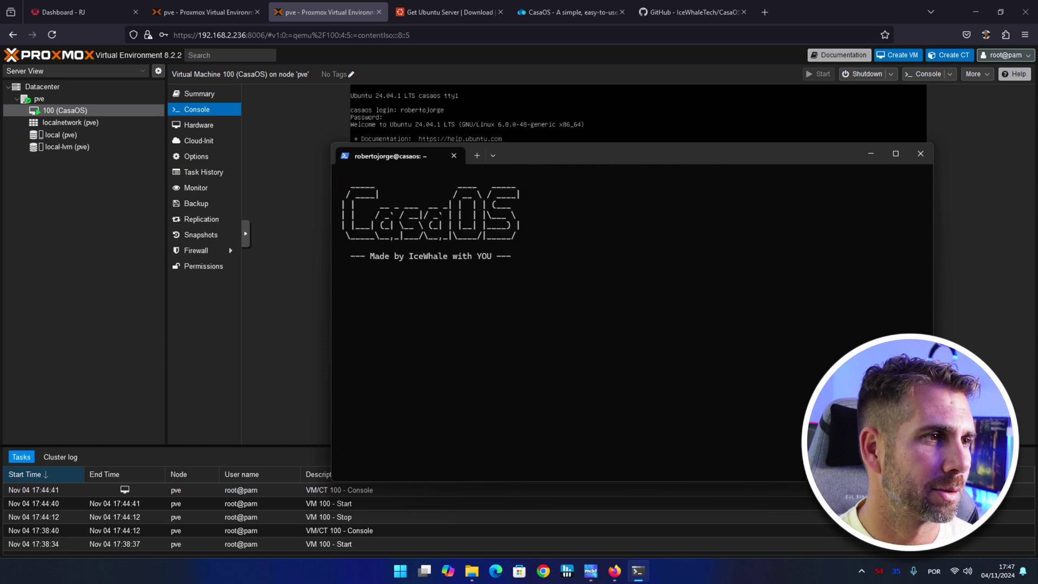
pyautogui.click(205, 98)
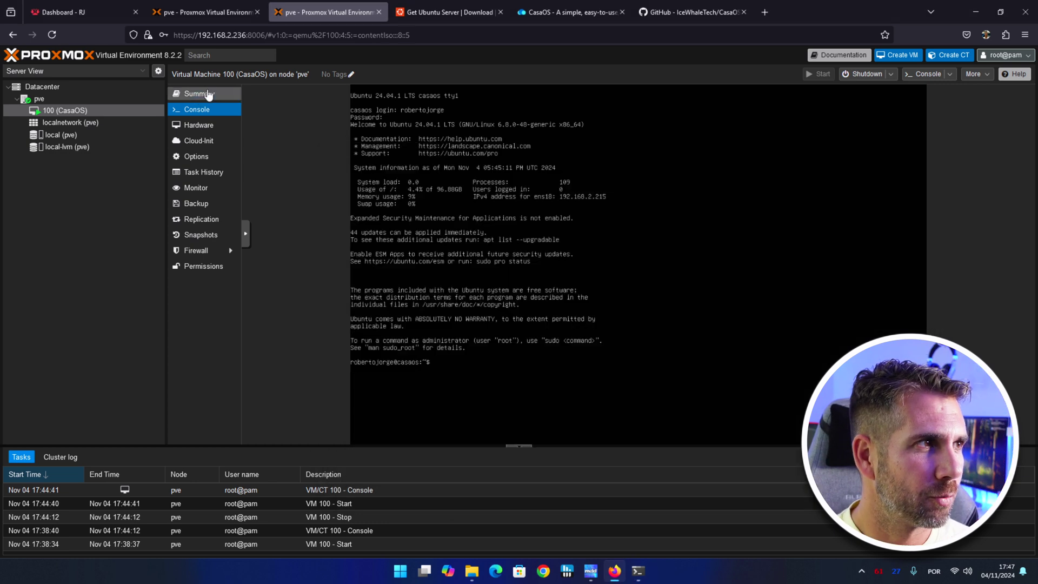
pyautogui.click(209, 96)
pyautogui.click(637, 570)
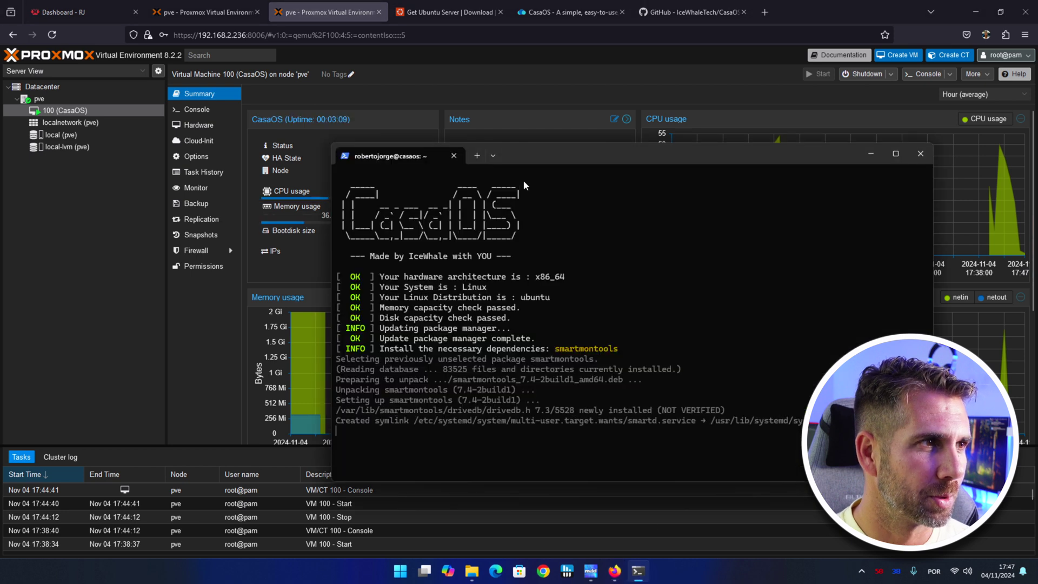
pyautogui.moveTo(520, 157); pyautogui.dragTo(547, 233)
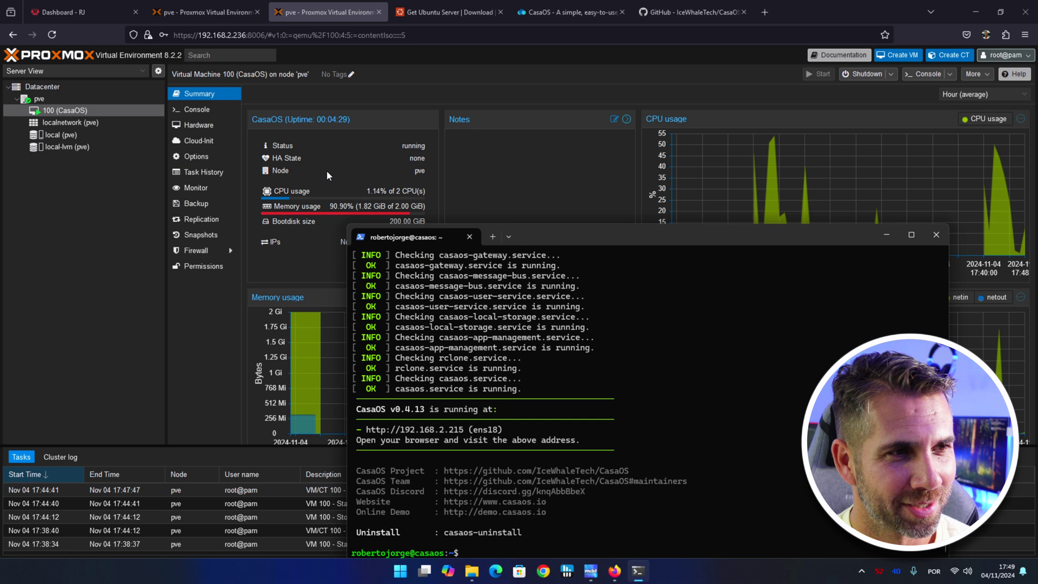
pyautogui.moveTo(689, 236); pyautogui.dragTo(666, 169)
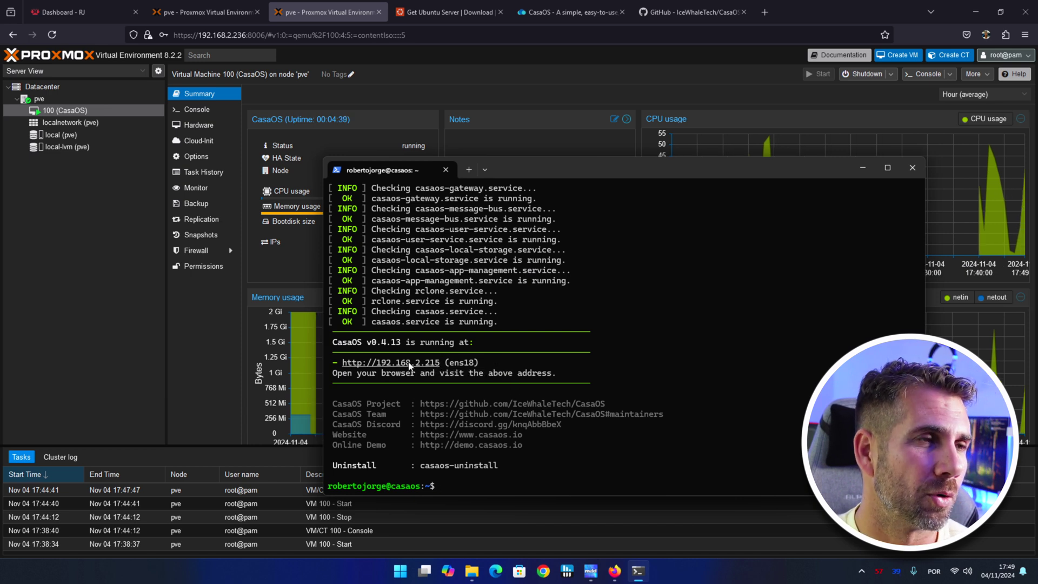
pyautogui.moveTo(342, 367); pyautogui.dragTo(442, 367)
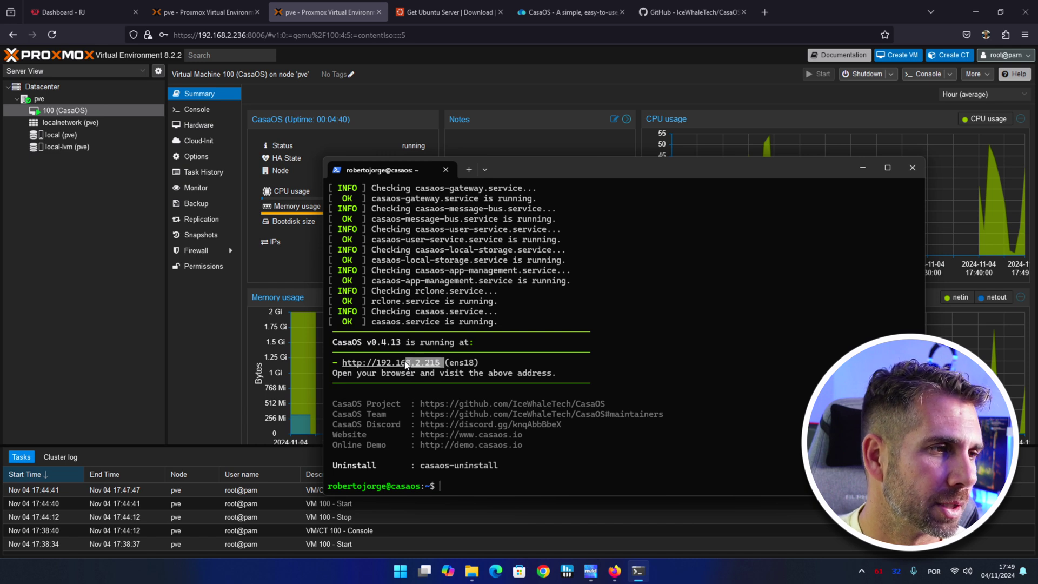
pyautogui.hotkey('ctrl', 'c')
pyautogui.click(649, 34)
pyautogui.hotkey('ctrl', 't')
pyautogui.hotkey('ctrl', 'v')
pyautogui.press('Return')
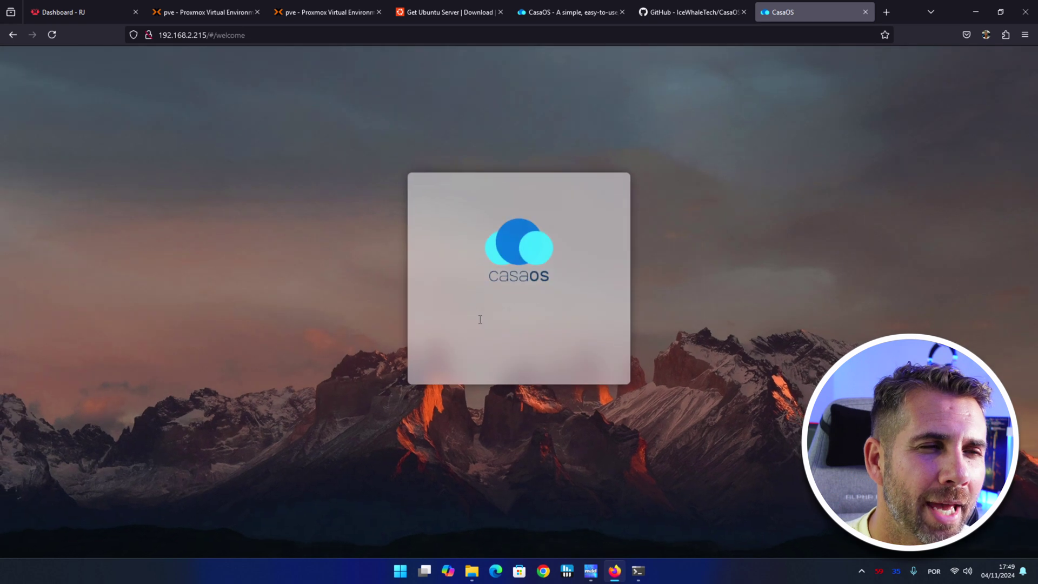
pyautogui.click(513, 340)
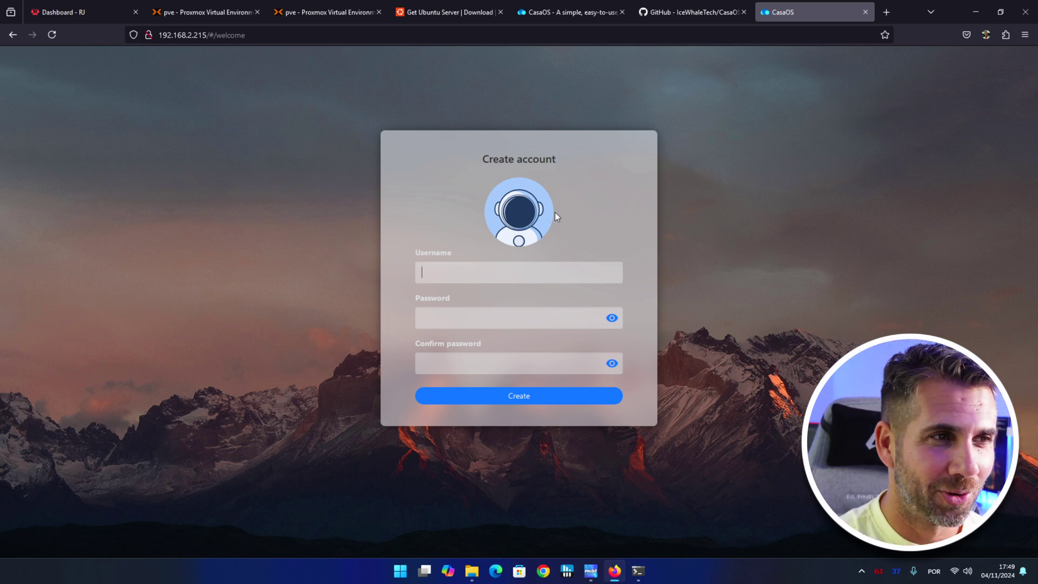
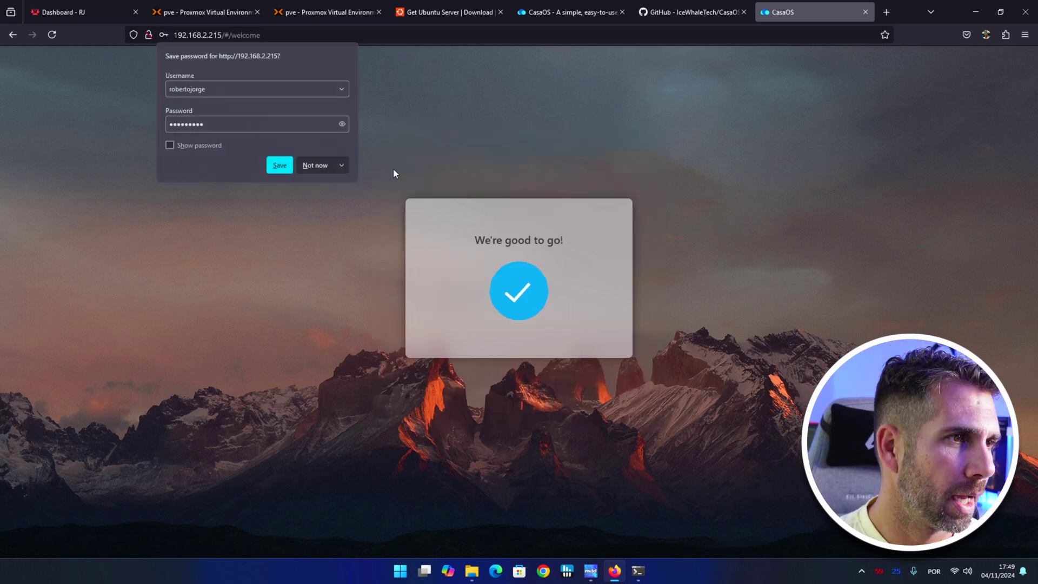
pyautogui.click(393, 173)
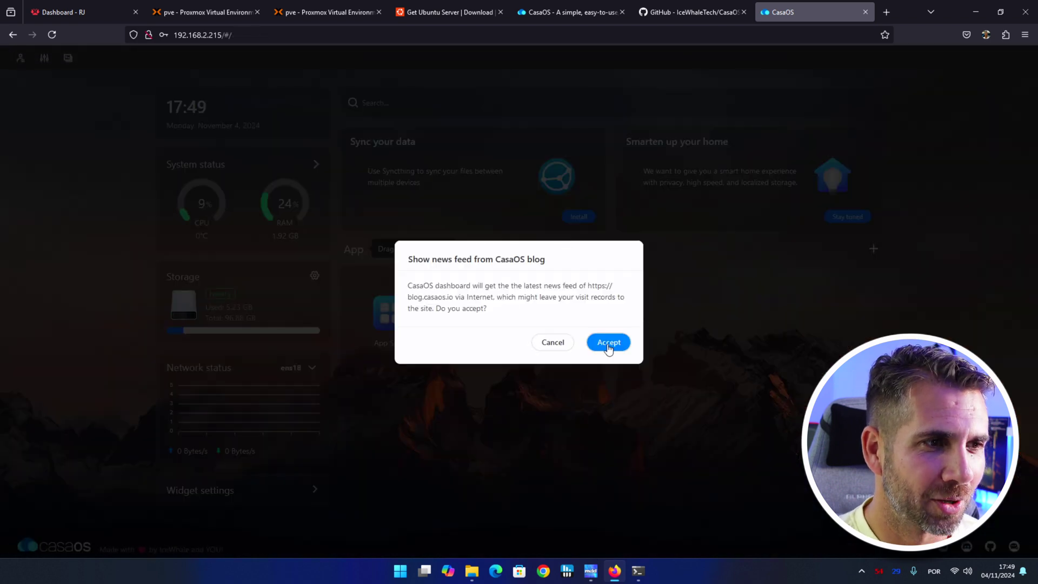
pyautogui.click(609, 346)
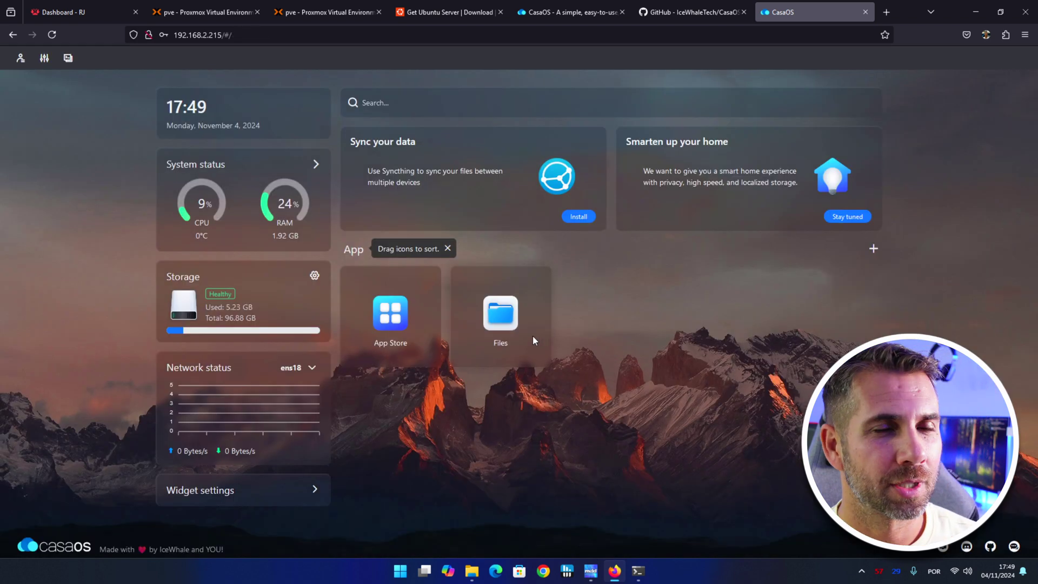
# Review CasaOS Settings, the Storage drive list and Files, then return to the Proxmox VM summary.
pyautogui.click(44, 58)
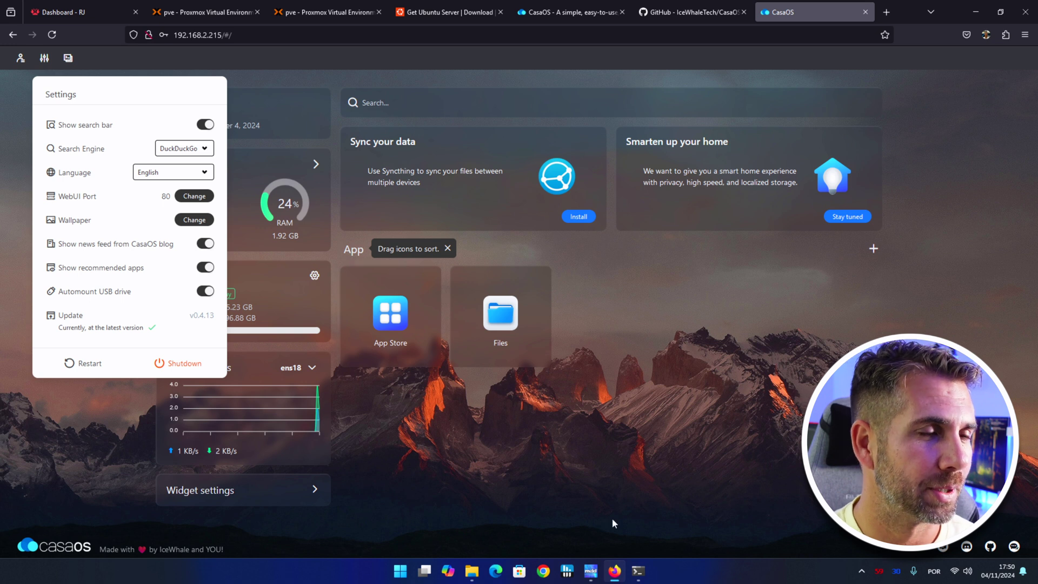
pyautogui.click(674, 353)
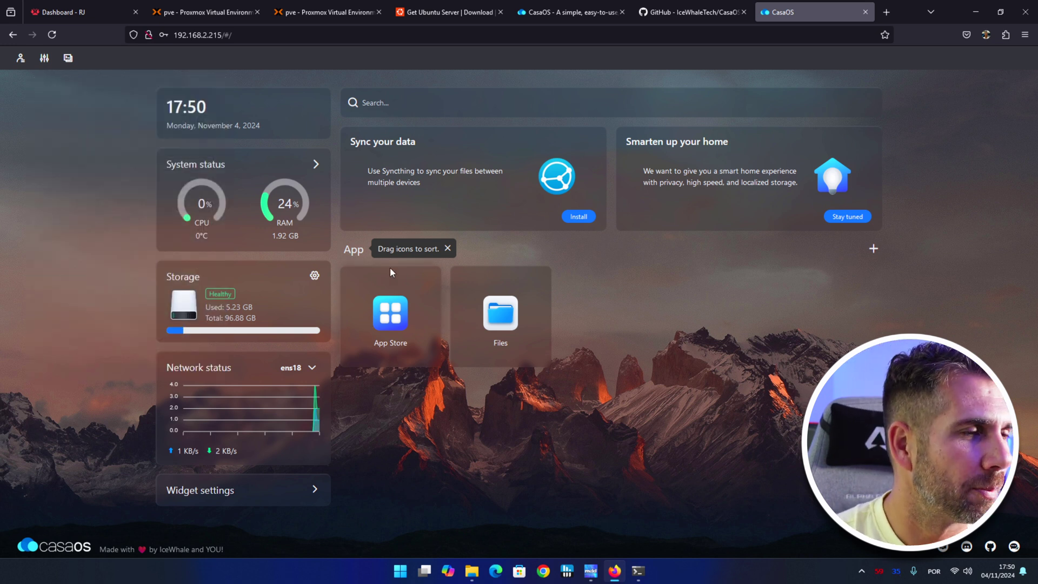
pyautogui.click(314, 275)
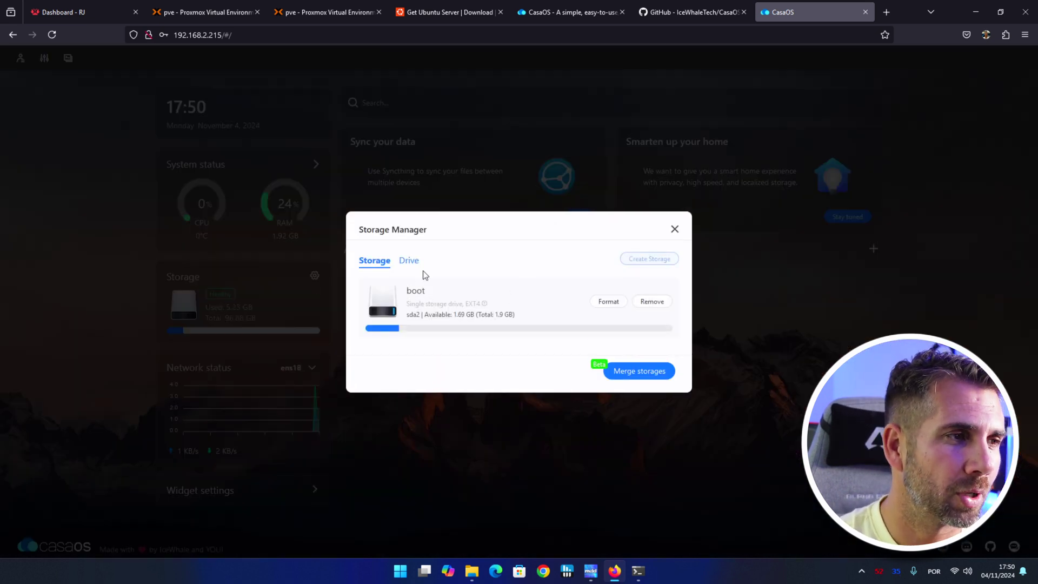
pyautogui.click(407, 262)
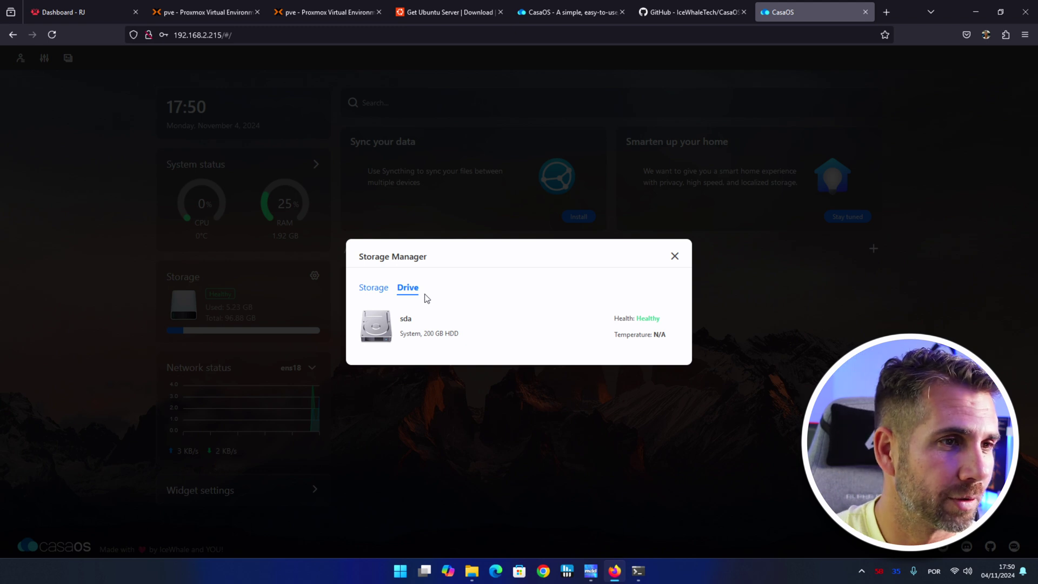
pyautogui.click(674, 257)
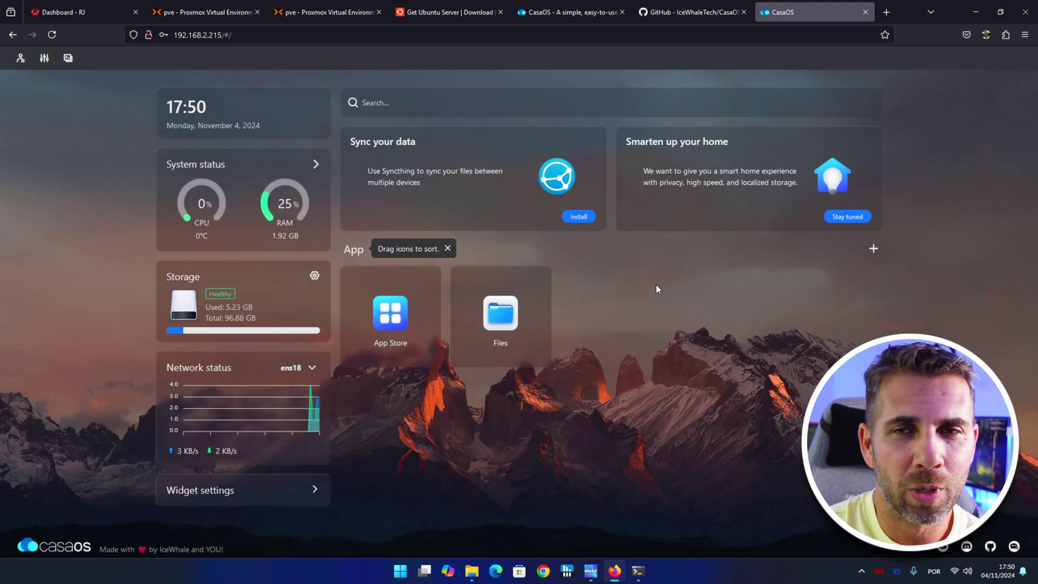
pyautogui.click(499, 313)
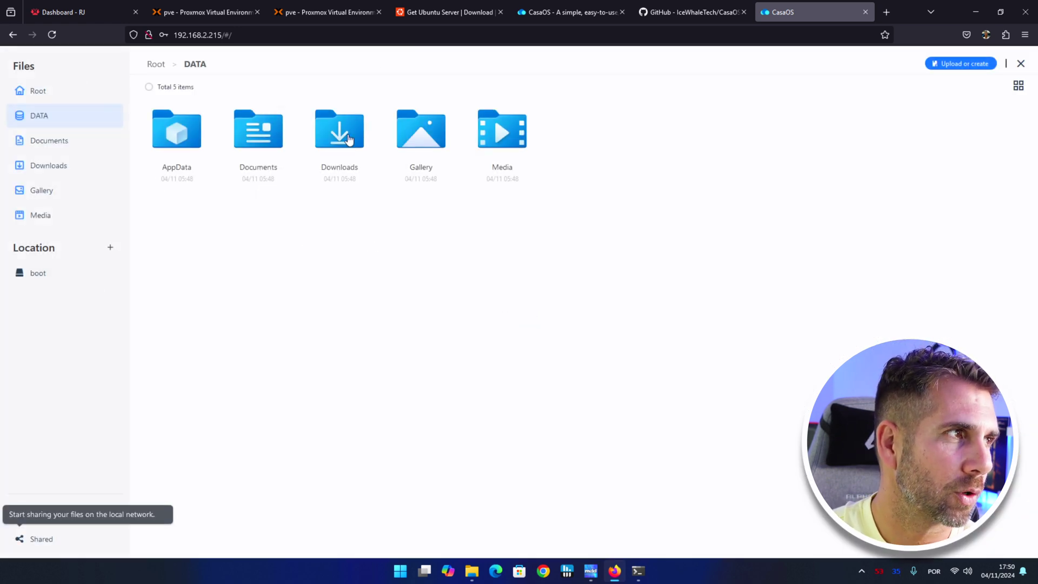
pyautogui.click(1020, 64)
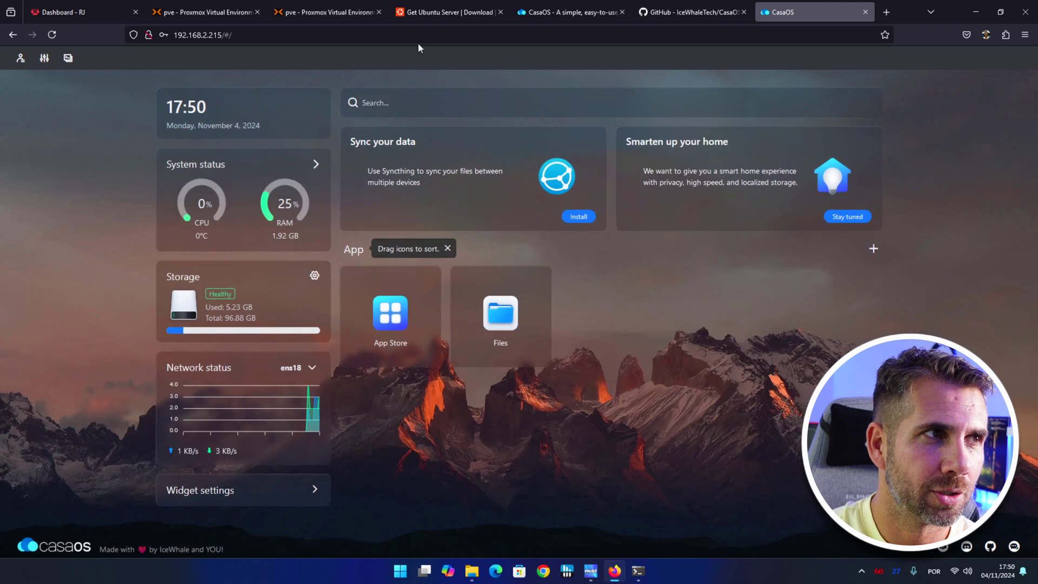
pyautogui.click(318, 4)
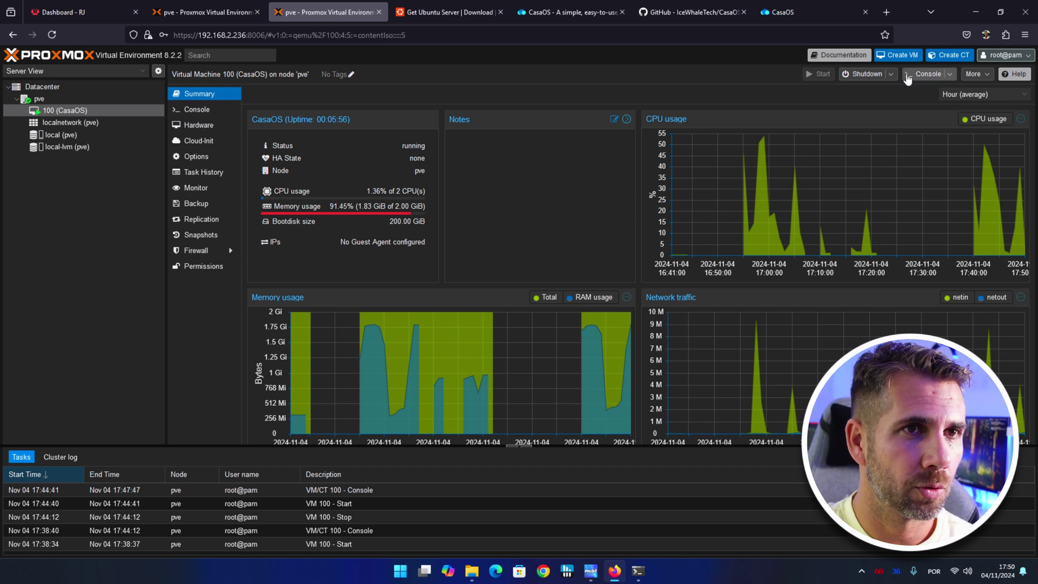
# Stop VM 100 immediately.
pyautogui.click(888, 74)
pyautogui.click(862, 126)
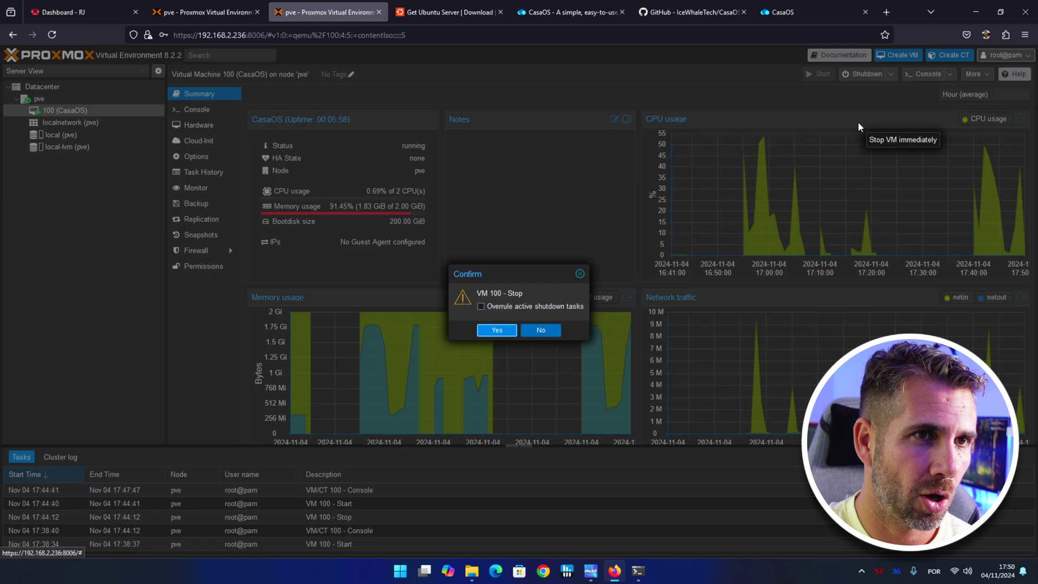
pyautogui.click(497, 330)
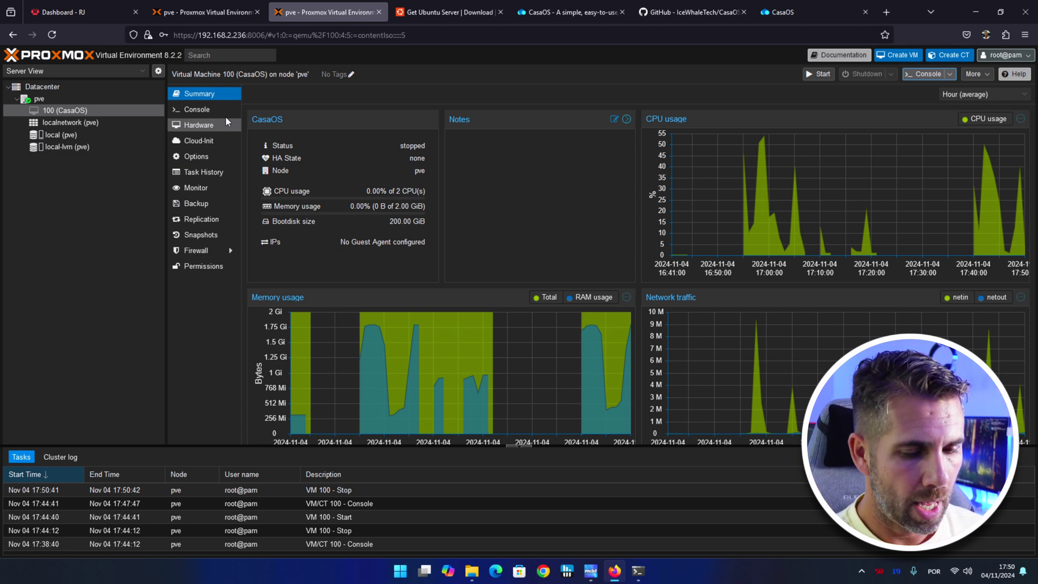
# Inspect node pve's disks, selecting the 500 GB /dev/sda drive, then reselect VM 100.
pyautogui.click(66, 100)
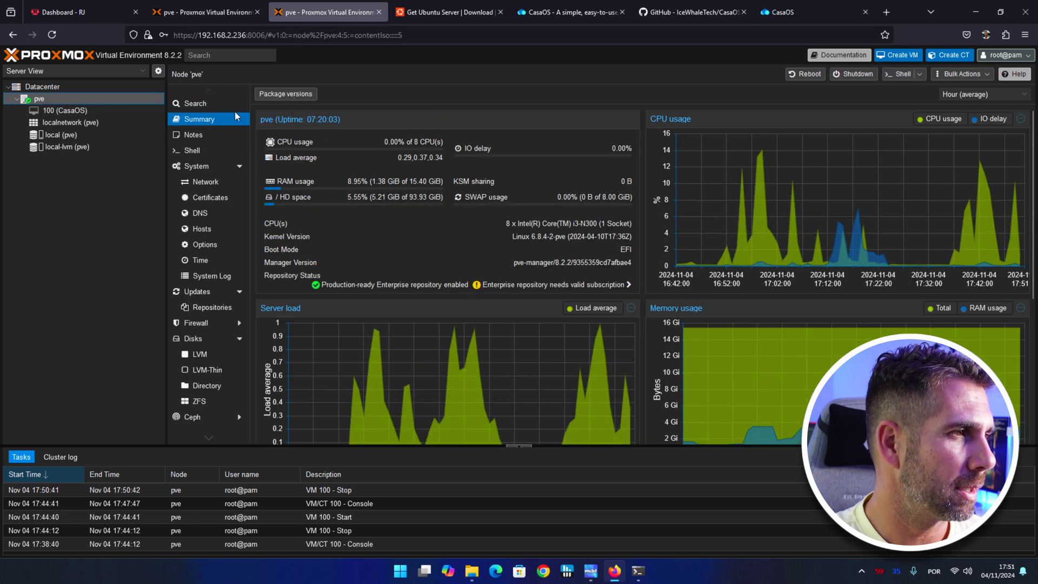
pyautogui.click(200, 338)
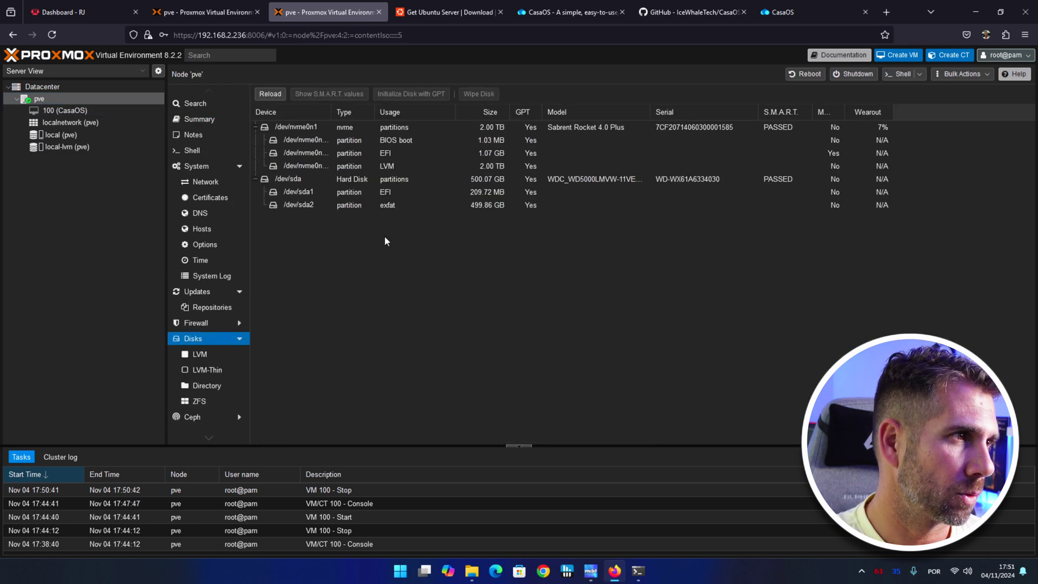
pyautogui.click(427, 178)
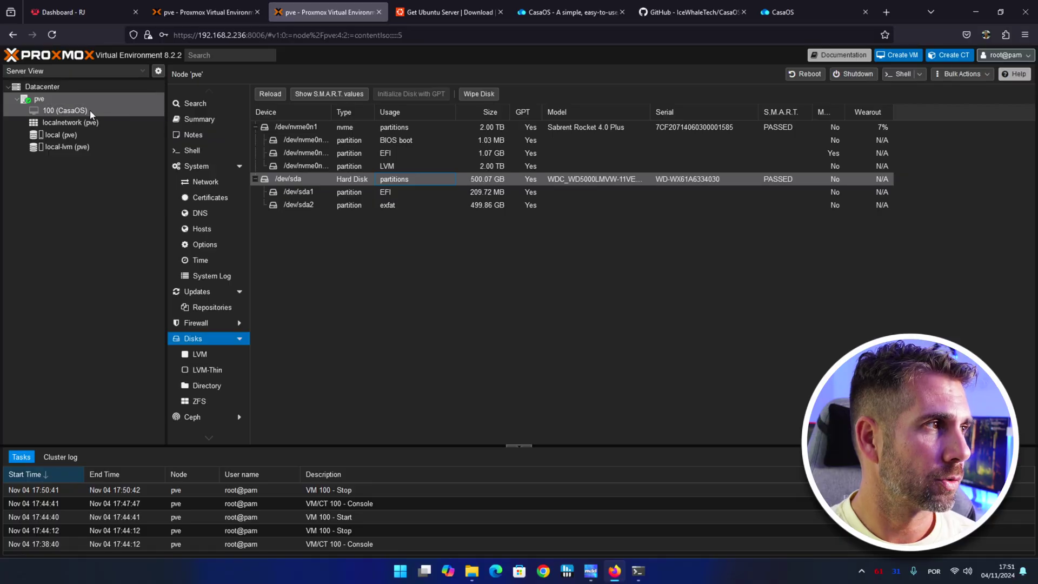
pyautogui.click(90, 110)
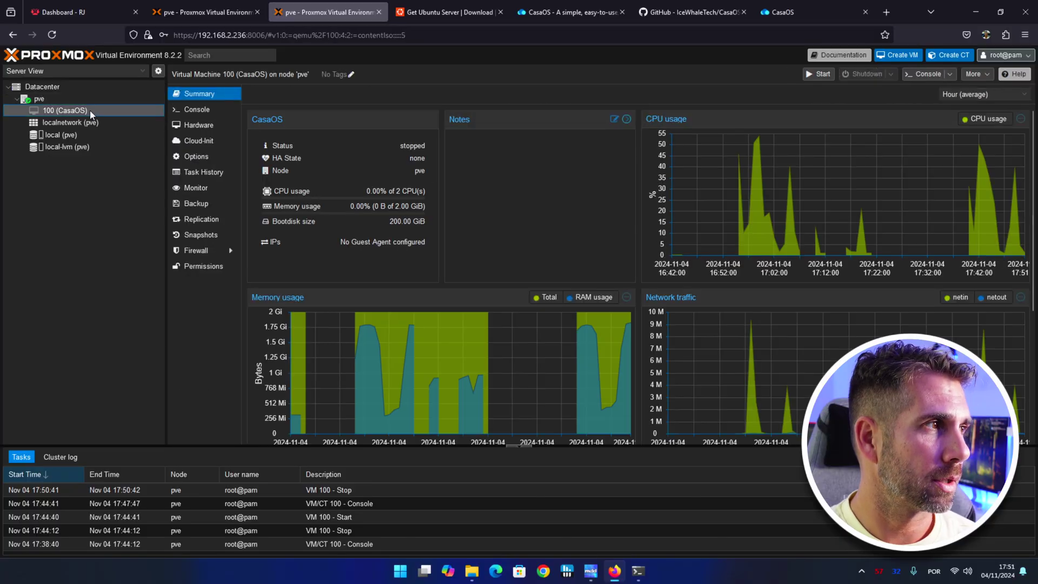
# Add a USB port passthrough for the My Passport 0830 drive to VM 100.
pyautogui.click(198, 125)
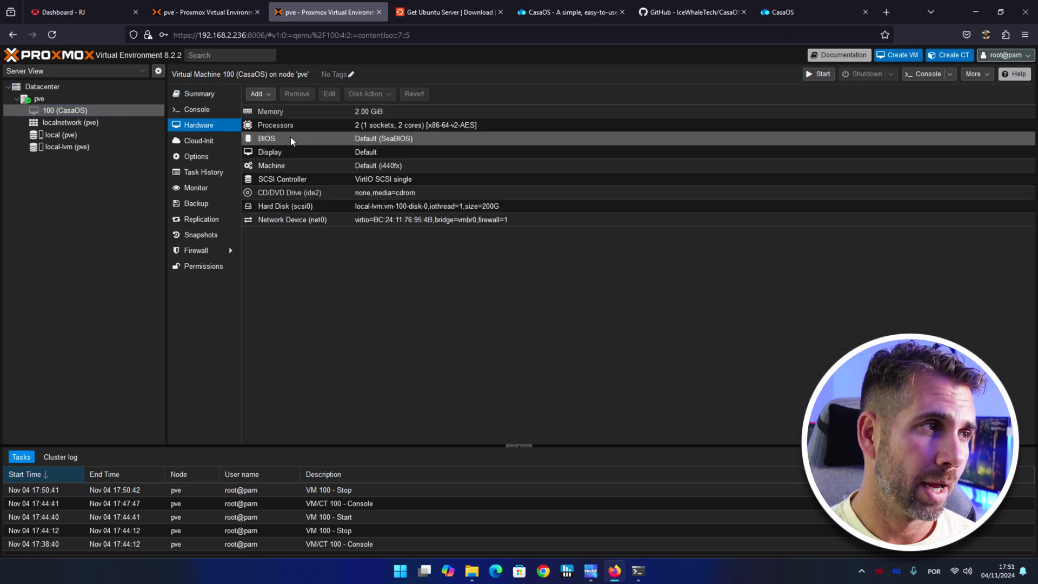
pyautogui.click(258, 94)
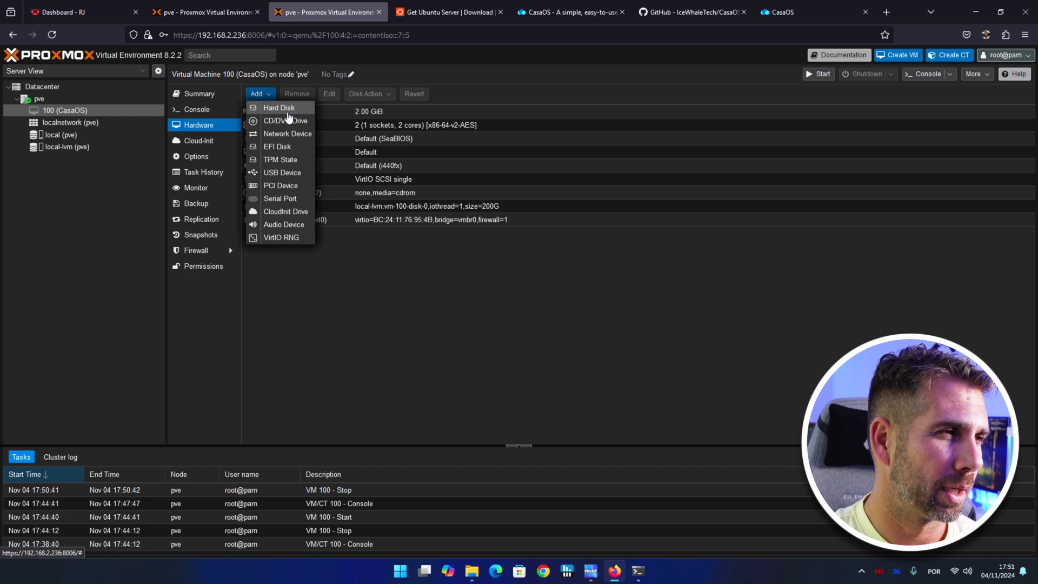
pyautogui.click(279, 174)
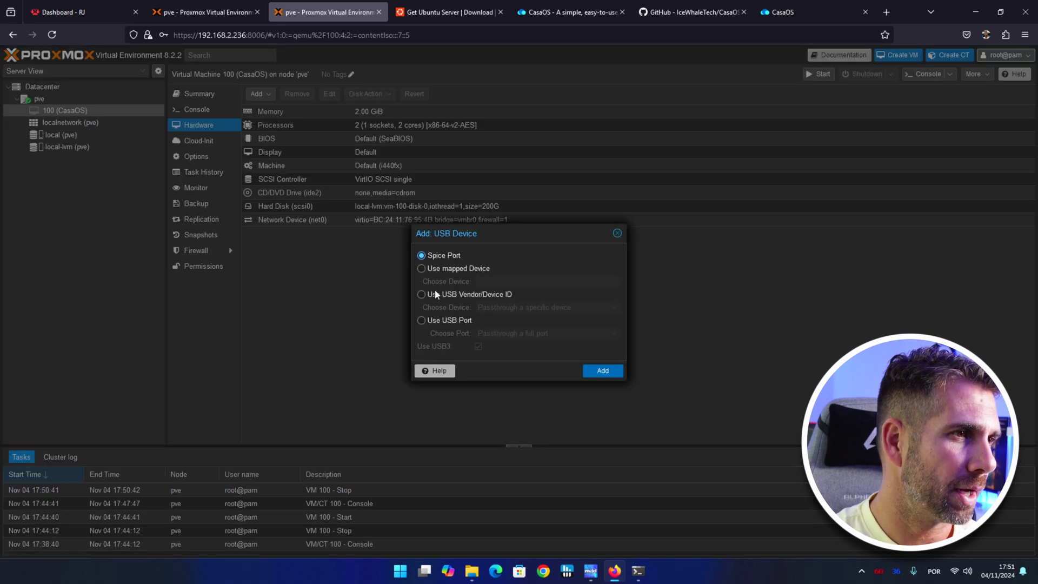
pyautogui.click(421, 320)
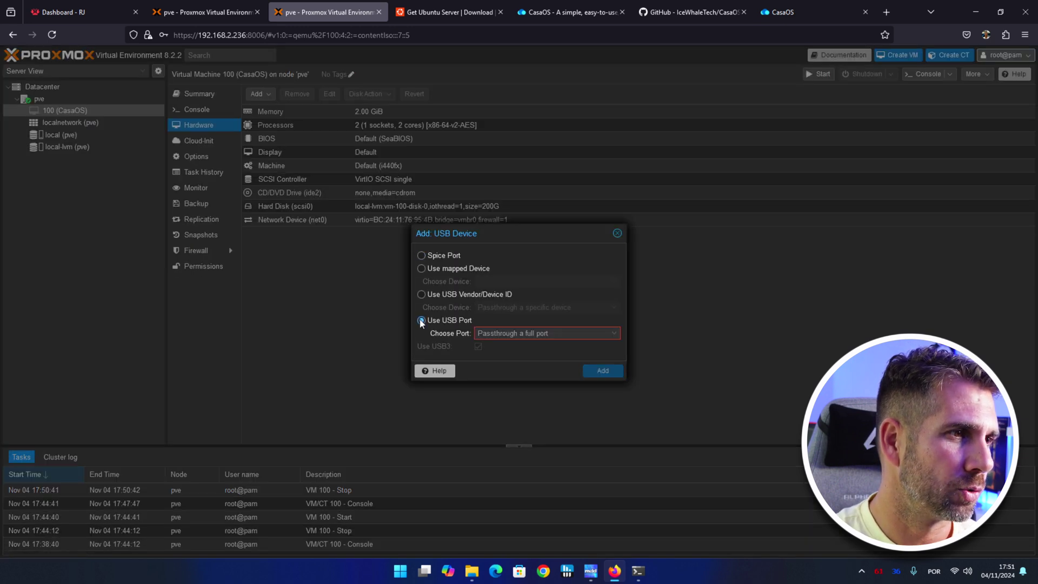
pyautogui.click(615, 333)
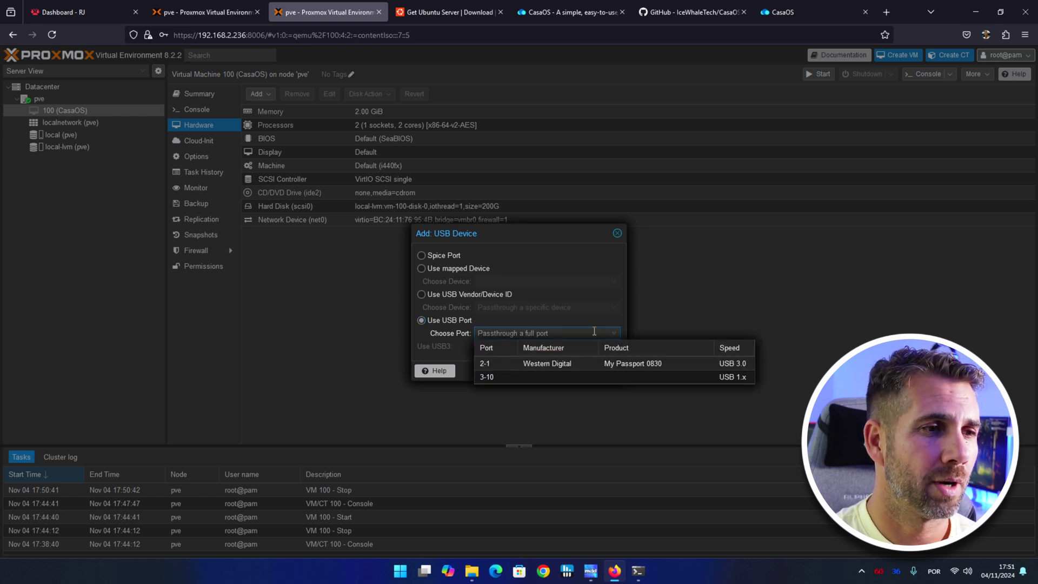
pyautogui.click(669, 362)
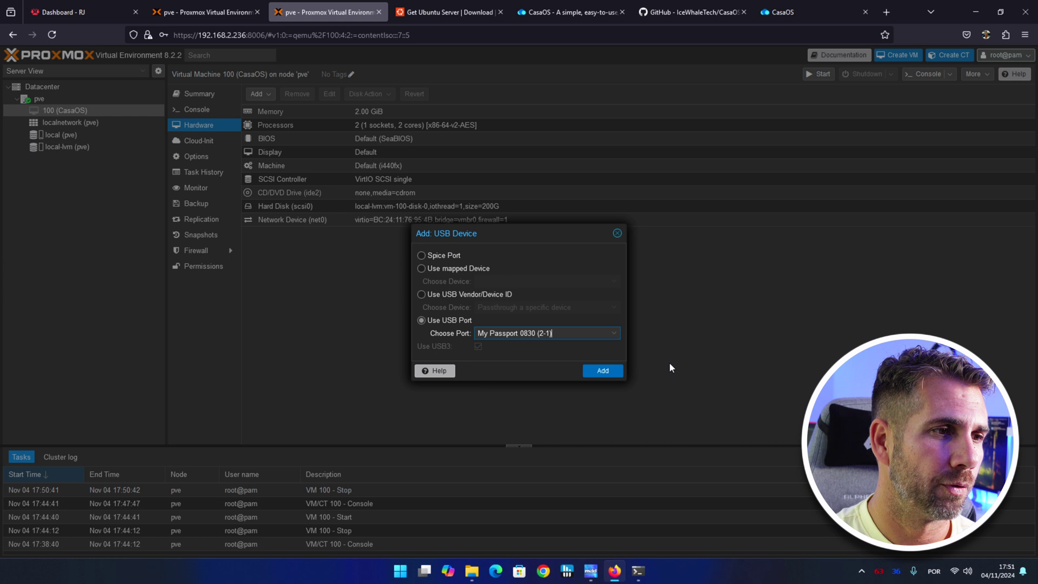
pyautogui.click(601, 372)
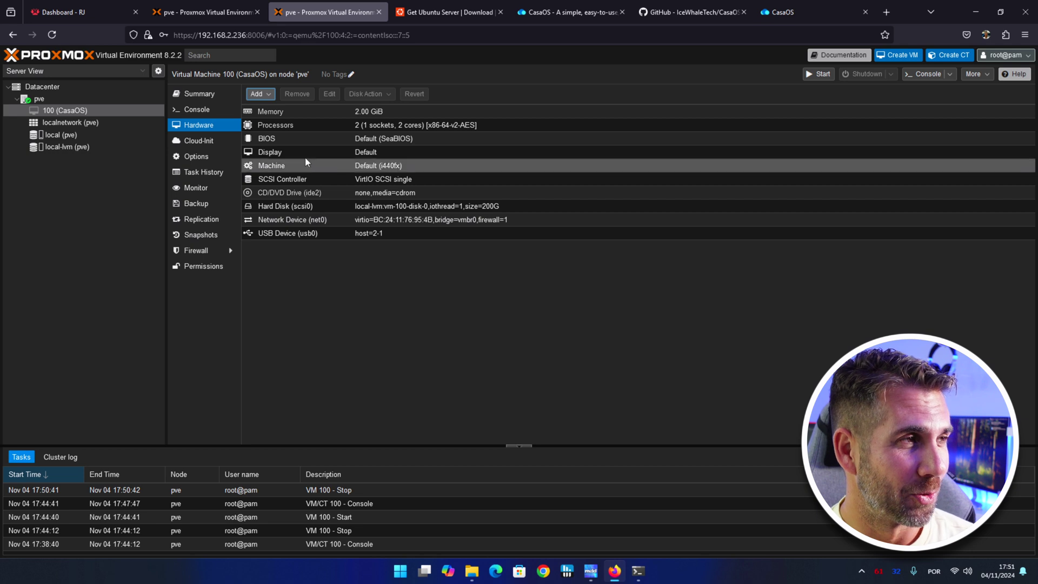
# Start the CasaOS VM from its summary and return to the CasaOS dashboard.
pyautogui.click(200, 94)
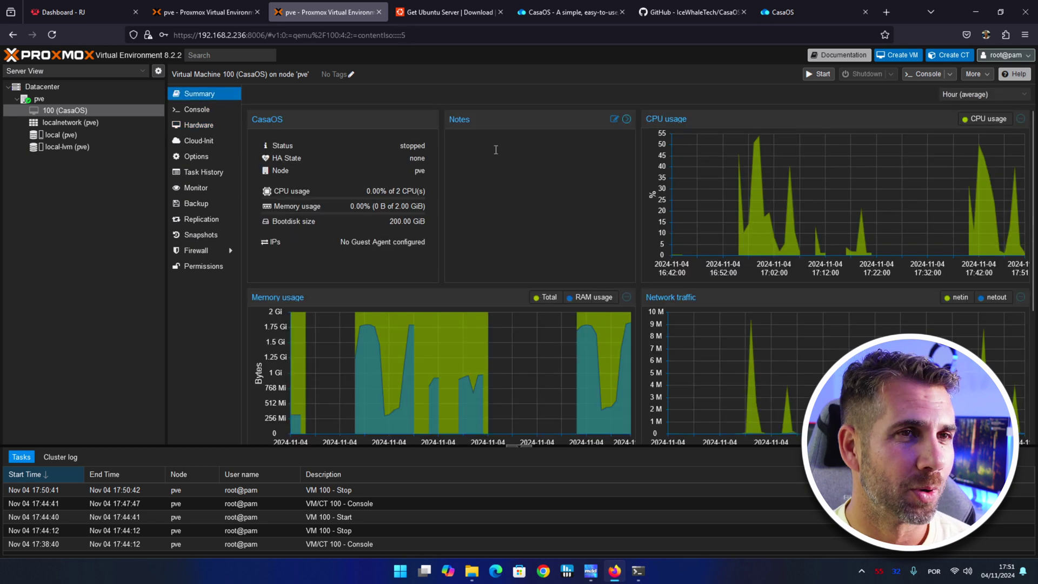
pyautogui.click(817, 80)
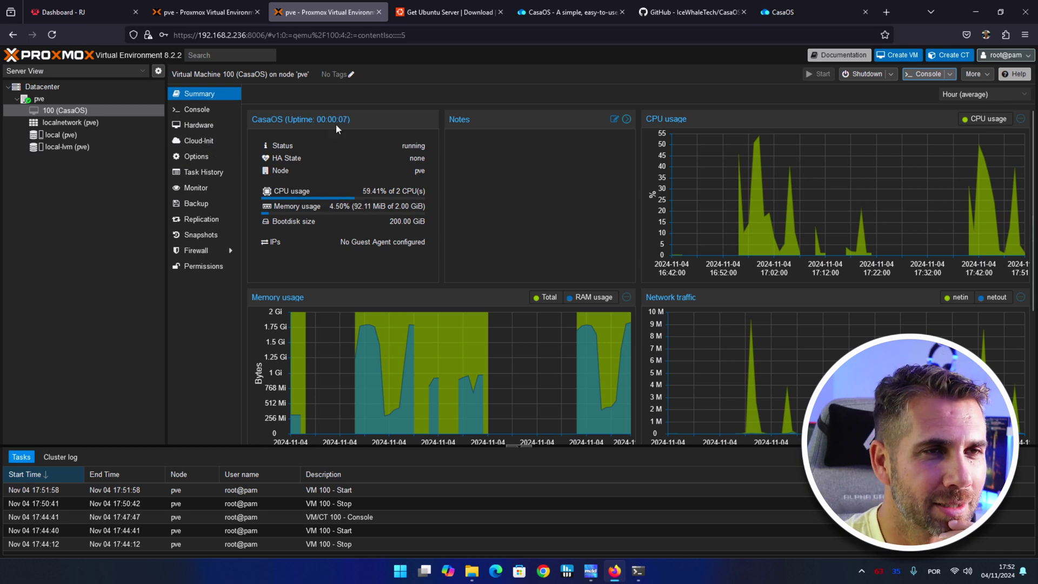
pyautogui.click(781, 12)
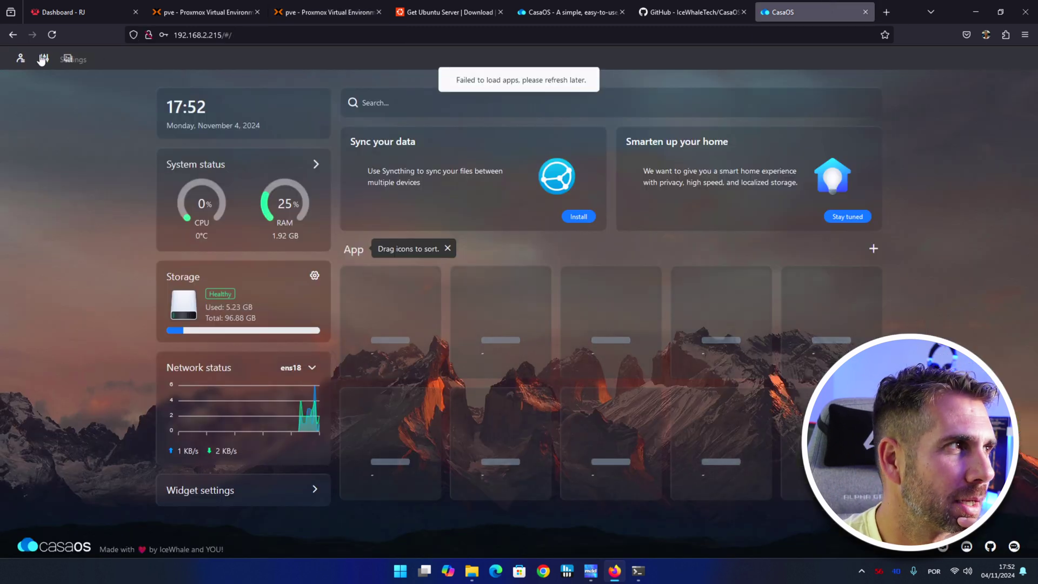
# Reload CasaOS, log in, dismiss the password prompt, and open Storage Manager.
pyautogui.click(51, 35)
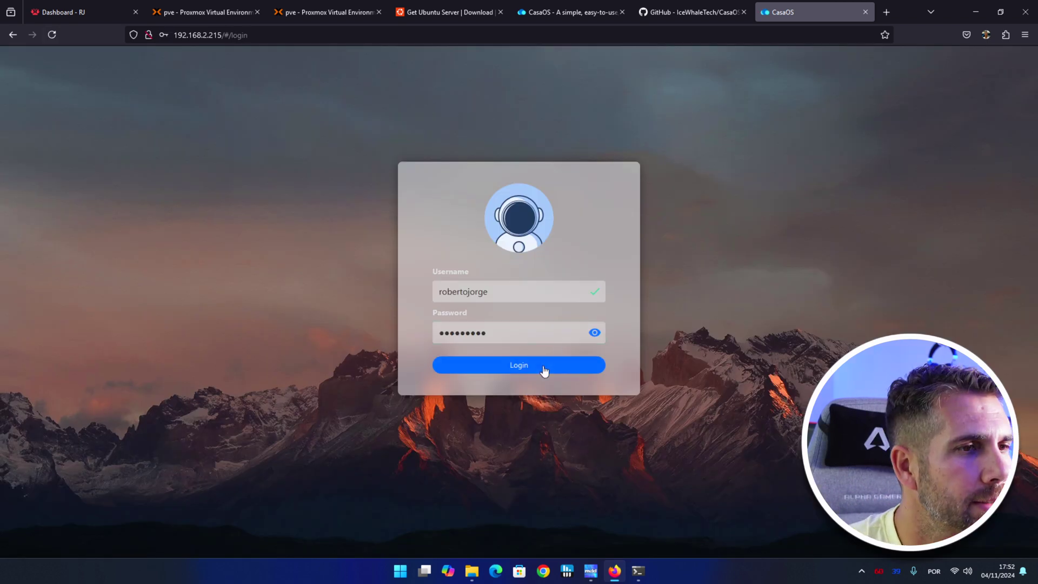
pyautogui.click(539, 366)
pyautogui.click(121, 303)
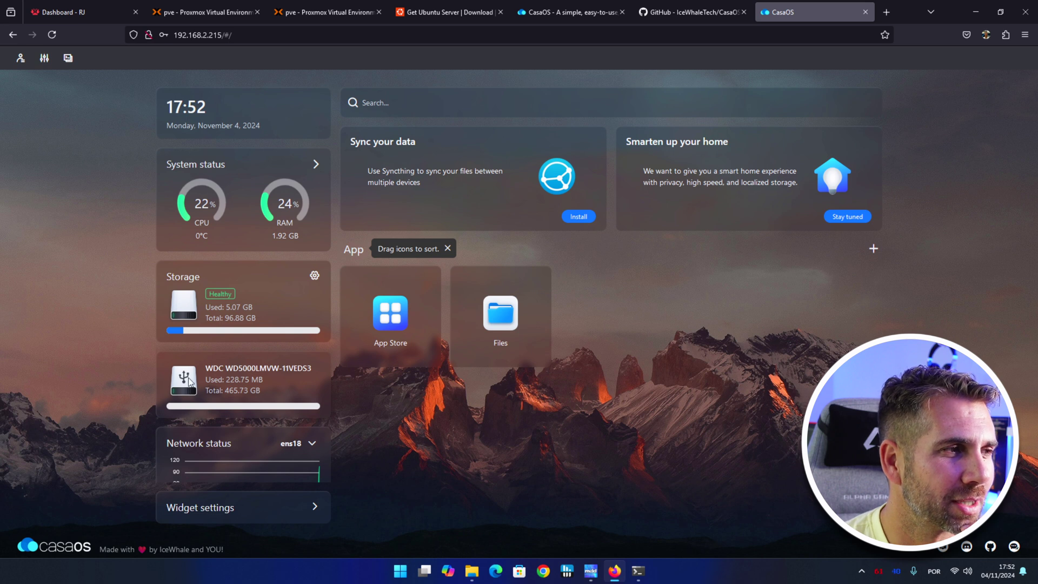
pyautogui.click(314, 277)
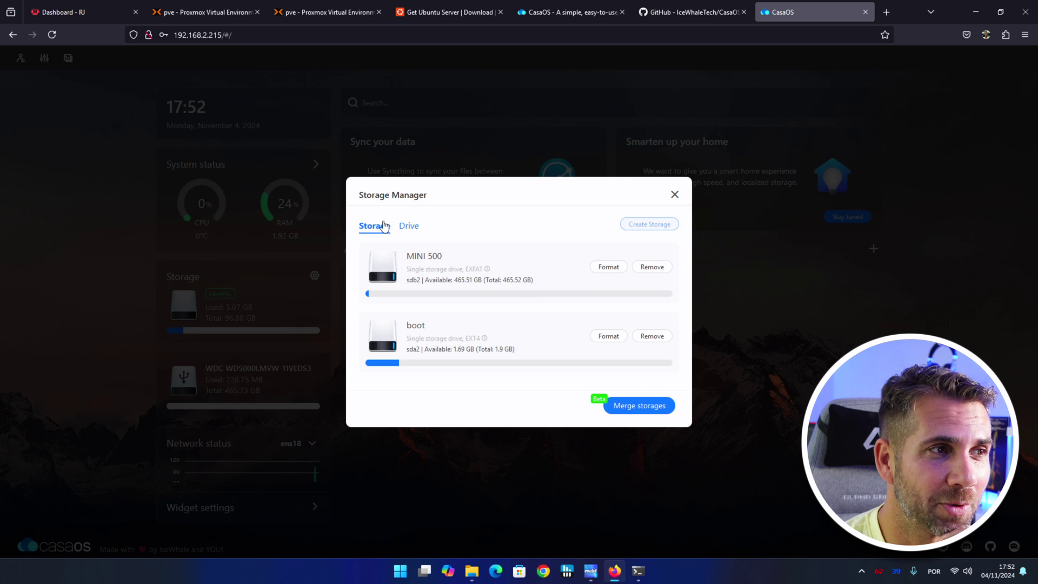
# Check the drive list, cancel formatting MINI 500, close Storage Manager, and open Files.
pyautogui.click(408, 225)
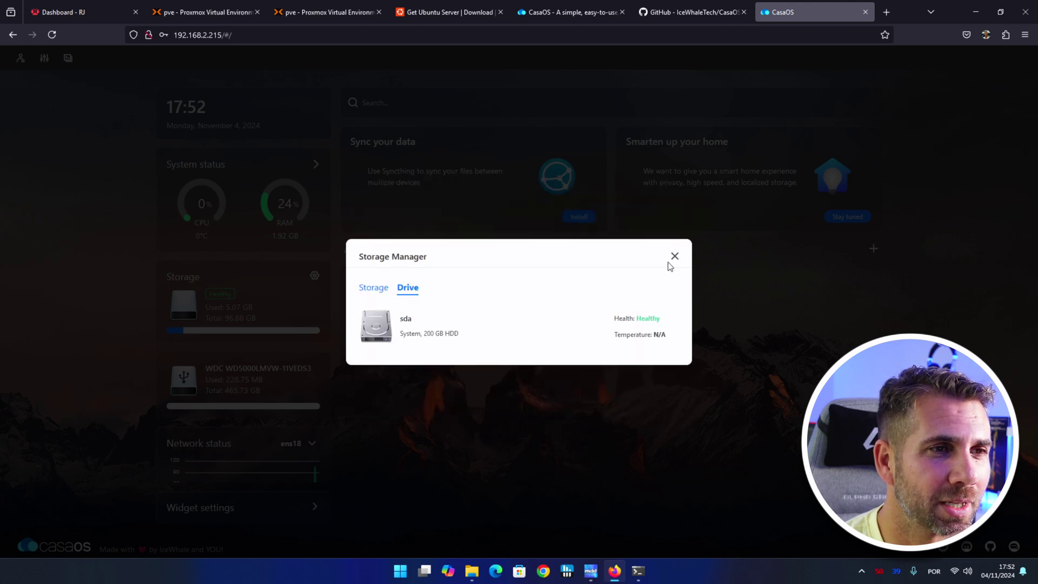
pyautogui.click(372, 287)
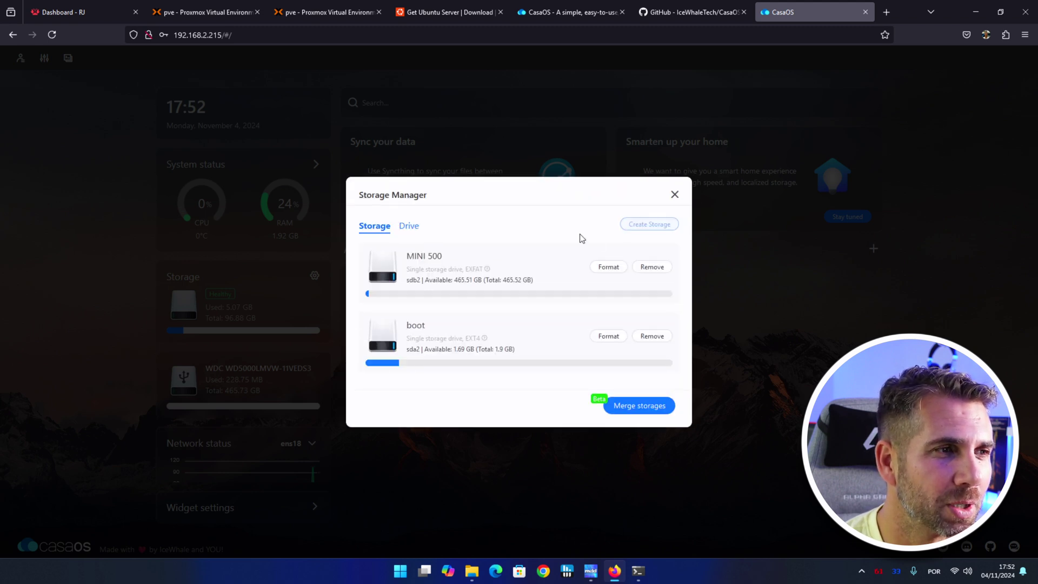
pyautogui.click(606, 268)
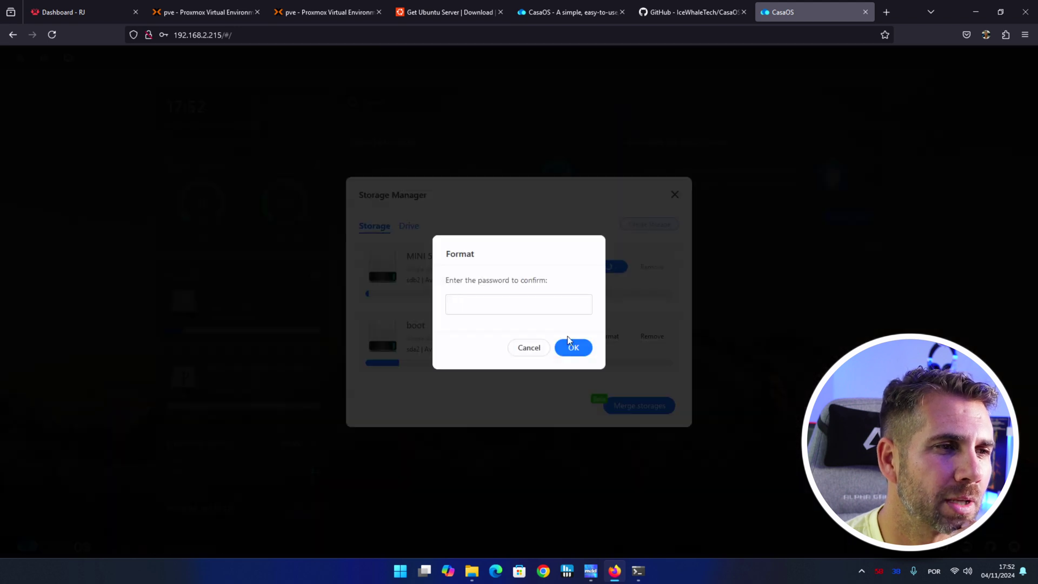
pyautogui.click(528, 347)
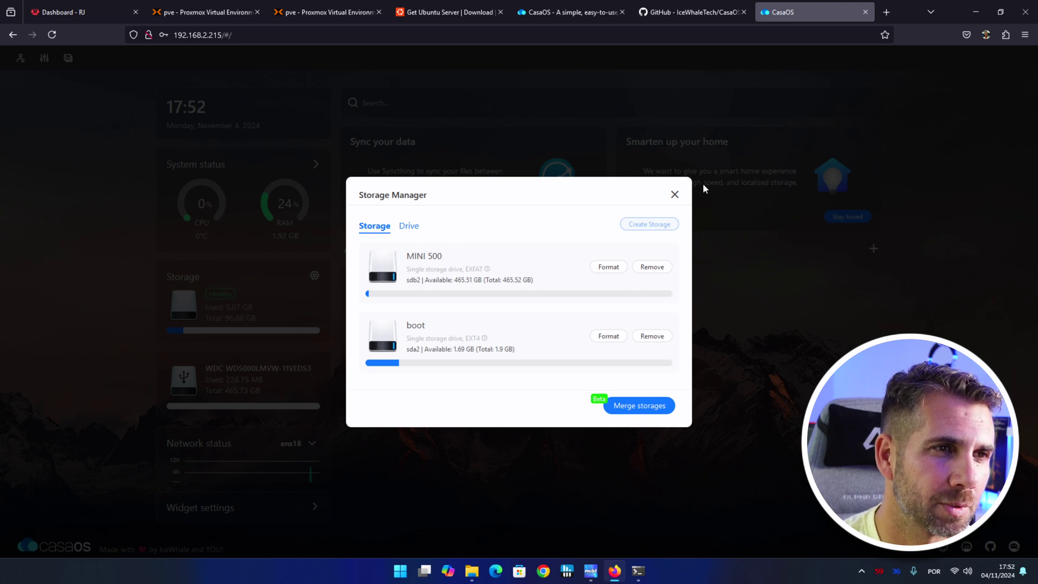
pyautogui.click(673, 195)
pyautogui.click(530, 318)
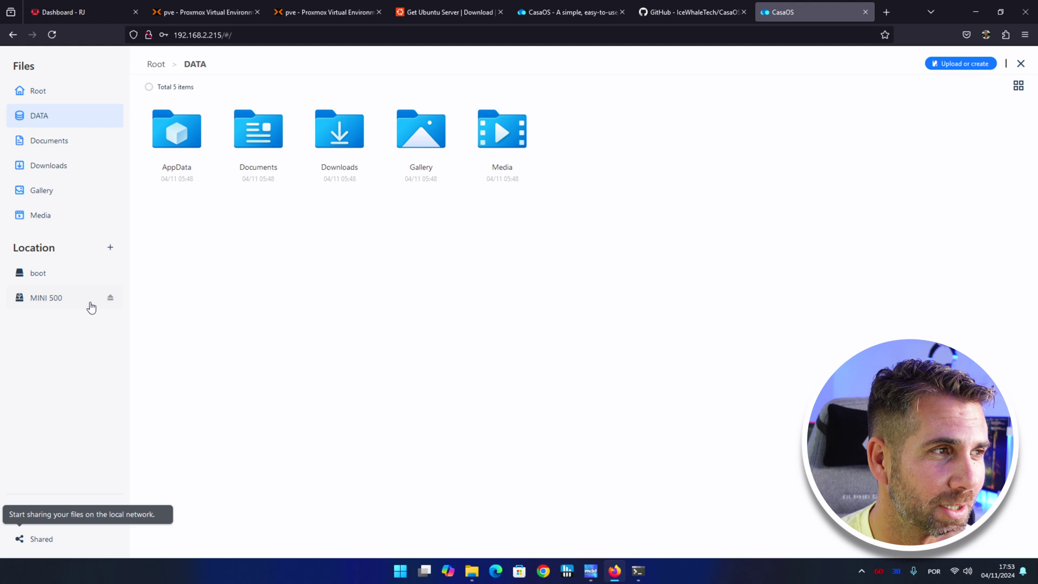
# Upload rufus-4.6.exe from Downloads to the MINI 500 drive.
pyautogui.click(47, 300)
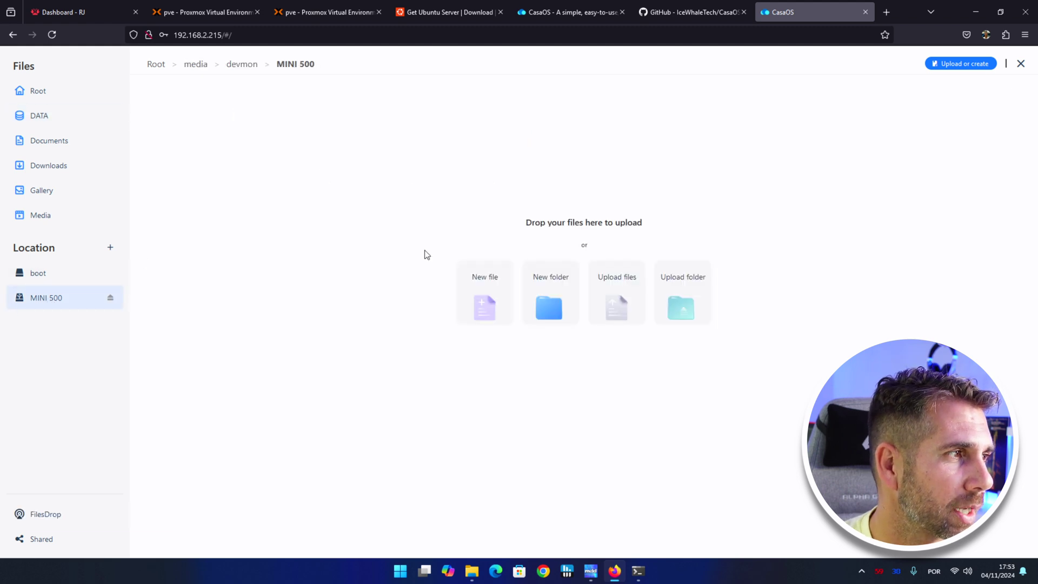
pyautogui.click(957, 64)
pyautogui.click(958, 83)
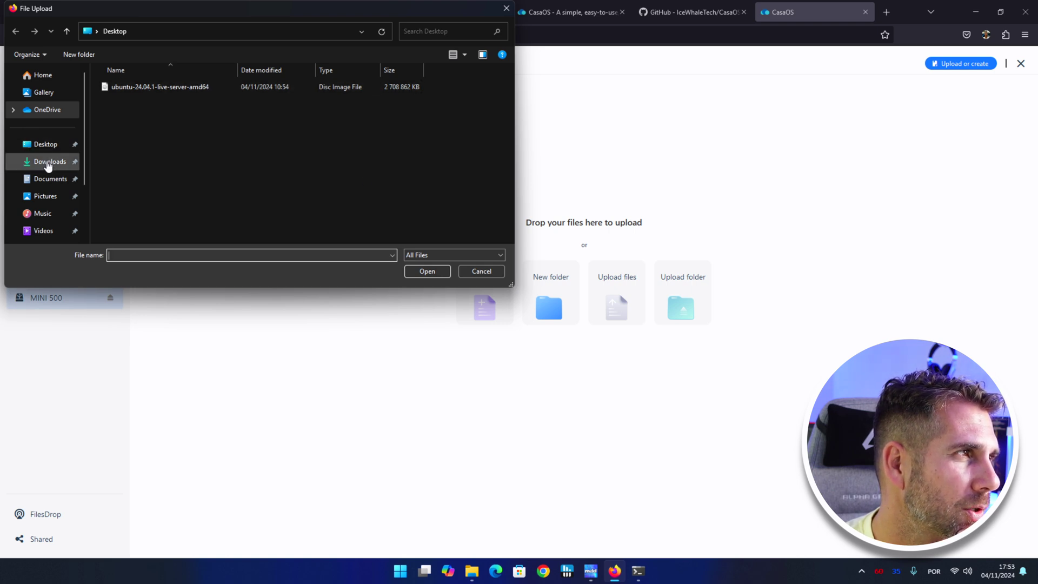
pyautogui.click(48, 162)
pyautogui.click(124, 133)
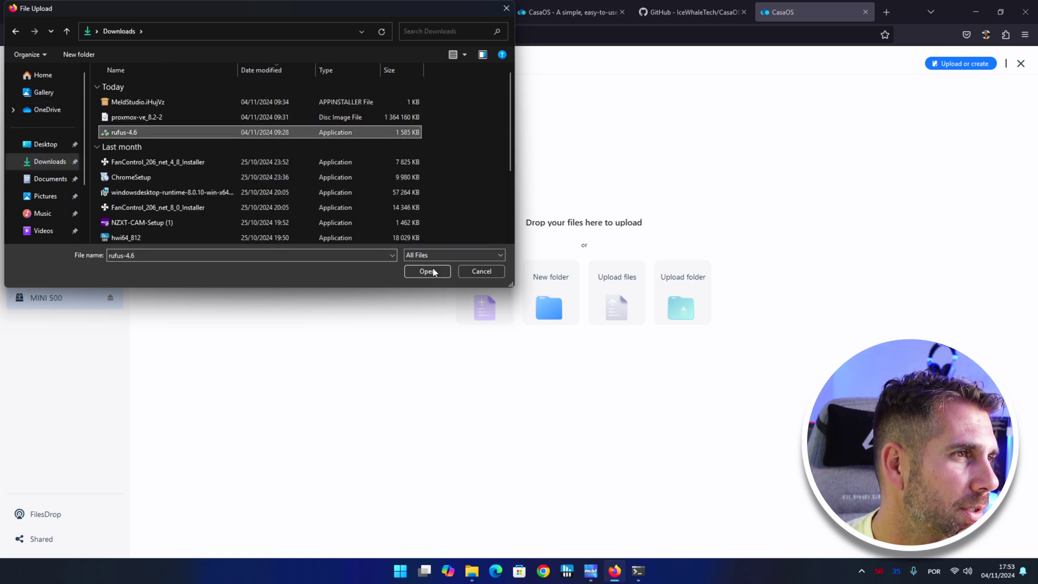
pyautogui.click(427, 271)
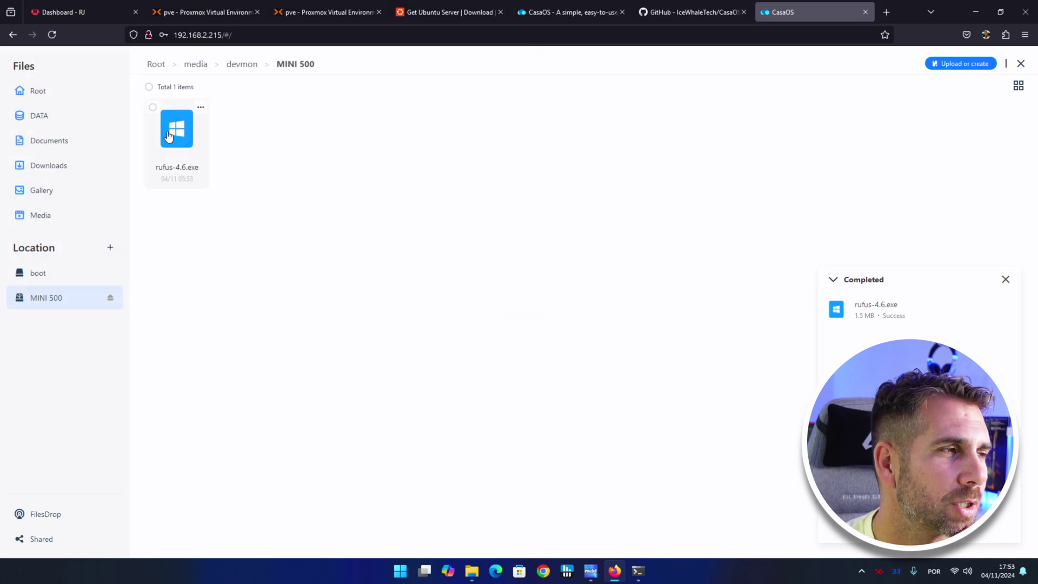
# Delete rufus-4.6.exe from MINI 500 and go back to Proxmox.
pyautogui.click(200, 107)
pyautogui.click(217, 219)
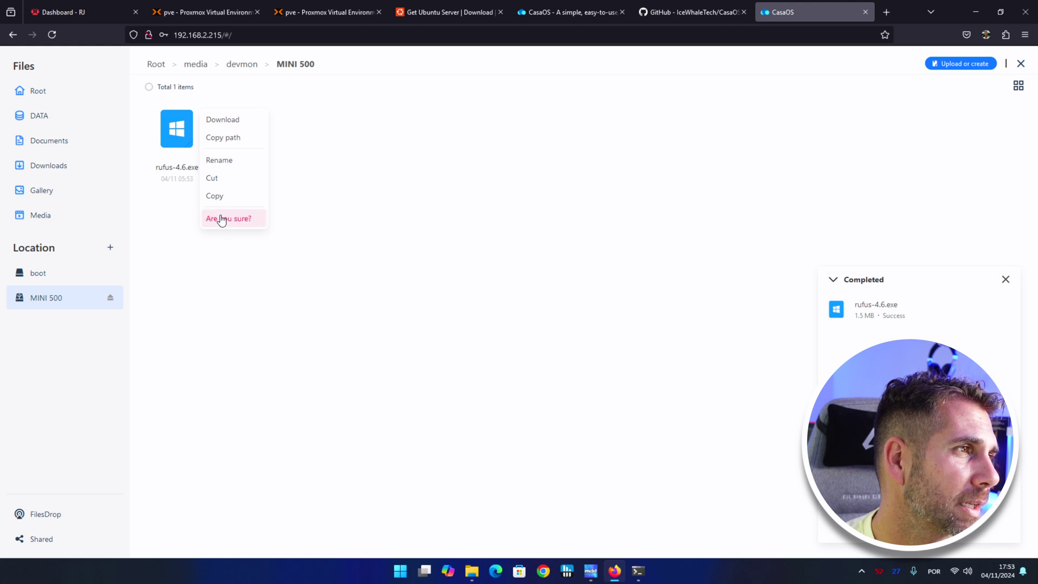
pyautogui.click(220, 219)
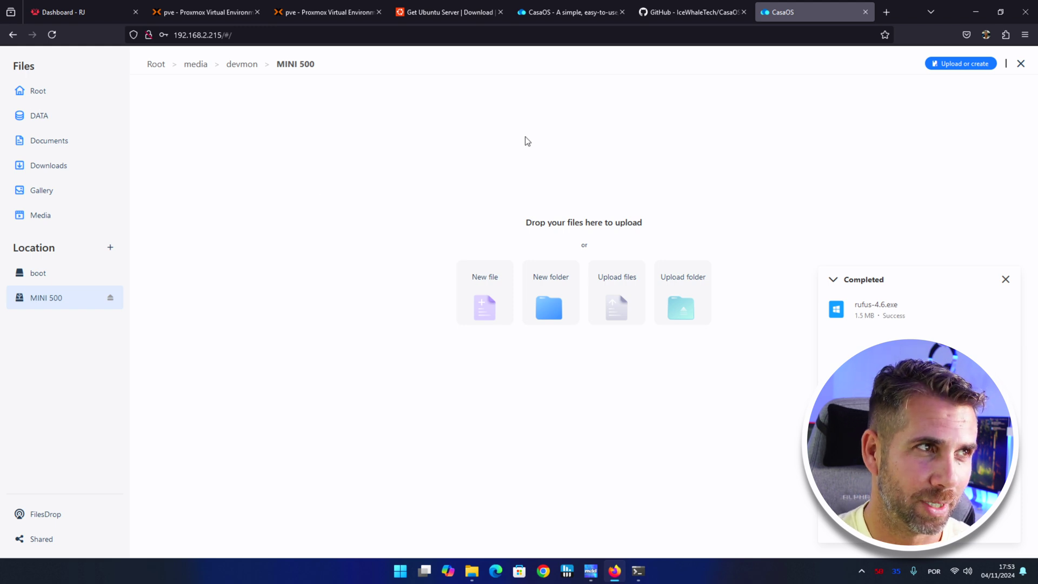
pyautogui.click(336, 7)
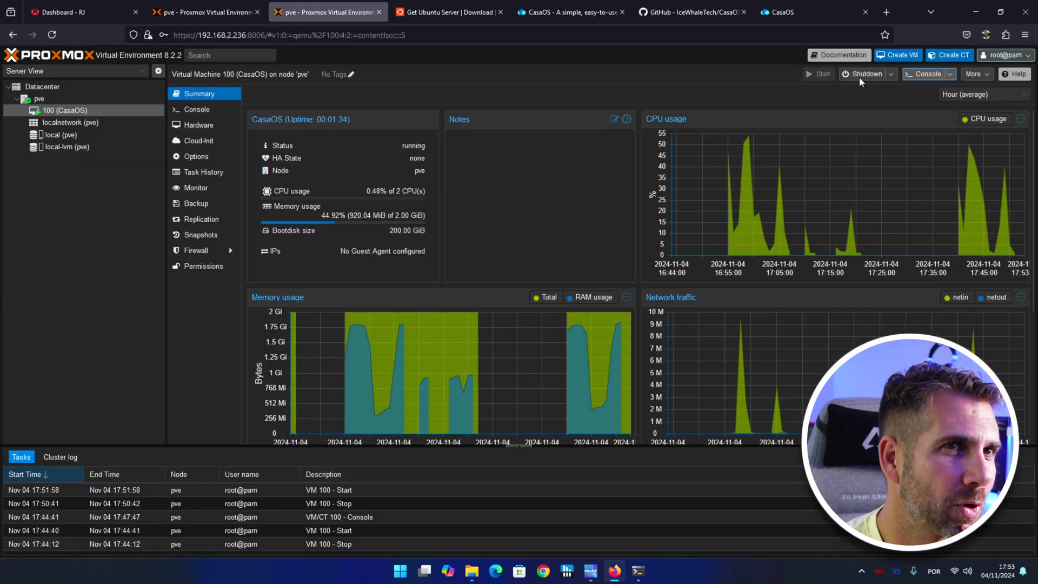
# Stop VM 100 and open the pve node, whose disks now include the 750 GB USB drive.
pyautogui.click(891, 74)
pyautogui.click(865, 127)
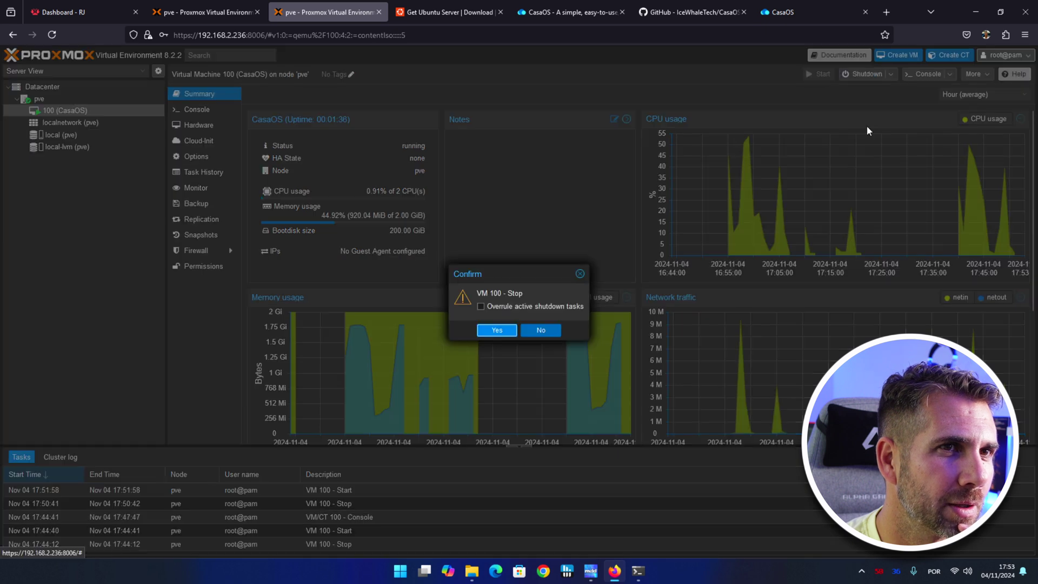
pyautogui.click(496, 330)
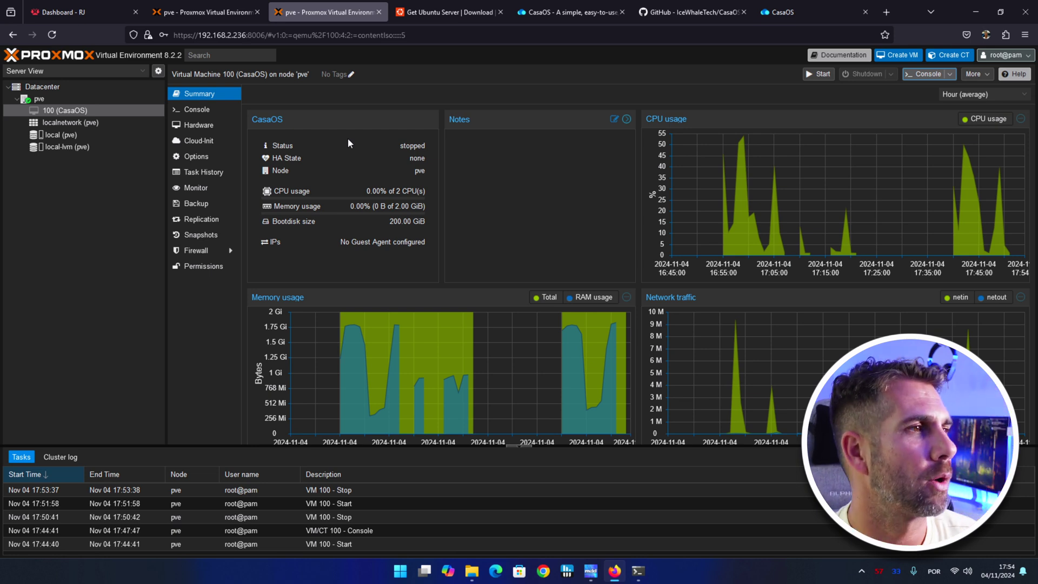
pyautogui.click(74, 99)
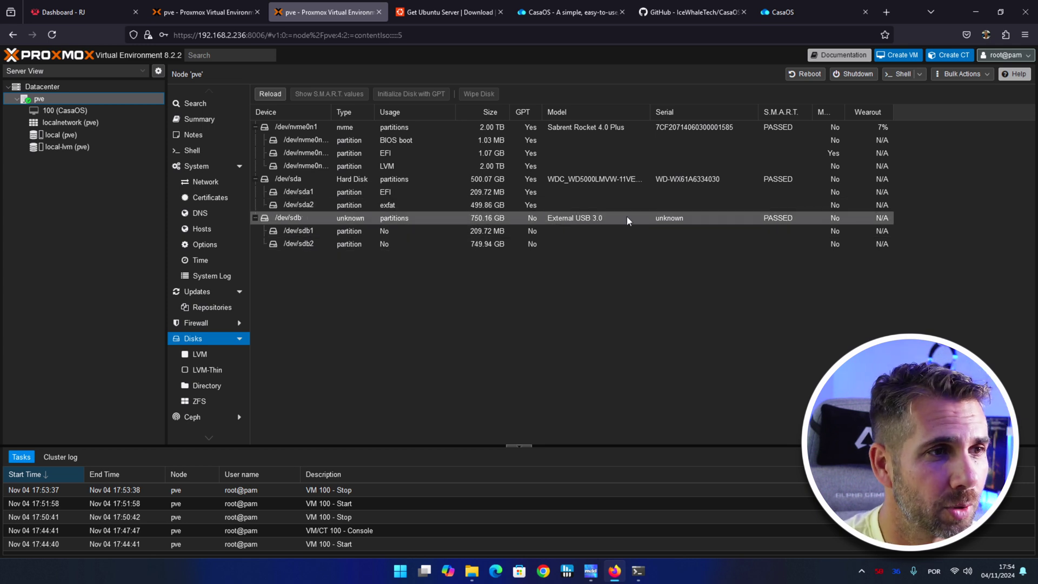
# Wipe the 750 GB external USB disk /dev/sdb and bring up node pve's Directory storage list.
pyautogui.click(469, 218)
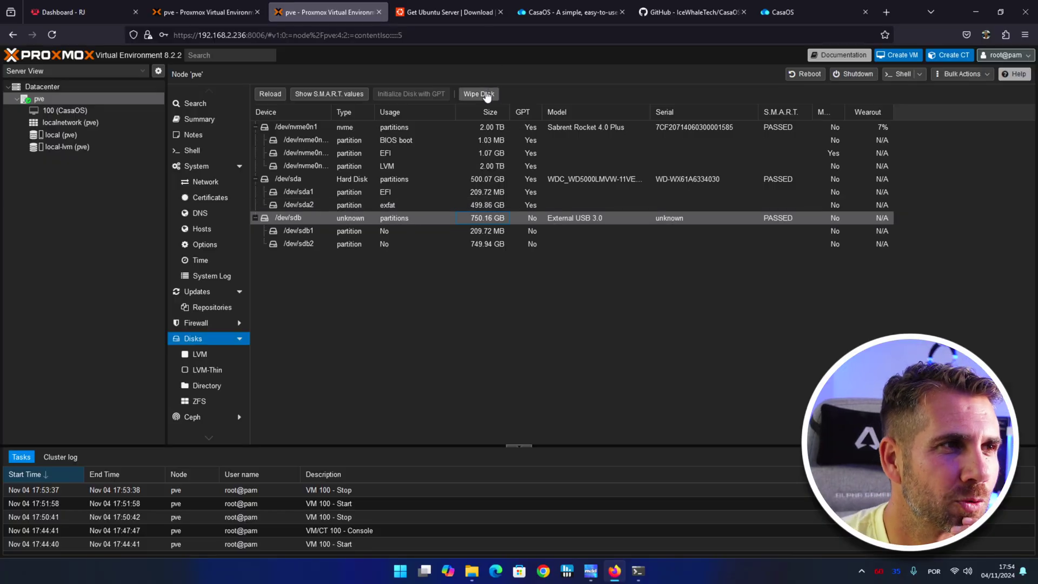
pyautogui.click(482, 93)
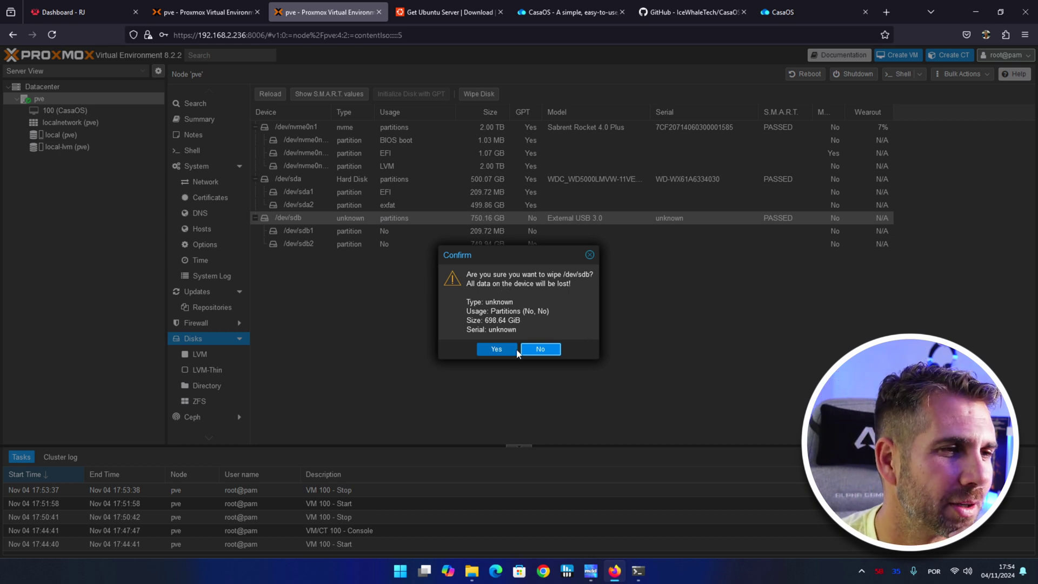
pyautogui.click(495, 349)
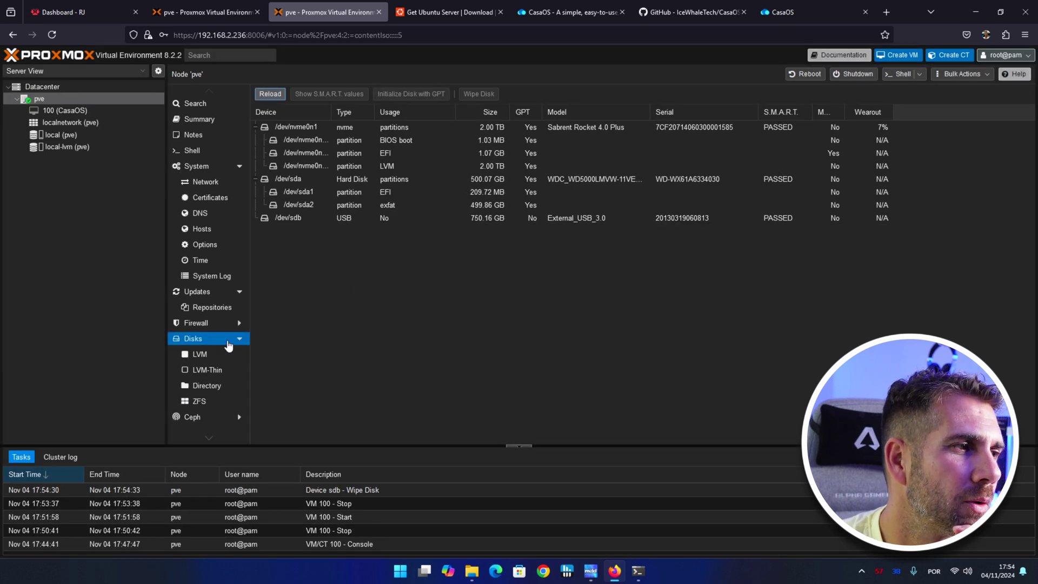
pyautogui.click(205, 386)
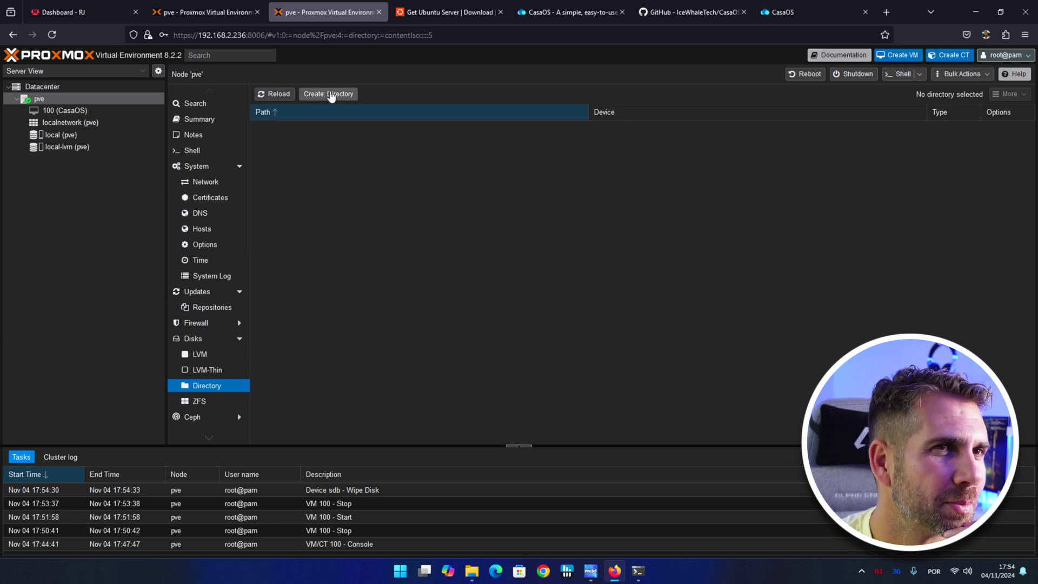
# Create an ext4 directory storage named Mini750 on /dev/sdb, then open VM 100 (CasaOS) summary.
pyautogui.click(332, 95)
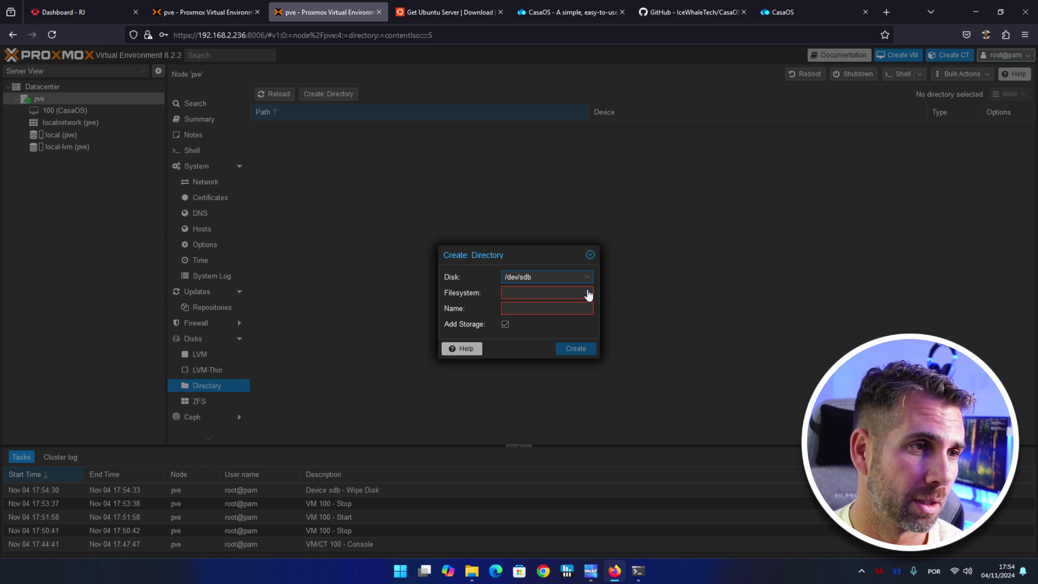
pyautogui.click(588, 279)
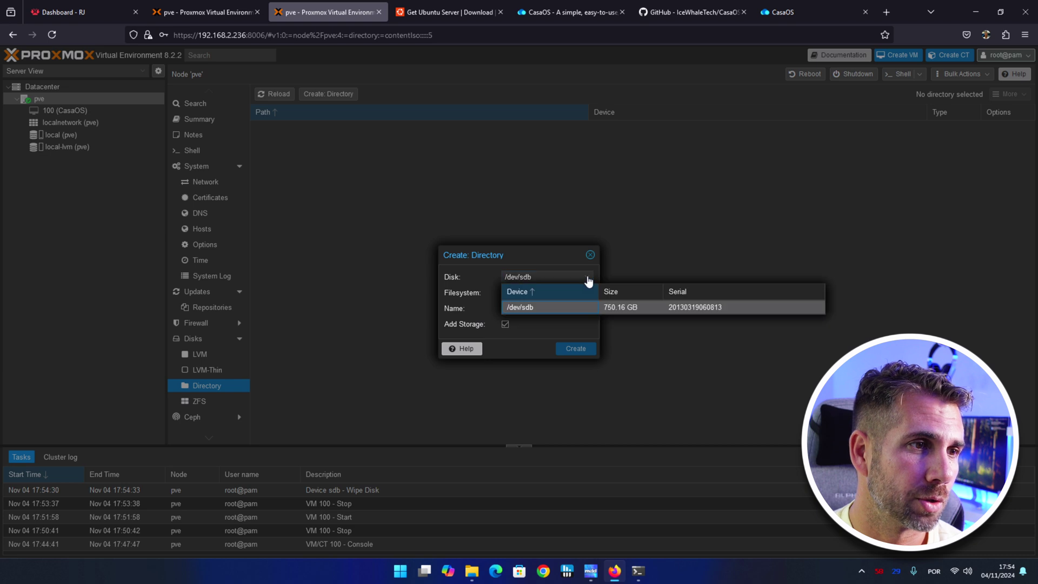
pyautogui.click(579, 312)
pyautogui.click(585, 294)
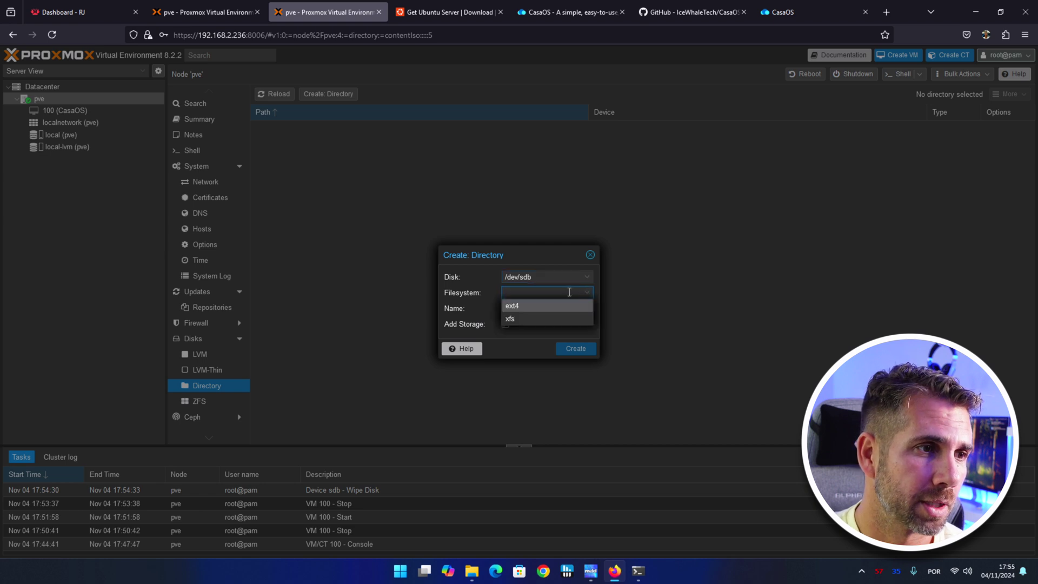
pyautogui.click(526, 304)
pyautogui.click(522, 307)
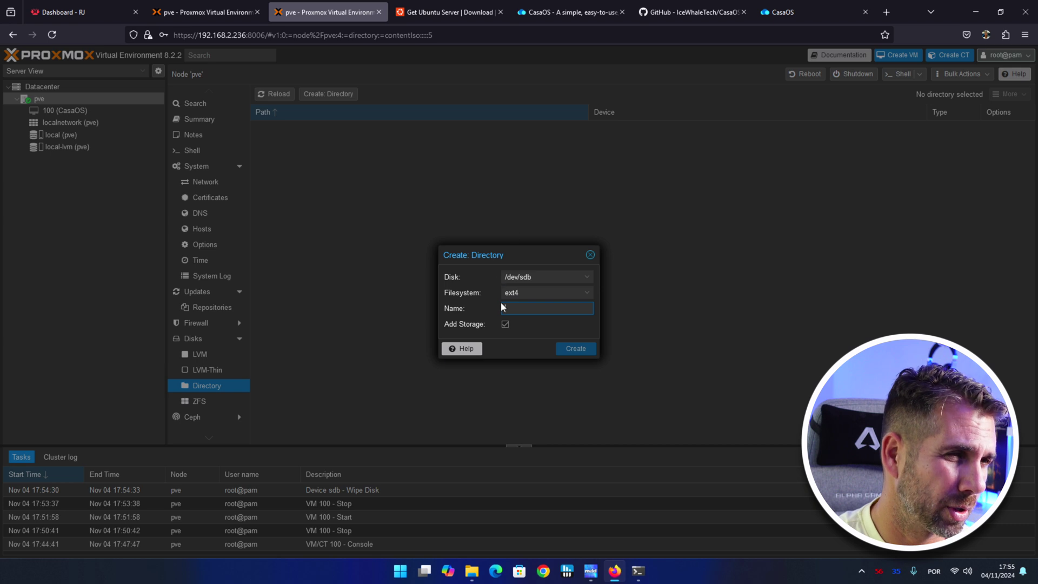
pyautogui.write('Mini750')
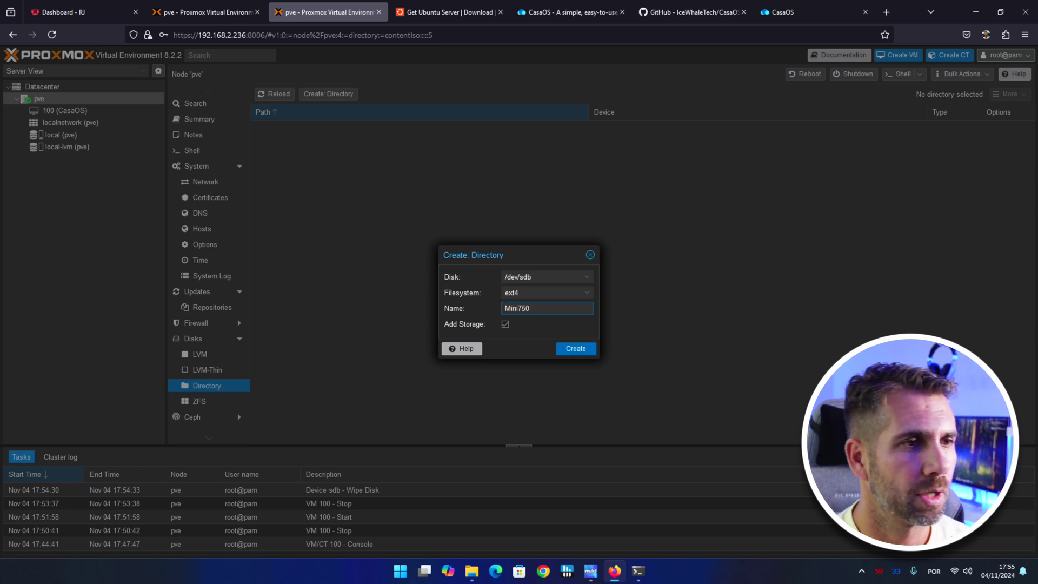
pyautogui.click(577, 349)
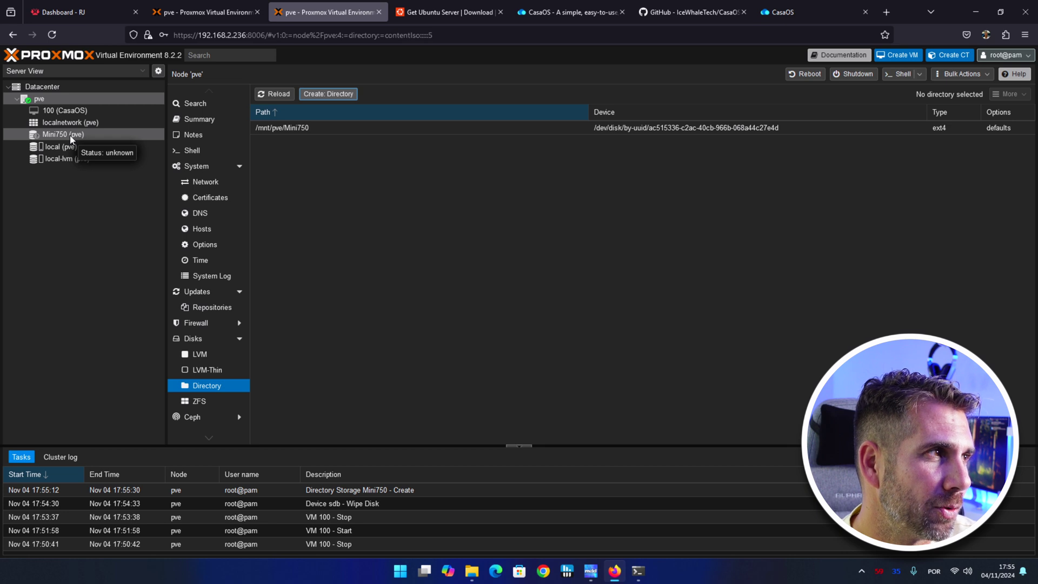
pyautogui.click(78, 112)
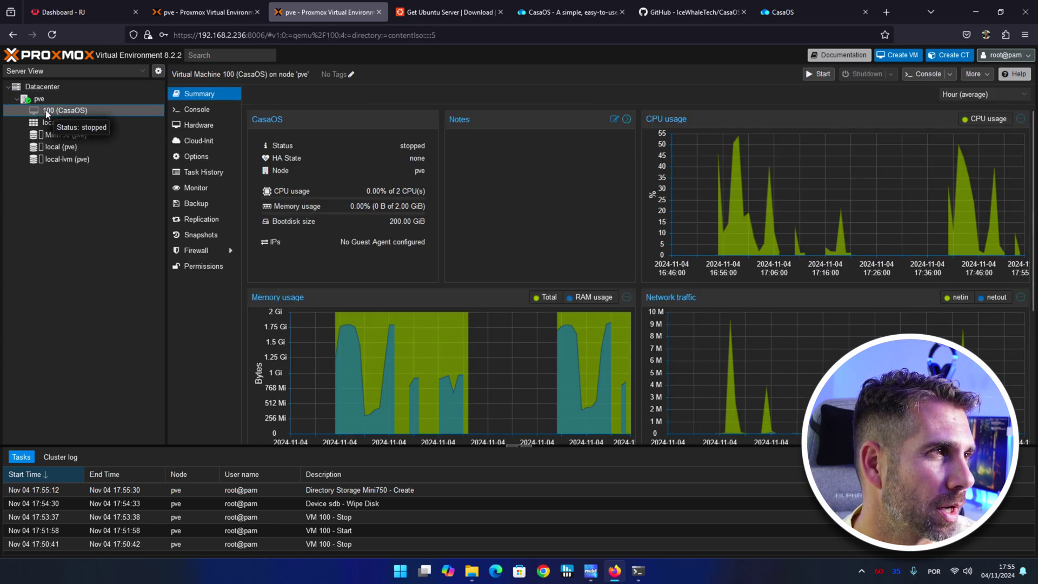
# Add a 699 GB hard disk on Mini750 storage to VM 100, then start the VM.
pyautogui.click(200, 125)
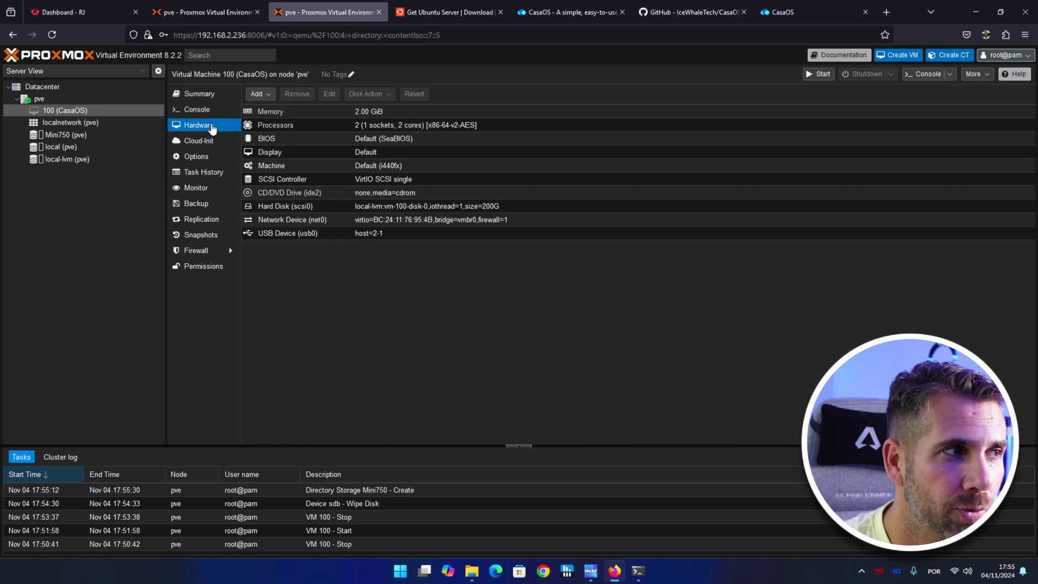
pyautogui.click(268, 97)
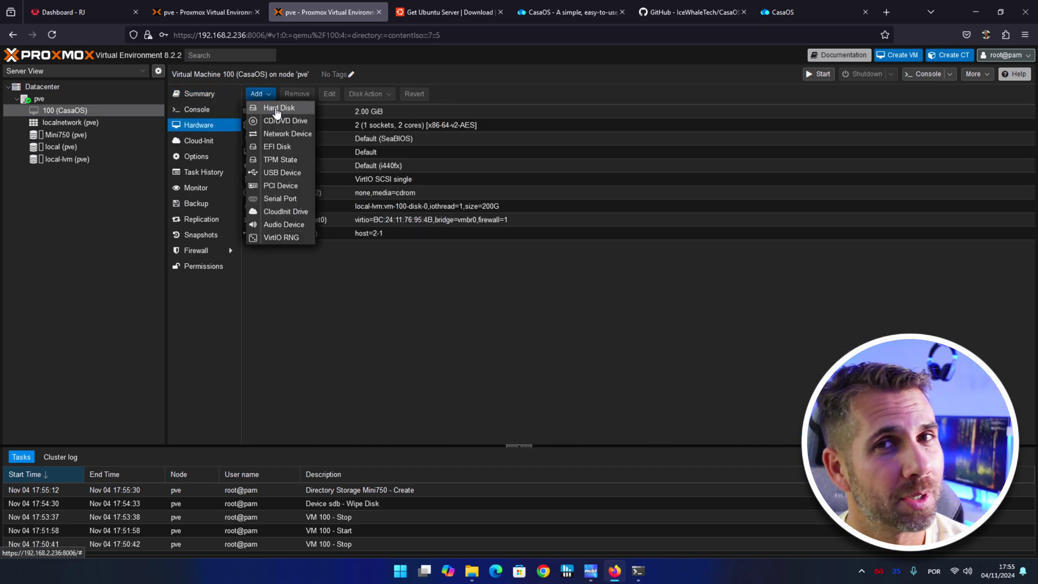
pyautogui.click(278, 108)
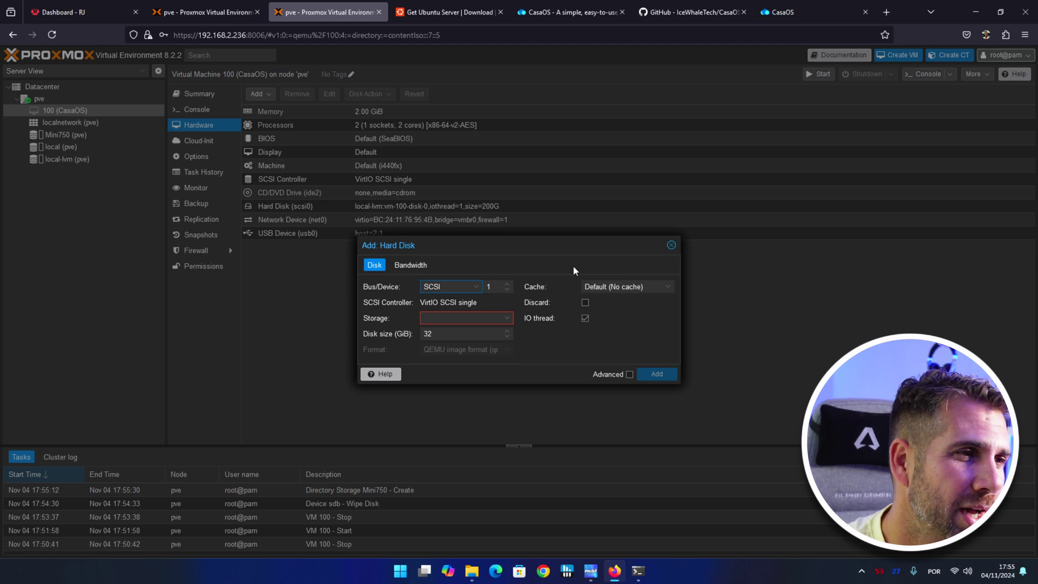
pyautogui.click(507, 318)
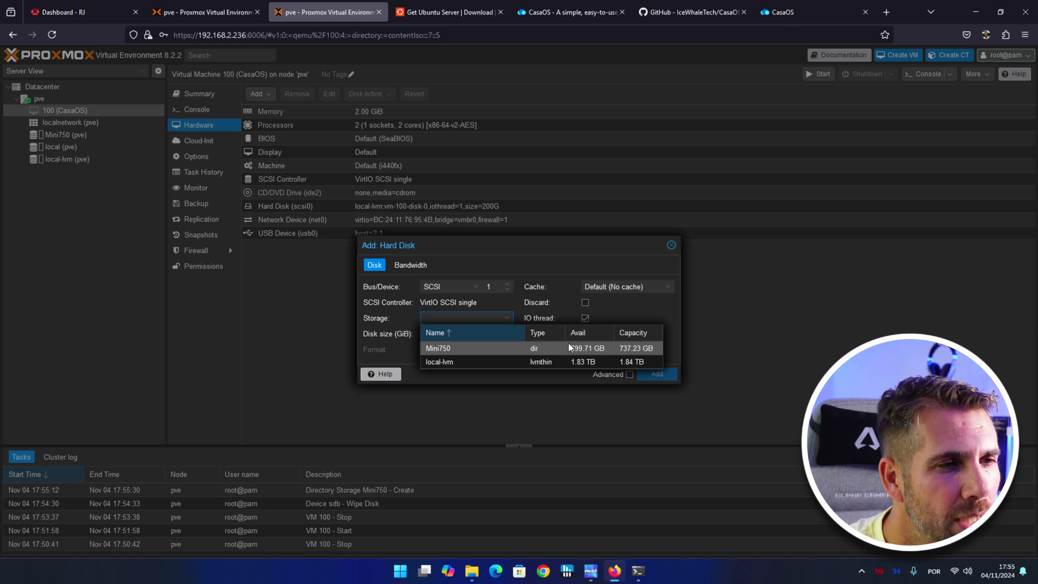
pyautogui.click(483, 349)
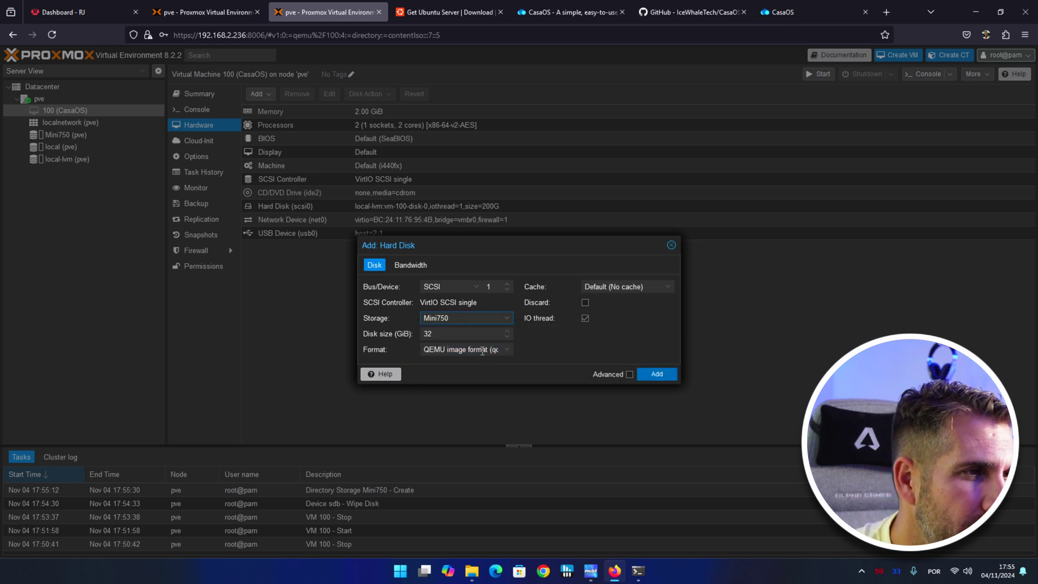
pyautogui.doubleClick(438, 333)
pyautogui.write('699')
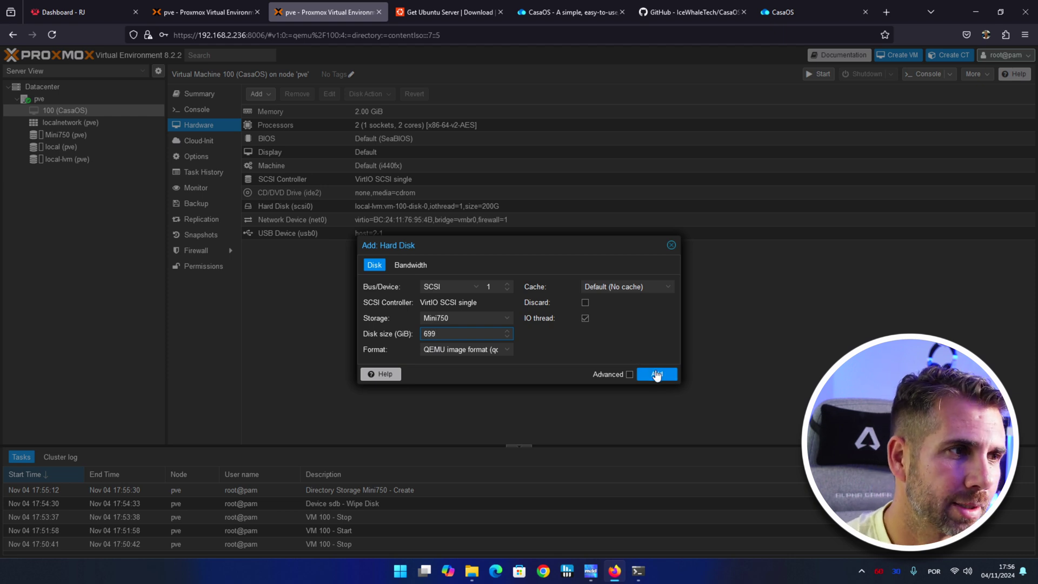
pyautogui.click(656, 374)
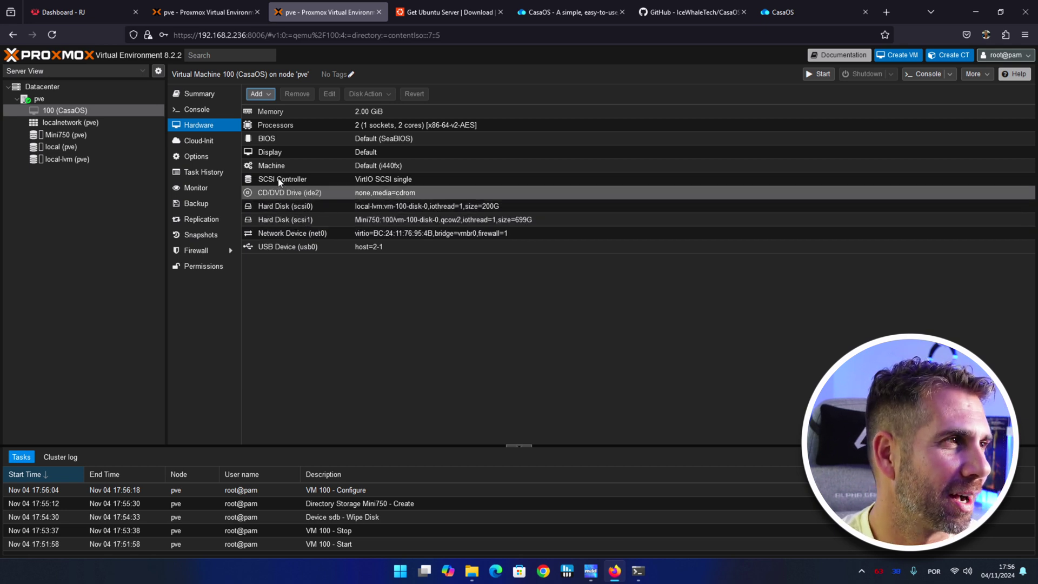
pyautogui.click(826, 75)
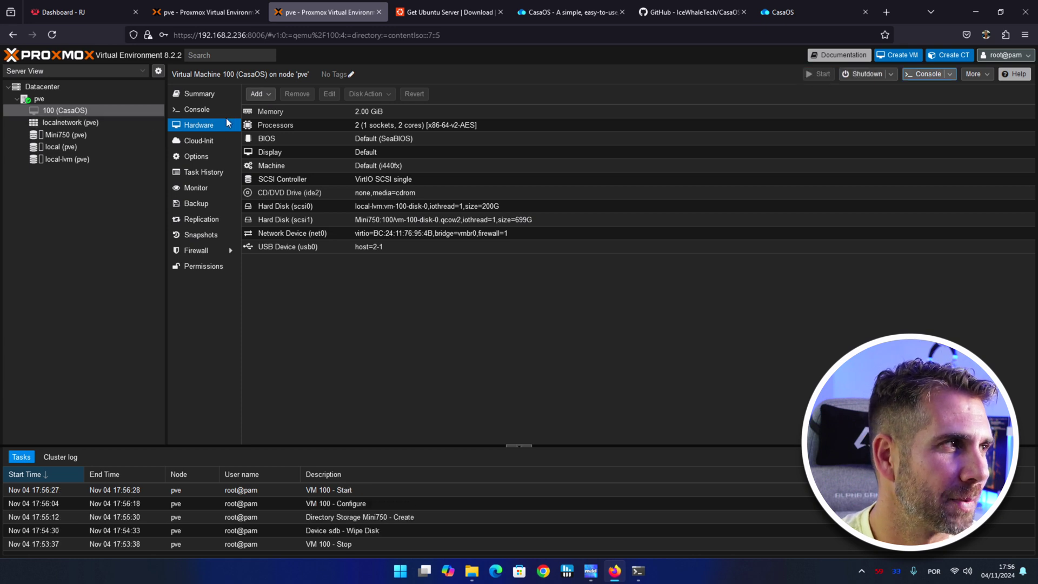
pyautogui.click(200, 94)
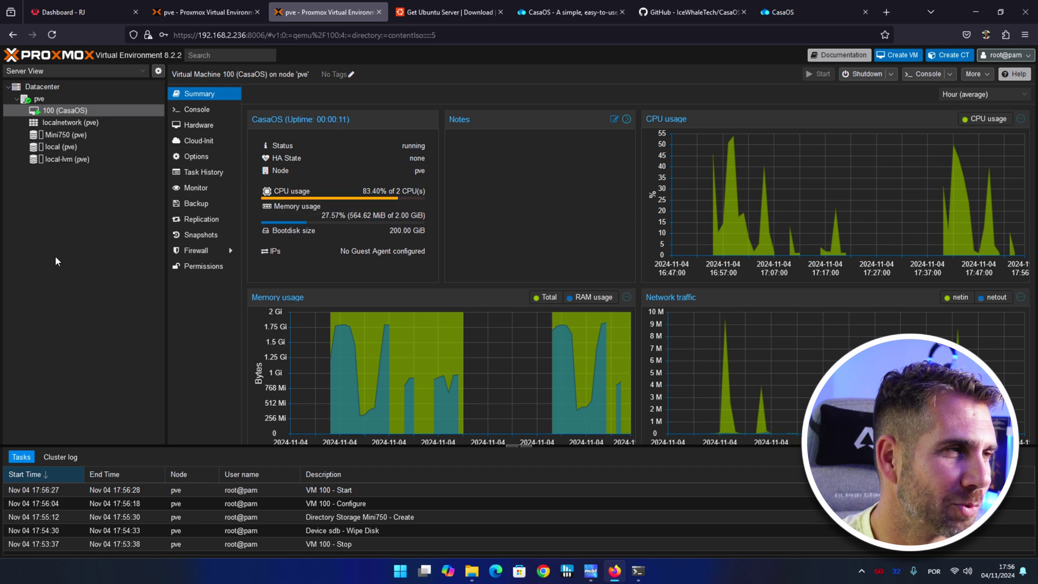
# Reload CasaOS and view Storage Manager's Drive list showing the new 699 GB QEMU HARDDISK.
pyautogui.click(783, 12)
pyautogui.click(52, 35)
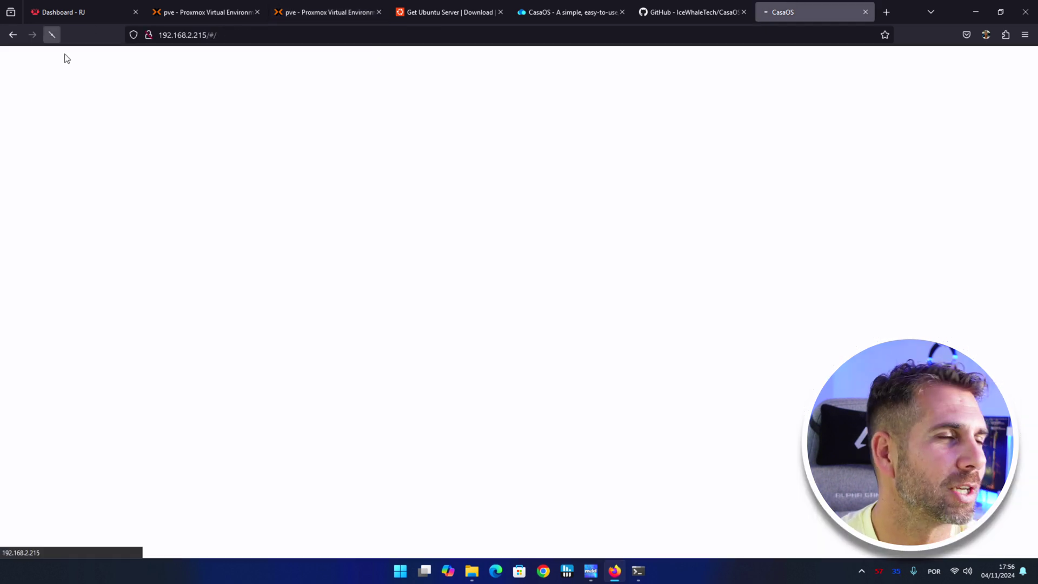
pyautogui.click(549, 217)
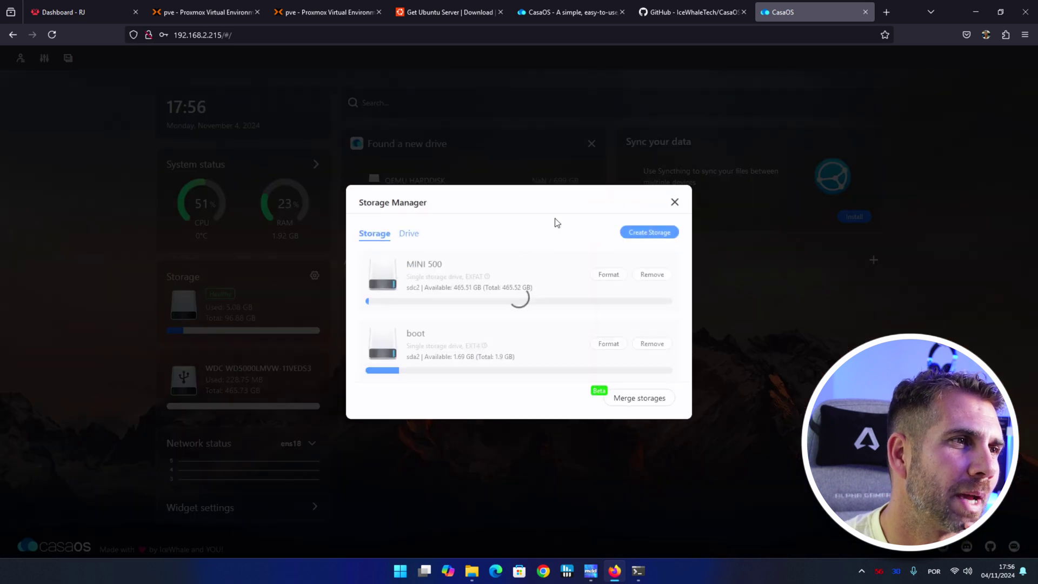
pyautogui.click(673, 195)
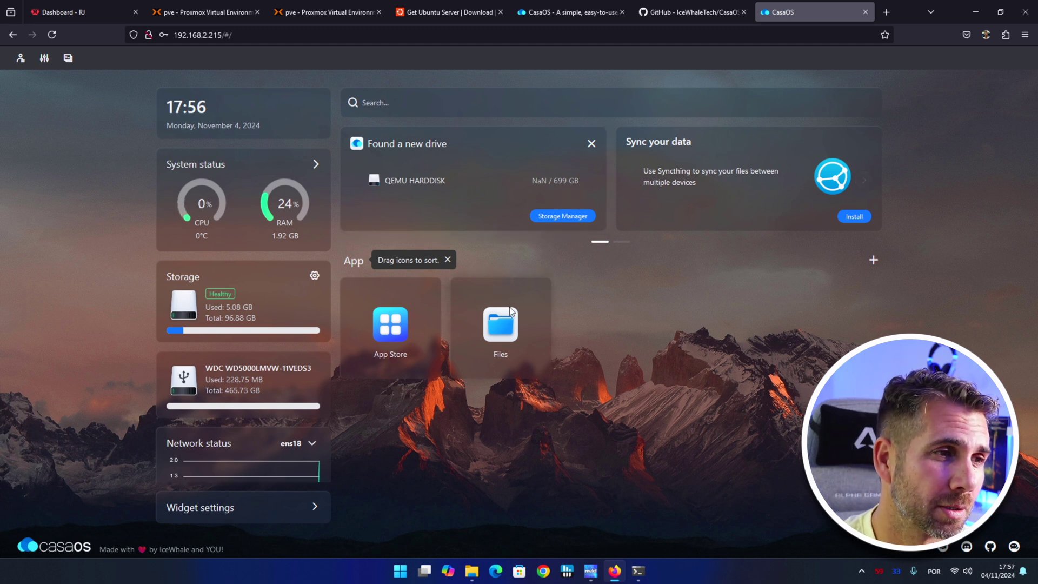
pyautogui.click(506, 332)
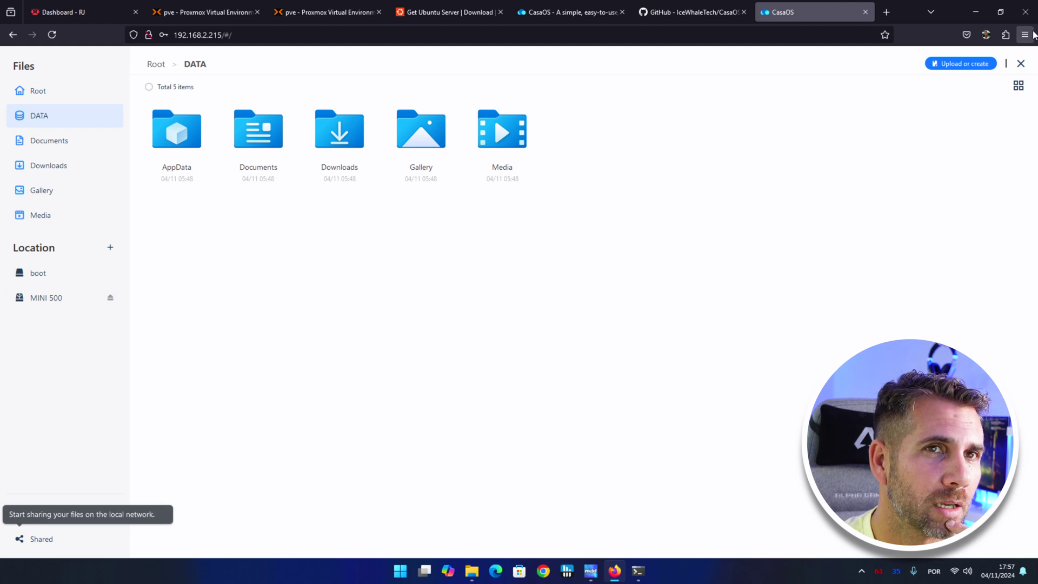
pyautogui.click(1020, 64)
pyautogui.click(572, 216)
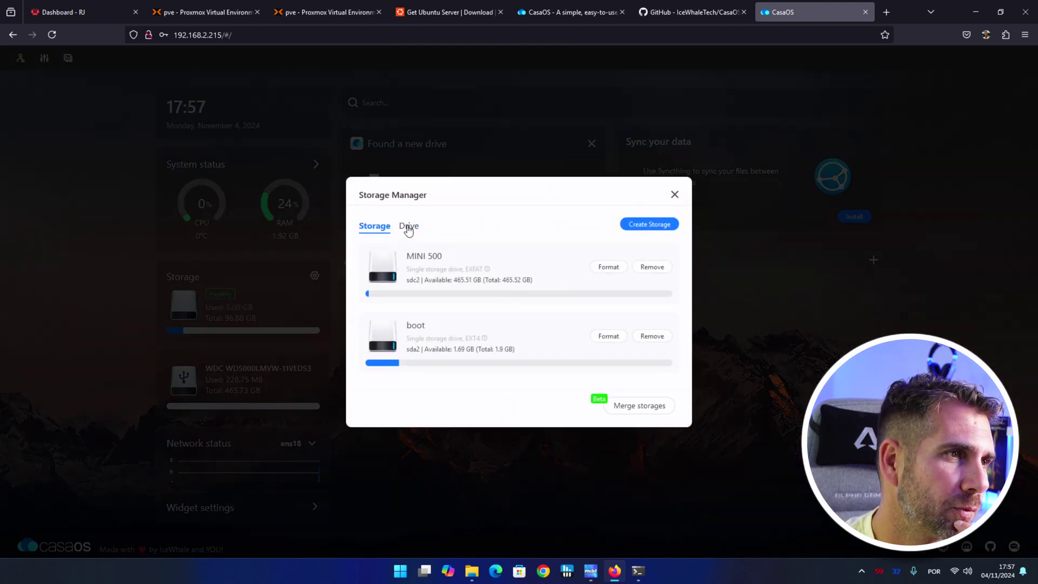
pyautogui.click(408, 227)
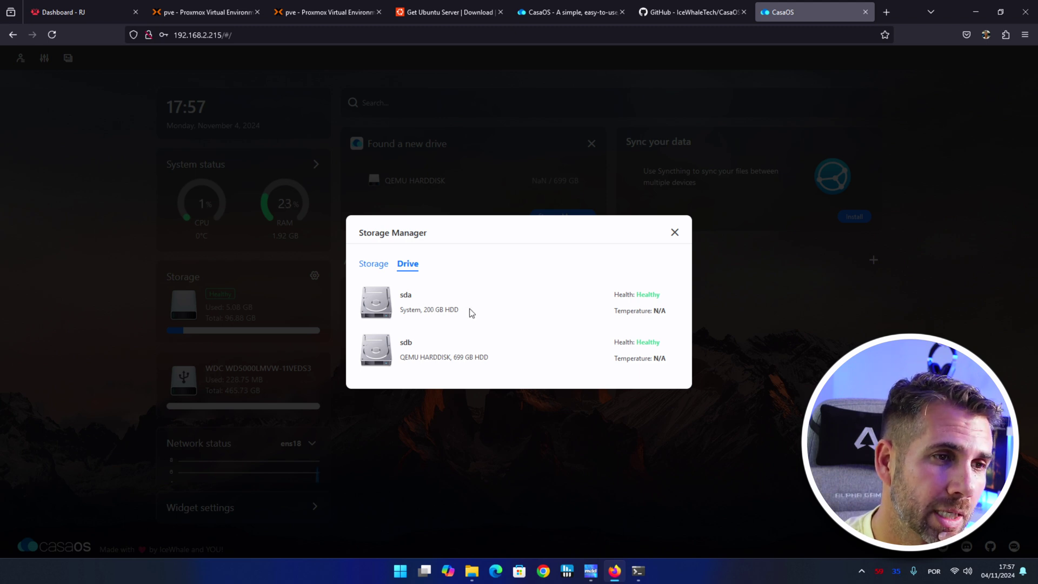
# Create a new CasaOS storage named Mini750 by formatting the 699 GB sdb drive.
pyautogui.click(373, 265)
pyautogui.click(643, 223)
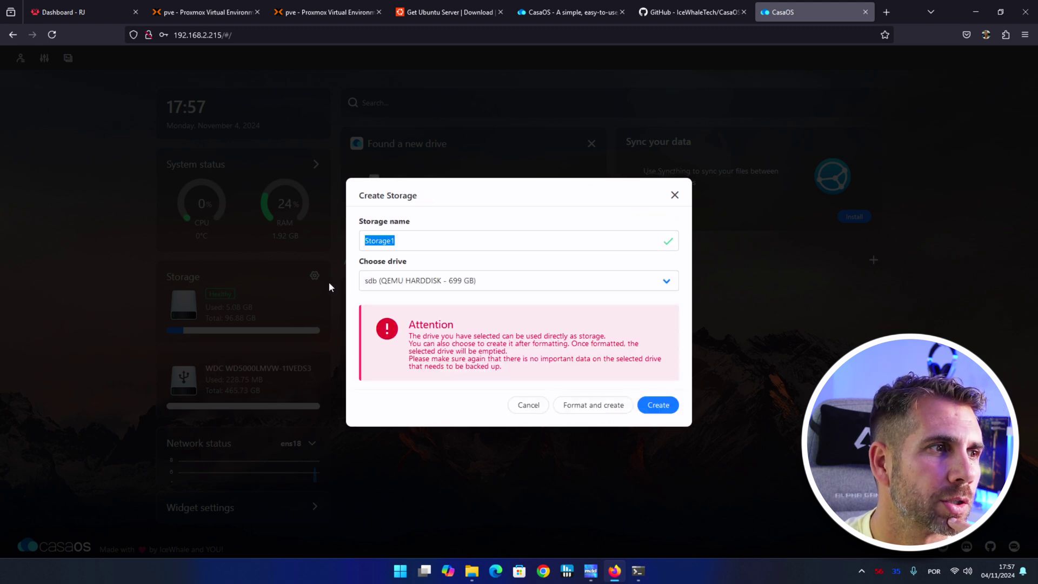
pyautogui.click(403, 240)
pyautogui.hotkey('ctrl', 'a')
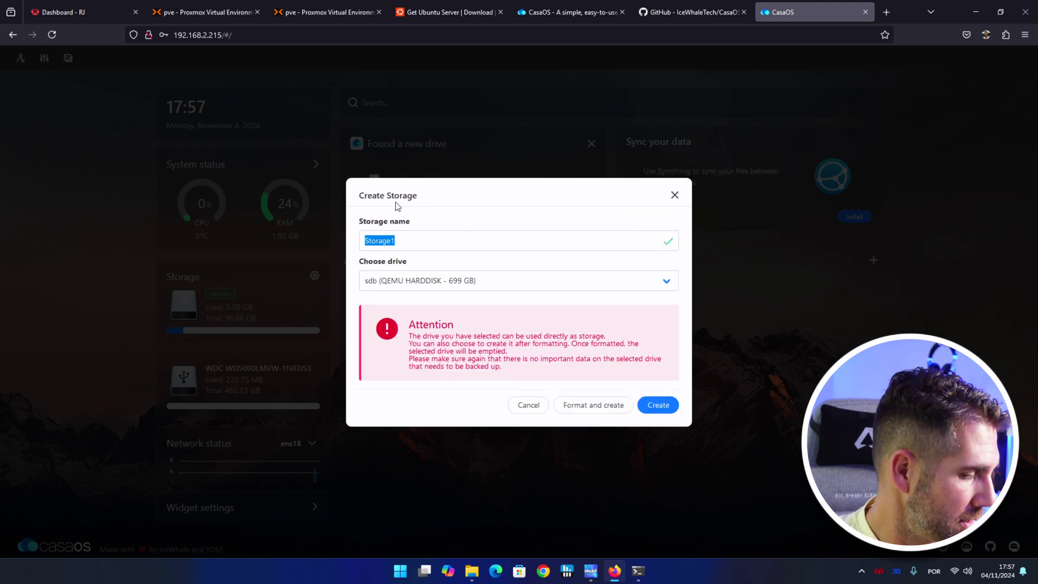
pyautogui.write('Mini750')
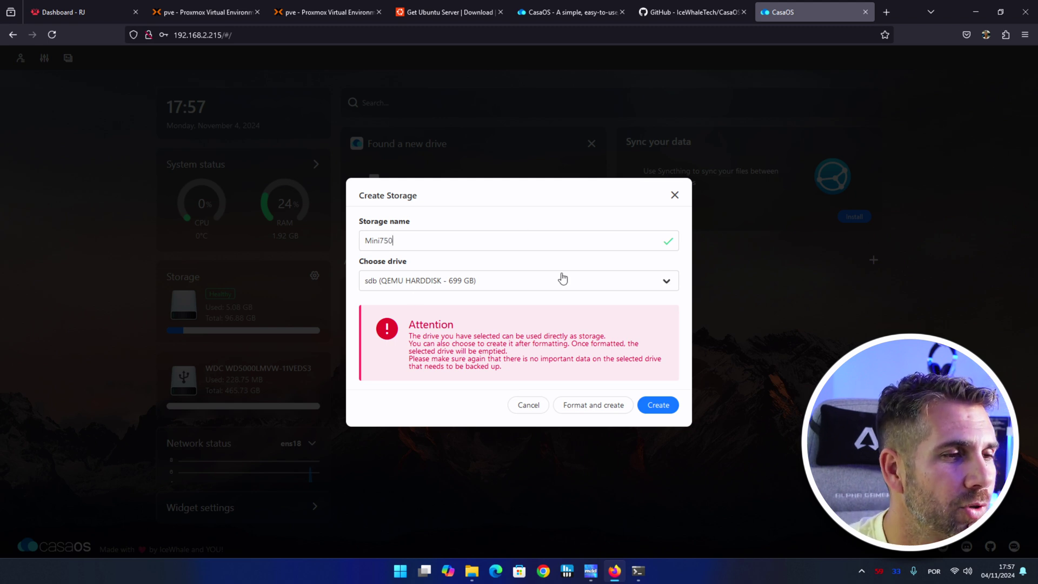
pyautogui.click(607, 408)
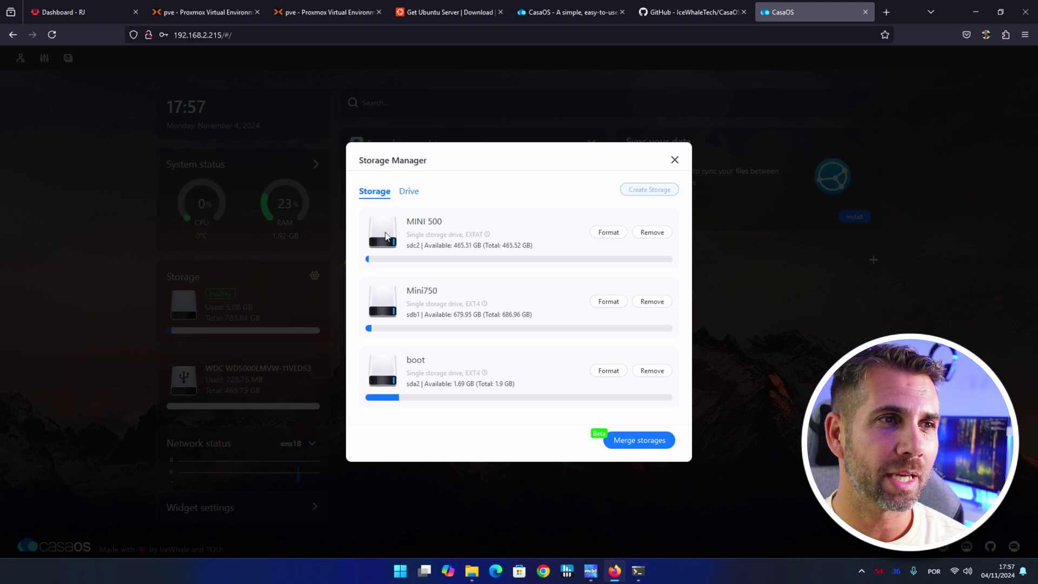
# Check the Files app for the new Mini750 storage.
pyautogui.click(674, 161)
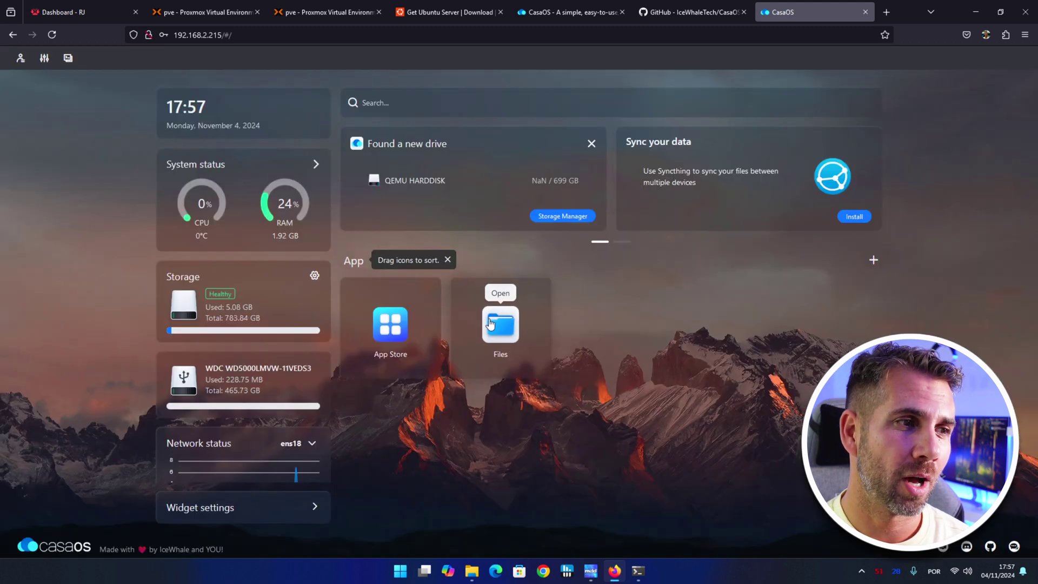
pyautogui.click(484, 323)
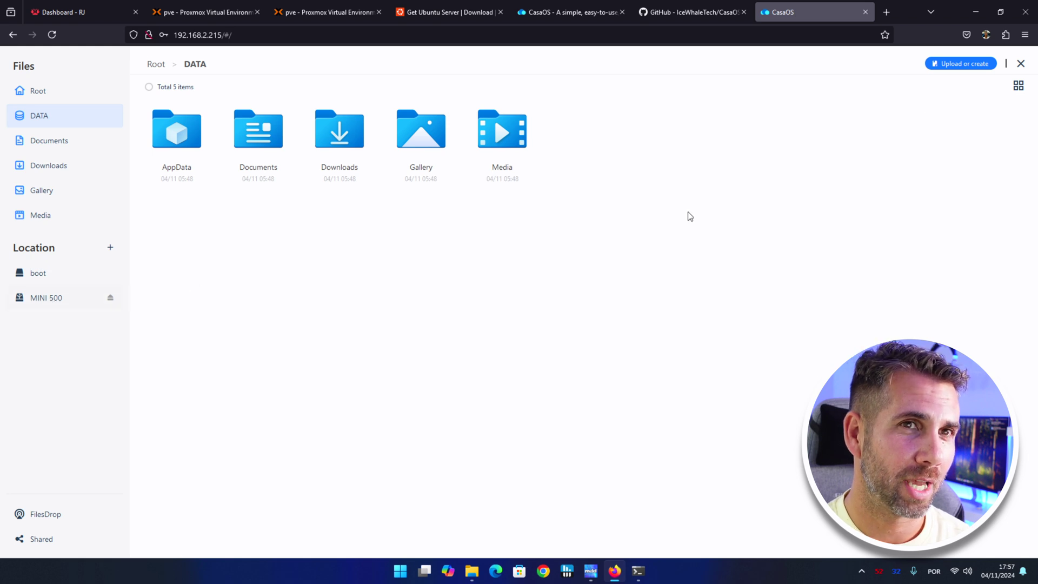
pyautogui.click(1020, 63)
# Restart CasaOS from the system settings and log back in.
pyautogui.click(44, 58)
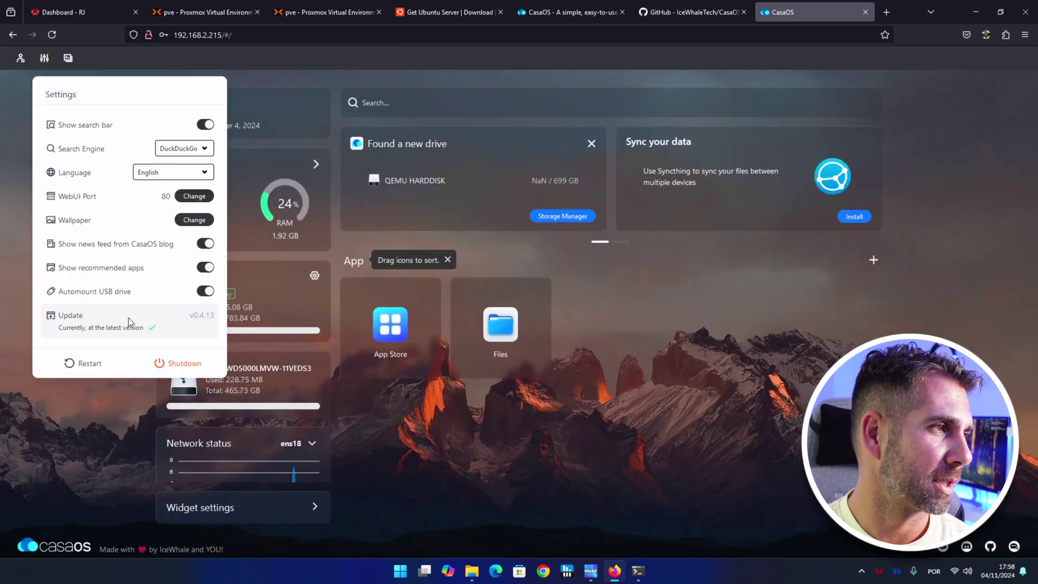
pyautogui.click(86, 365)
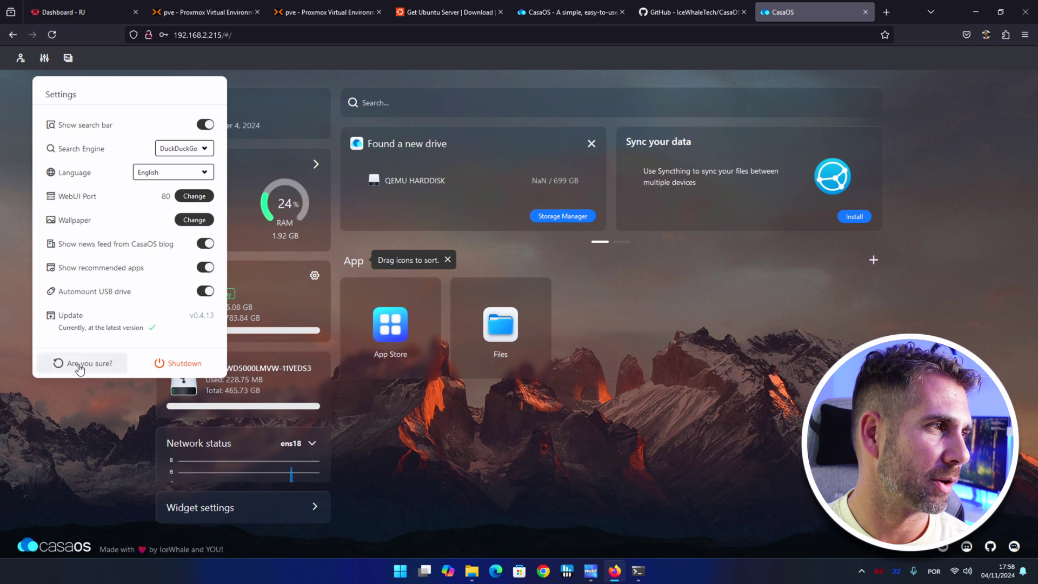
pyautogui.click(81, 364)
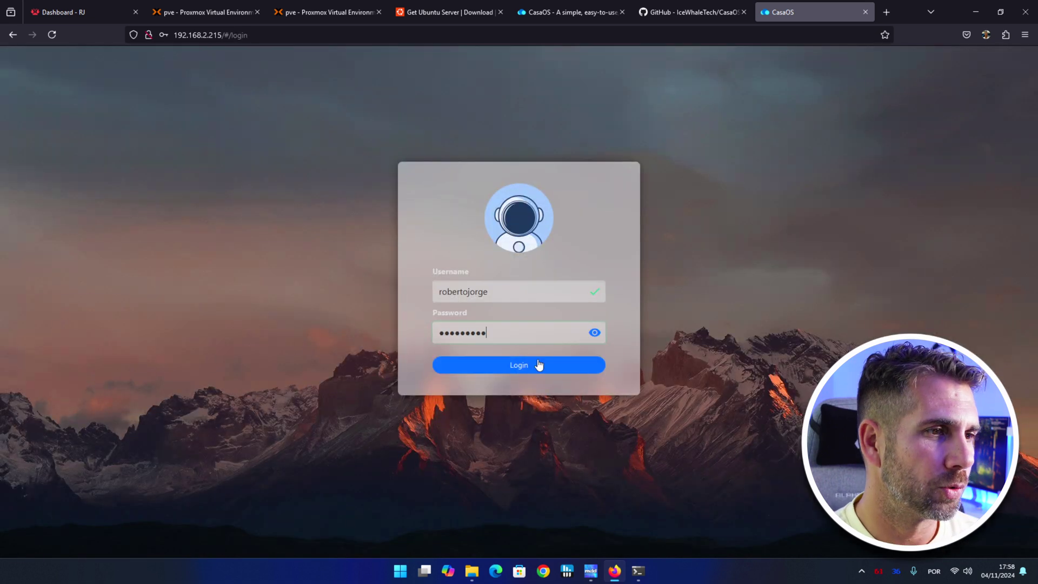
pyautogui.click(539, 364)
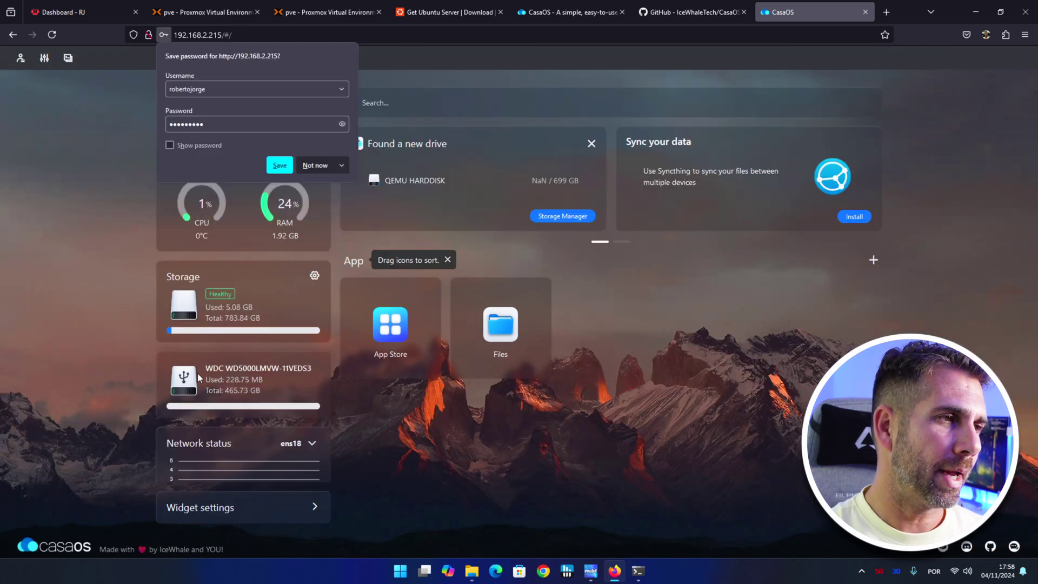
# Confirm Mini750 in Storage Manager and view it under Location in the Files app.
pyautogui.click(314, 277)
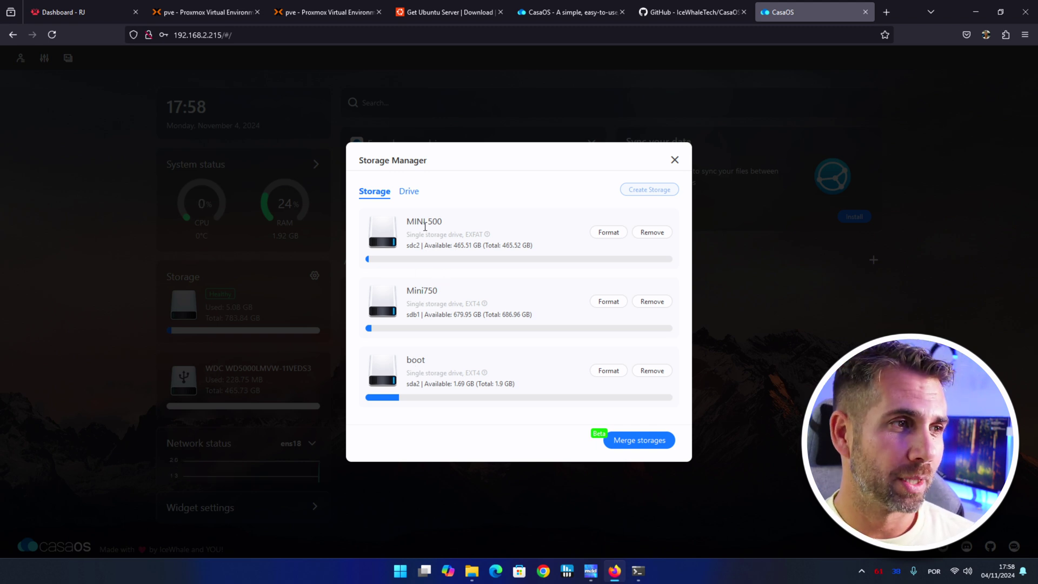
pyautogui.click(675, 159)
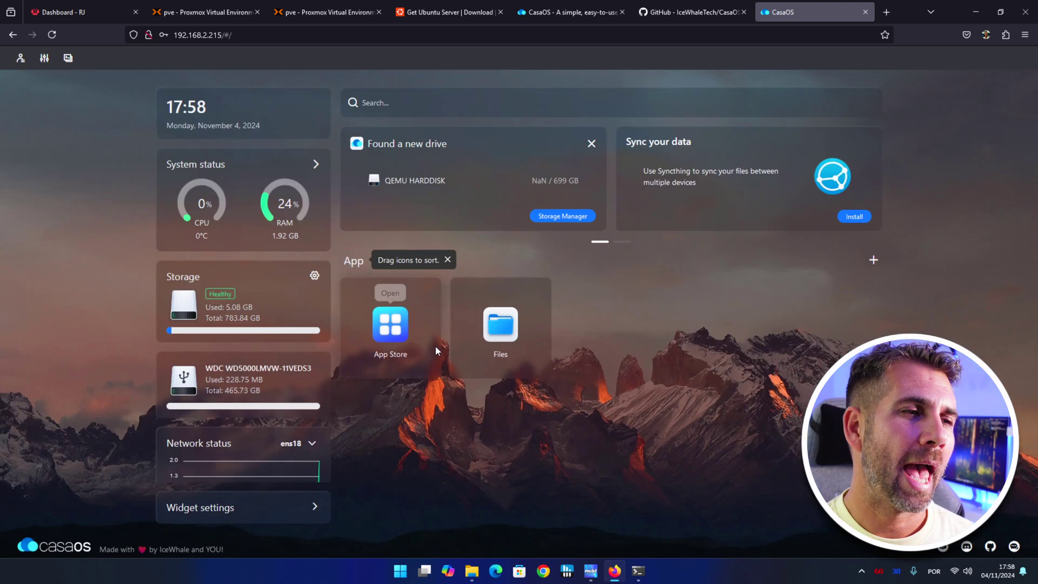
pyautogui.click(500, 324)
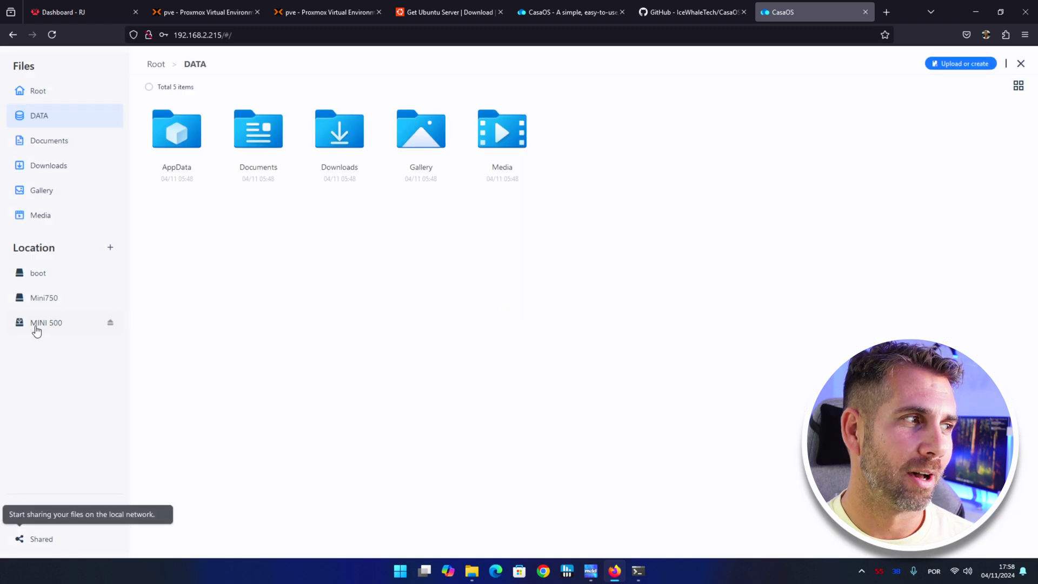